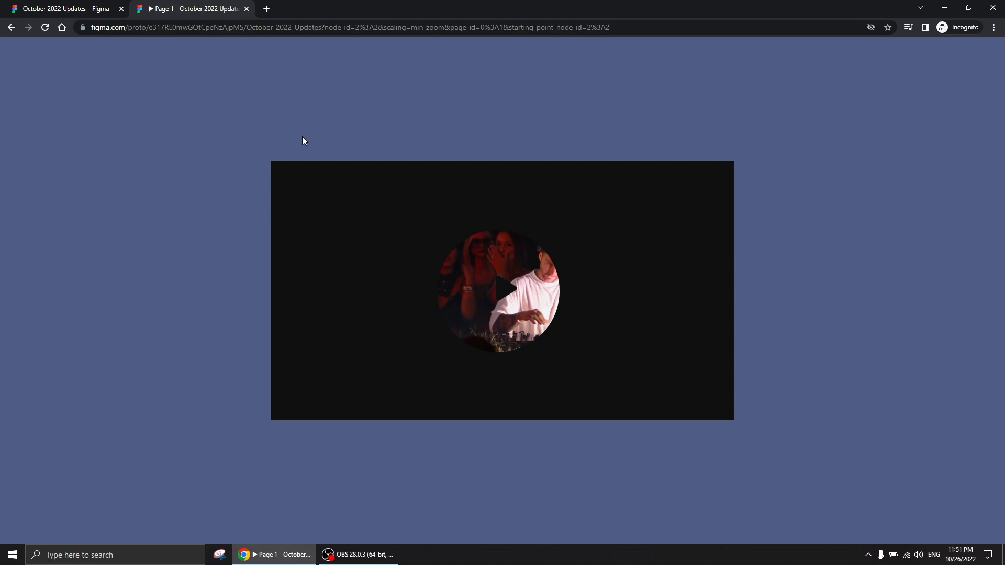
# Preview the prototype by playing its video and going back, and return to the October 2022 Updates design file
pyautogui.click(498, 310)
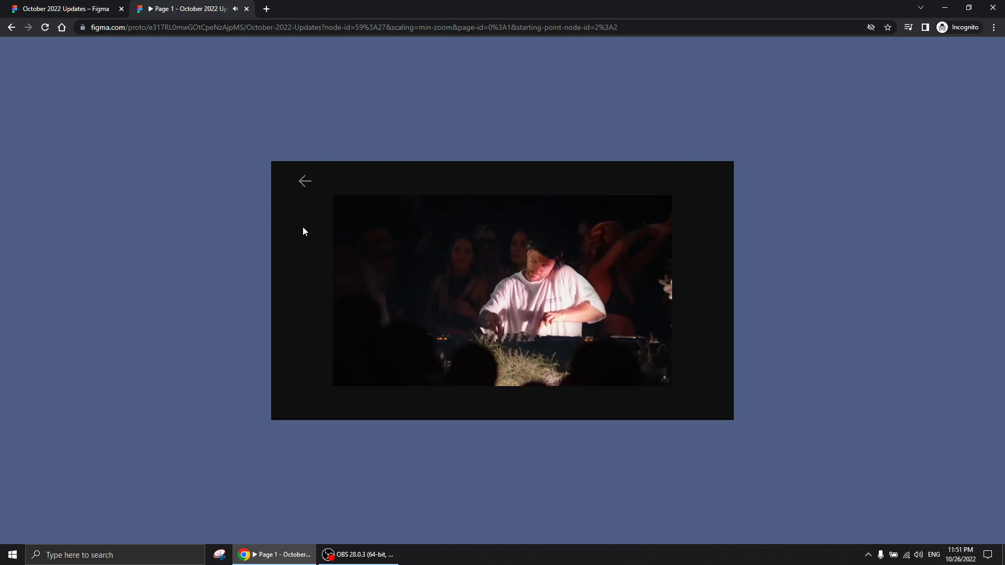
pyautogui.click(305, 181)
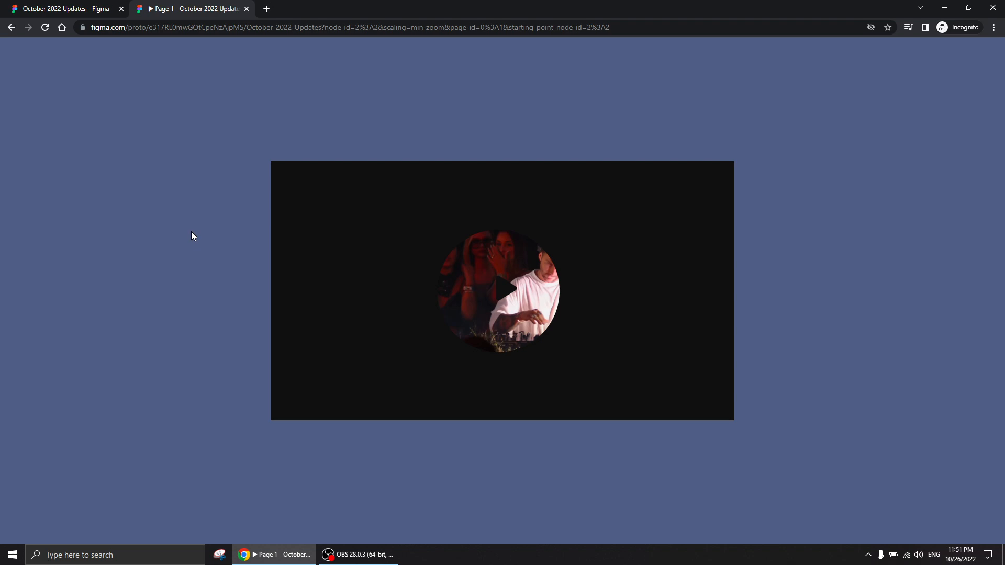
pyautogui.click(79, 9)
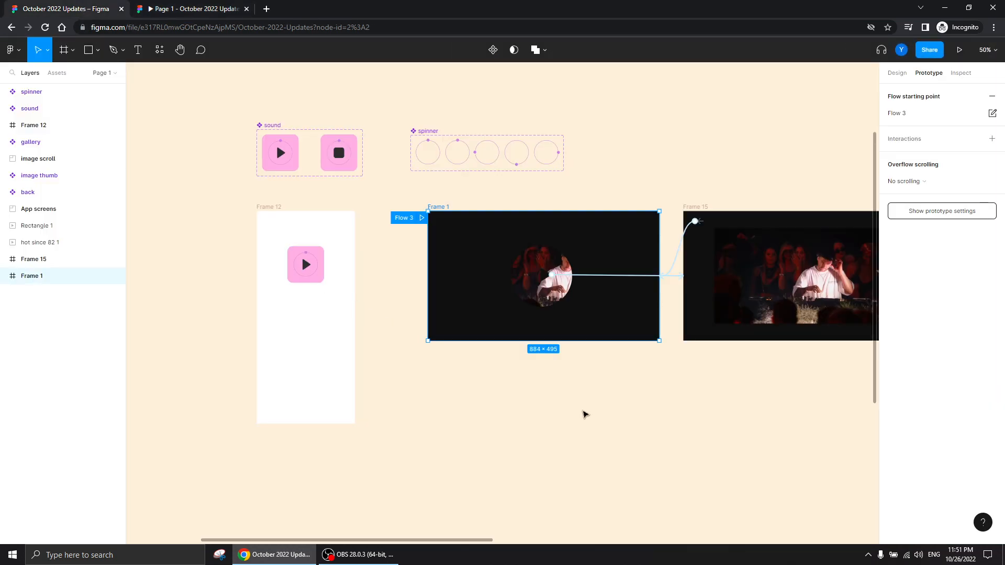
pyautogui.hscroll(5, 581, 404)
pyautogui.hscroll(-3, 503, 408)
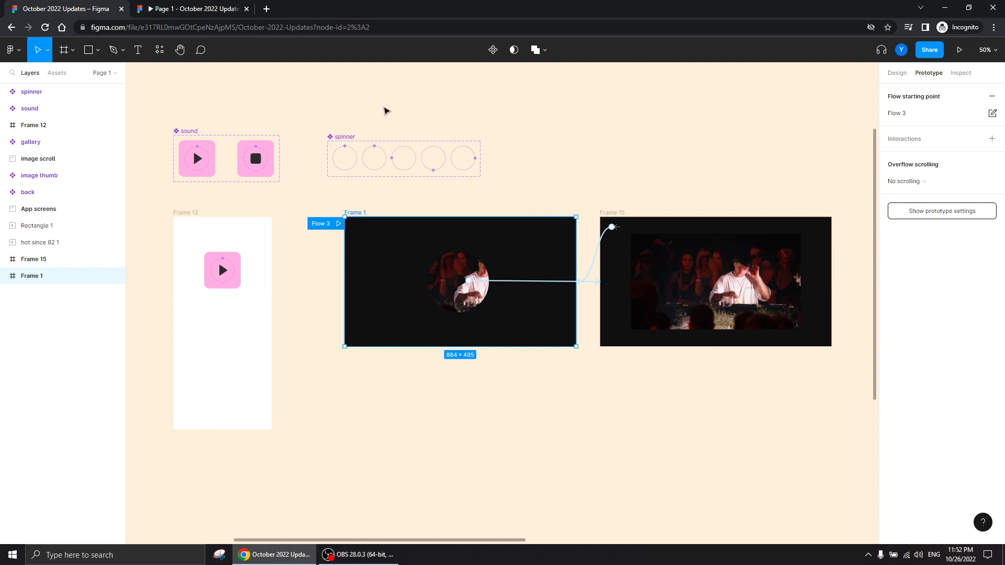
# Create a new Figma design file in a separate browser tab
pyautogui.click(267, 9)
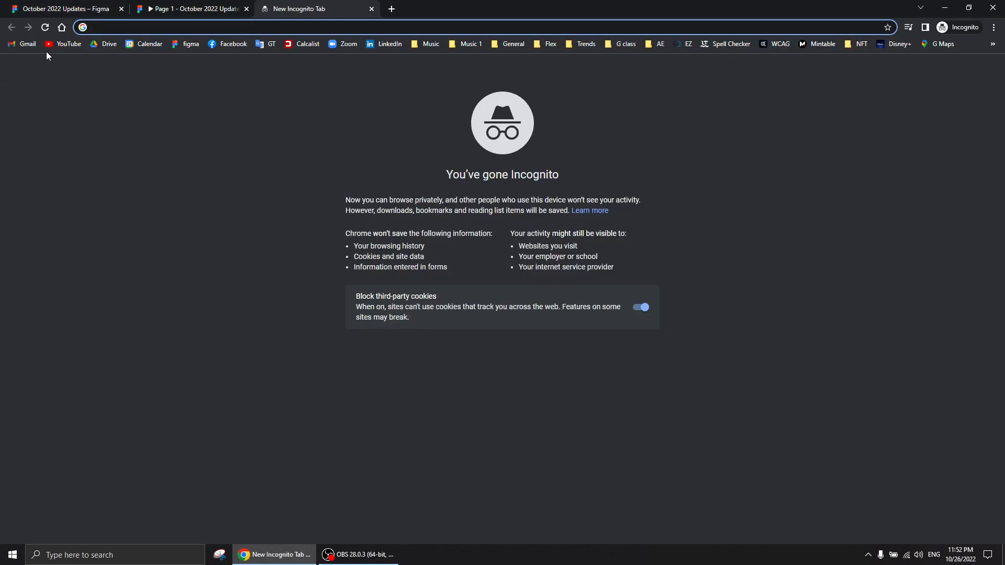
pyautogui.click(187, 44)
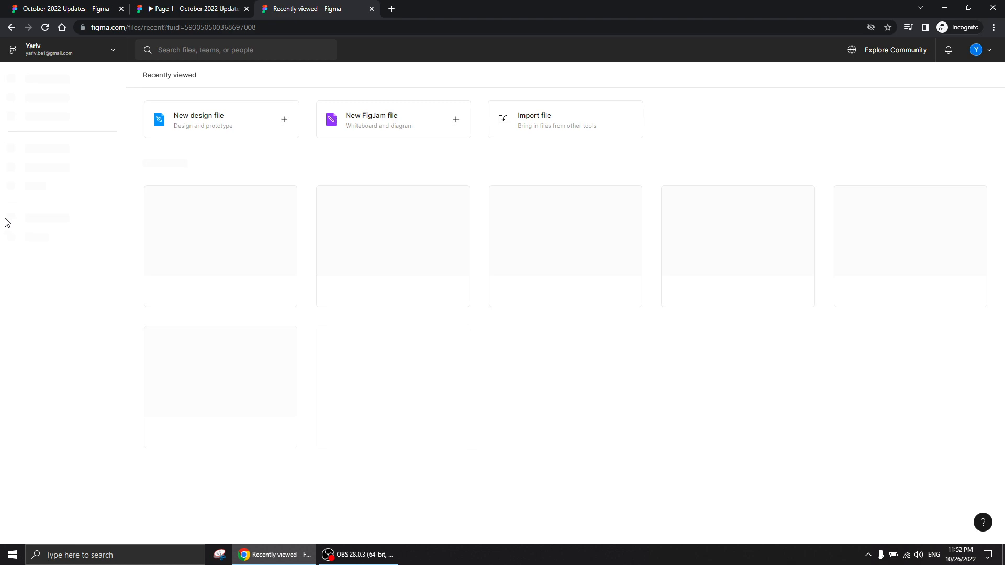
pyautogui.click(199, 120)
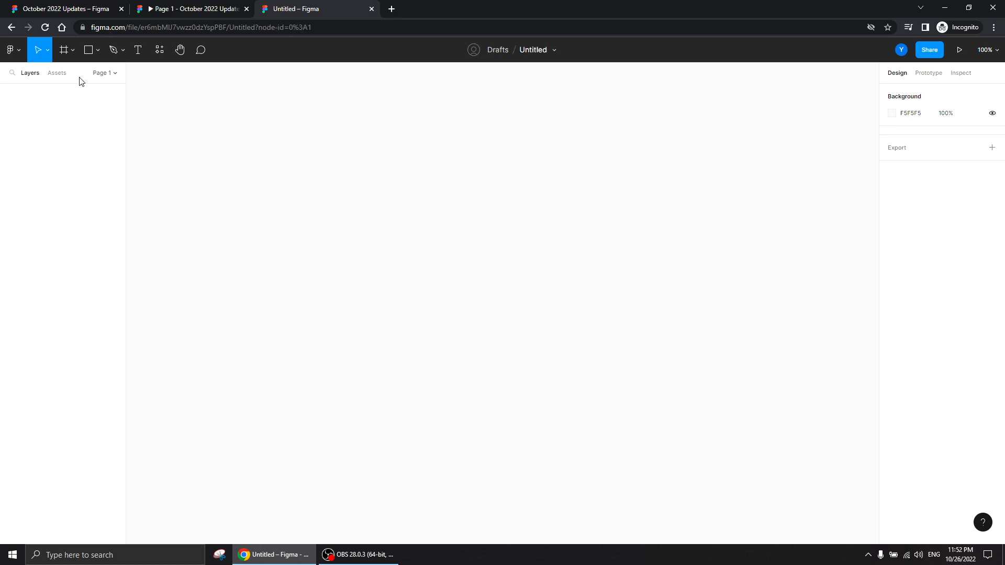
# Draw a rectangle about 480 × 345 on the empty canvas and set its fill type to Video
pyautogui.click(89, 50)
pyautogui.moveTo(400, 167)
pyautogui.mouseDown()
pyautogui.moveTo(630, 352)
pyautogui.moveTo(652, 348)
pyautogui.mouseUp()
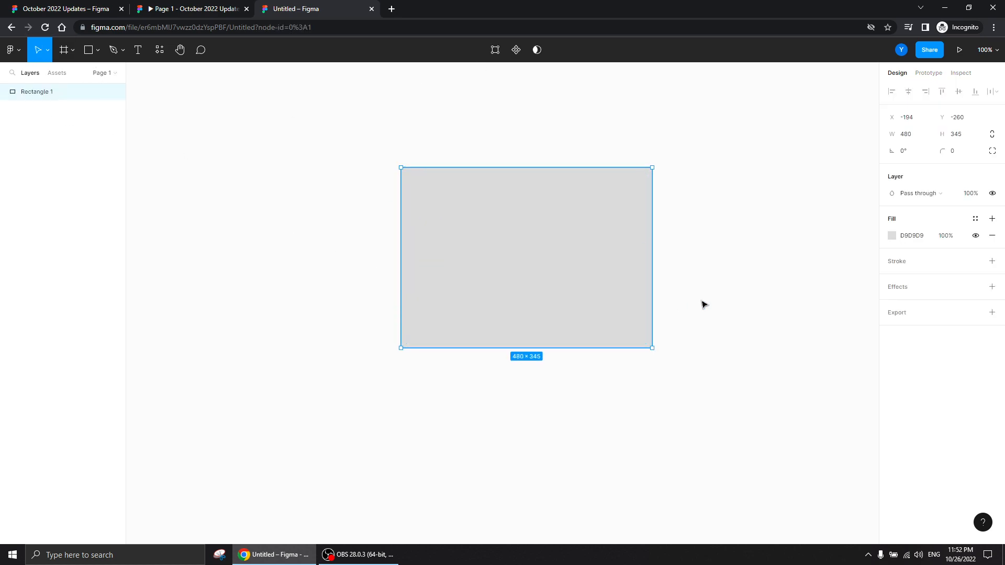
pyautogui.click(891, 235)
pyautogui.click(787, 238)
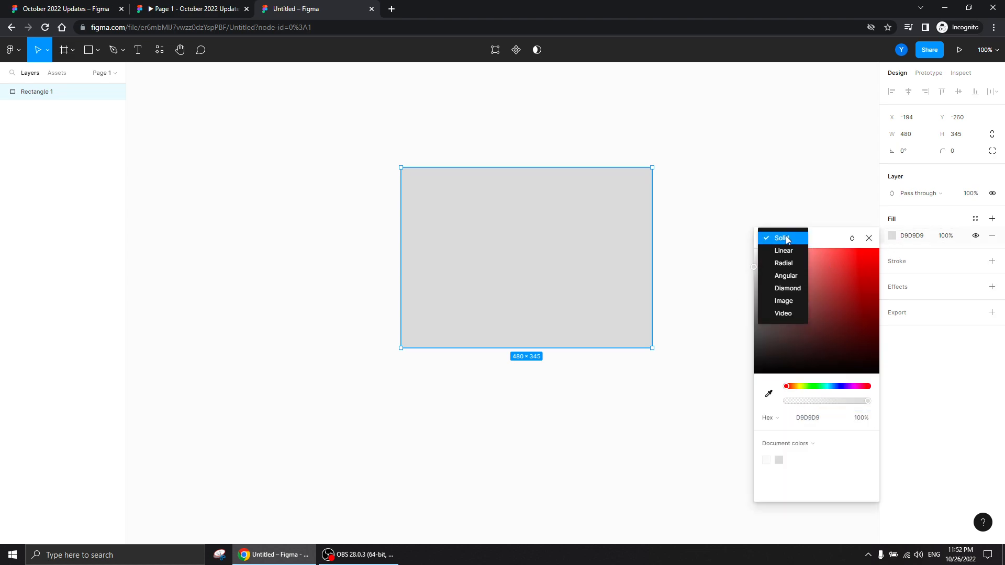
pyautogui.click(781, 314)
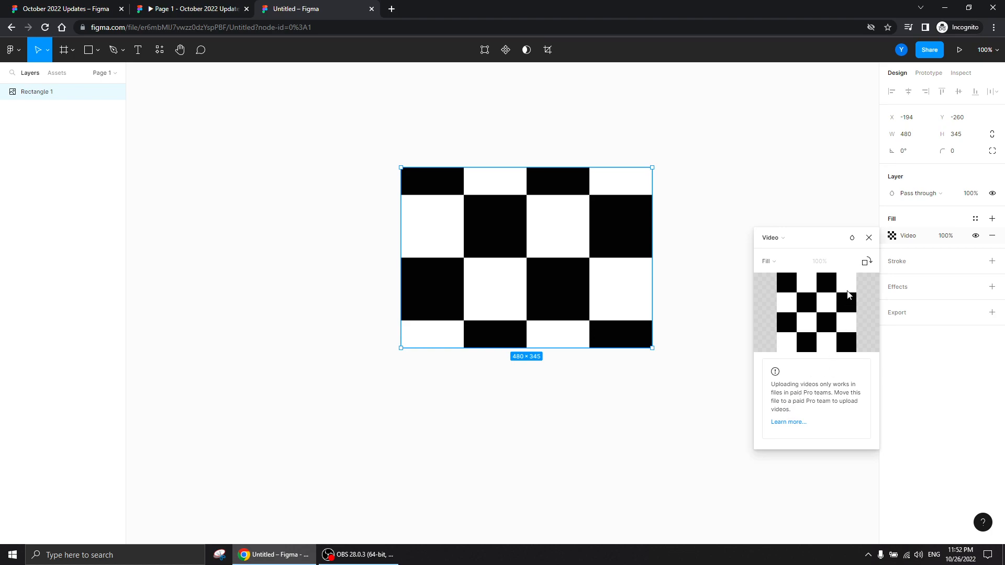
pyautogui.click(869, 238)
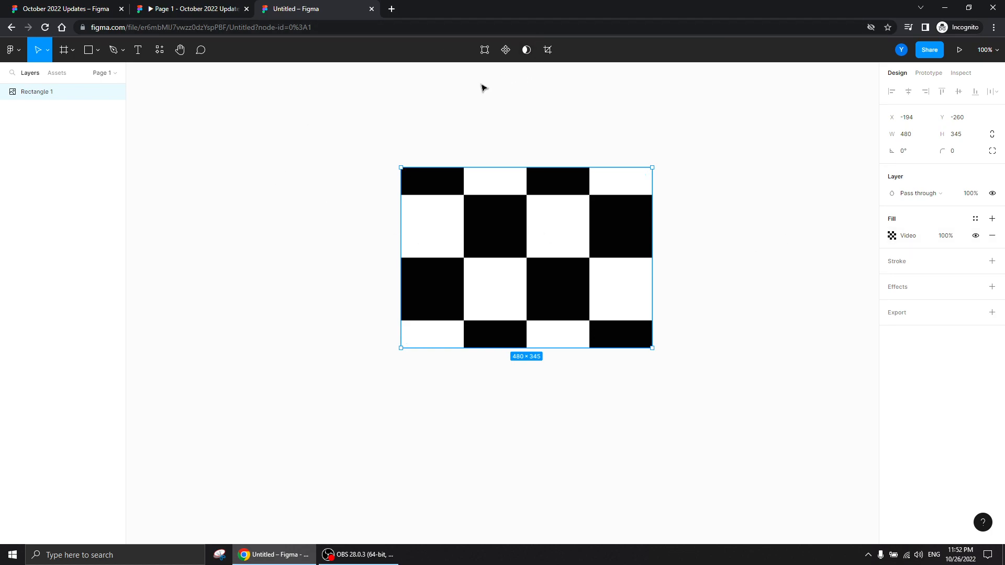
pyautogui.click(389, 178)
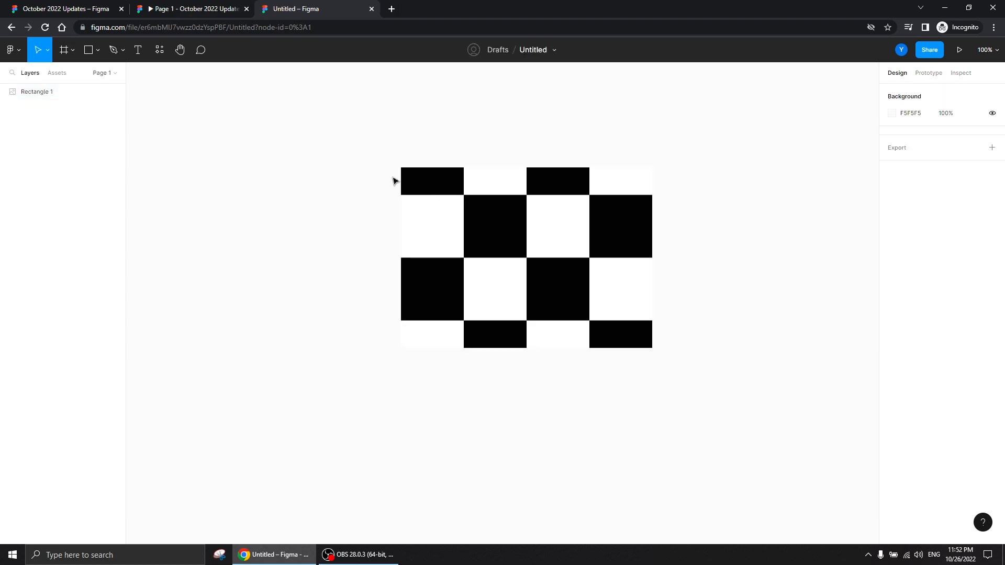
# Check the untitled draft's location and its file actions, including moving it to a project, without choosing one
pyautogui.click(497, 56)
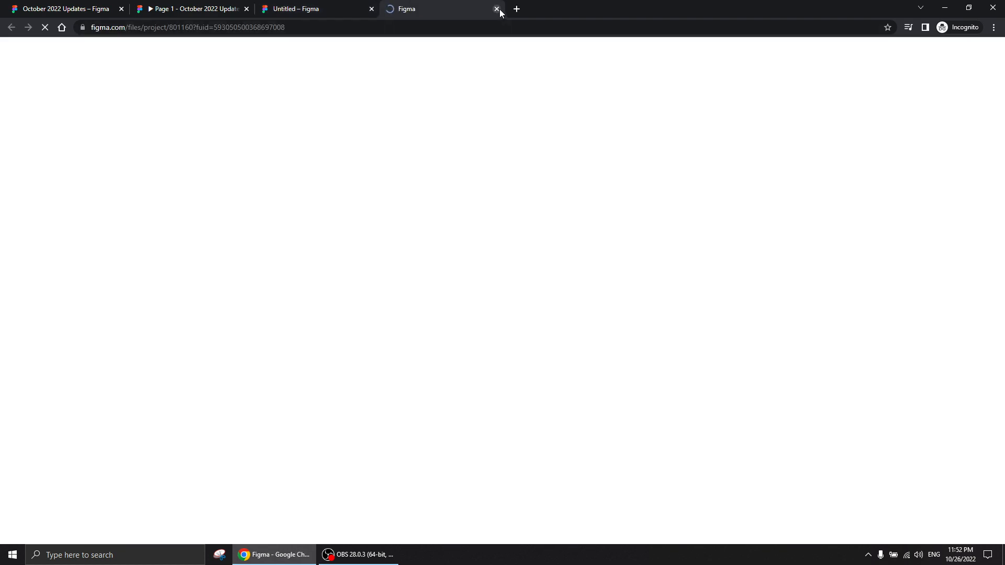
pyautogui.click(497, 8)
pyautogui.click(555, 51)
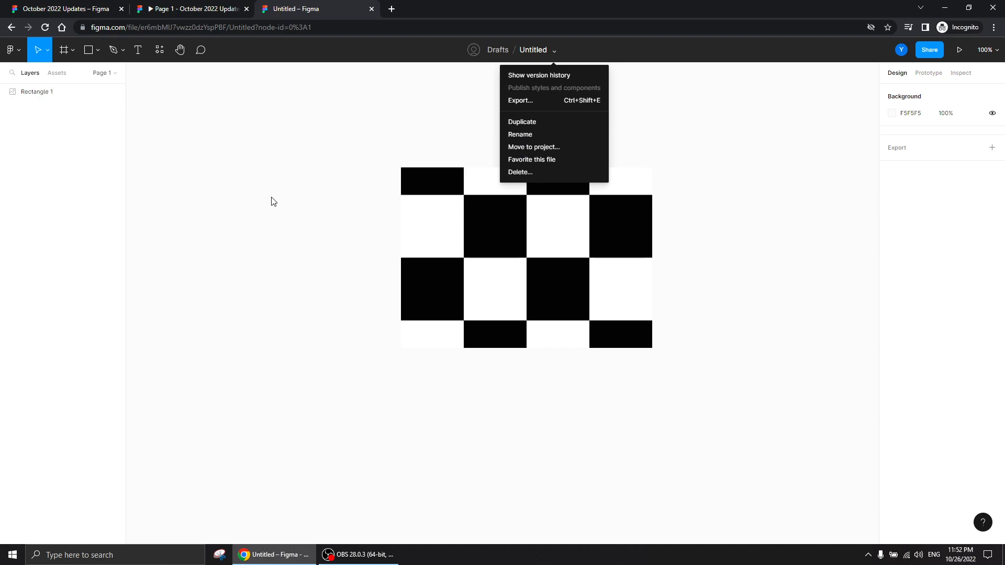
pyautogui.click(239, 181)
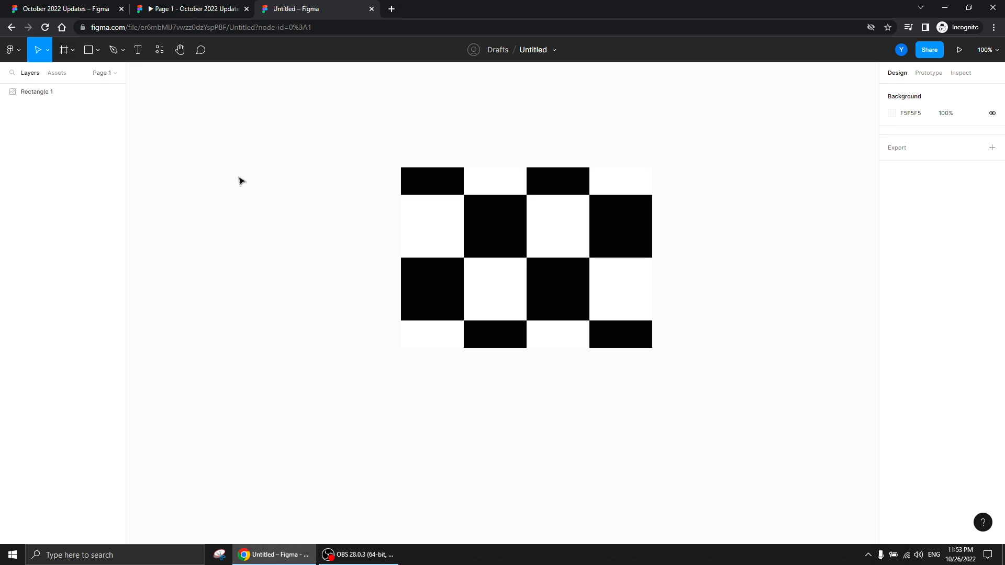
# Return to the October 2022 Updates file and close the untitled draft's tab
pyautogui.click(82, 11)
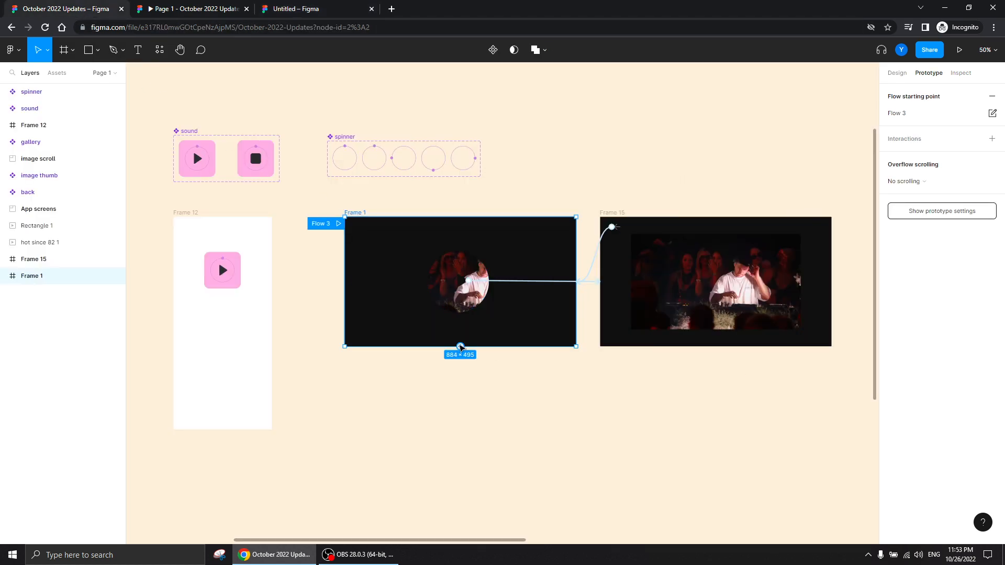
pyautogui.click(372, 9)
pyautogui.moveTo(601, 376); pyautogui.dragTo(552, 369)
pyautogui.moveTo(602, 157); pyautogui.dragTo(712, 245)
pyautogui.moveTo(567, 161); pyautogui.dragTo(396, 231)
pyautogui.click(100, 560)
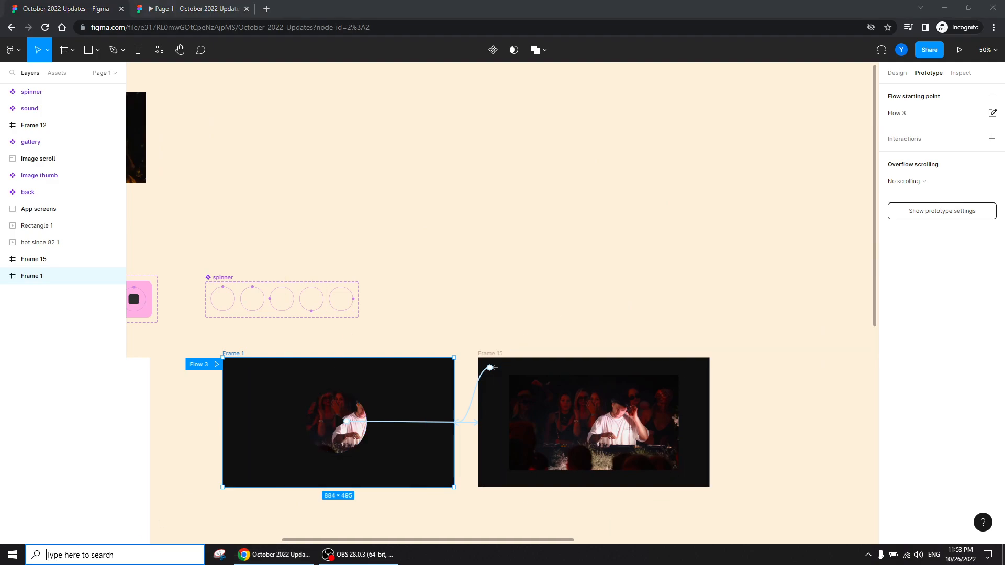
pyautogui.click(222, 422)
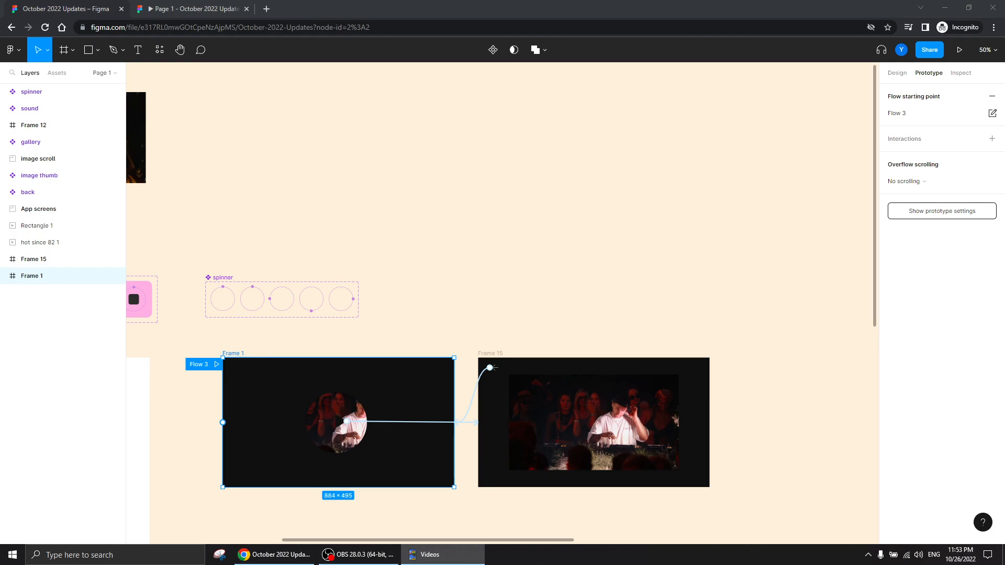
pyautogui.click(684, 280)
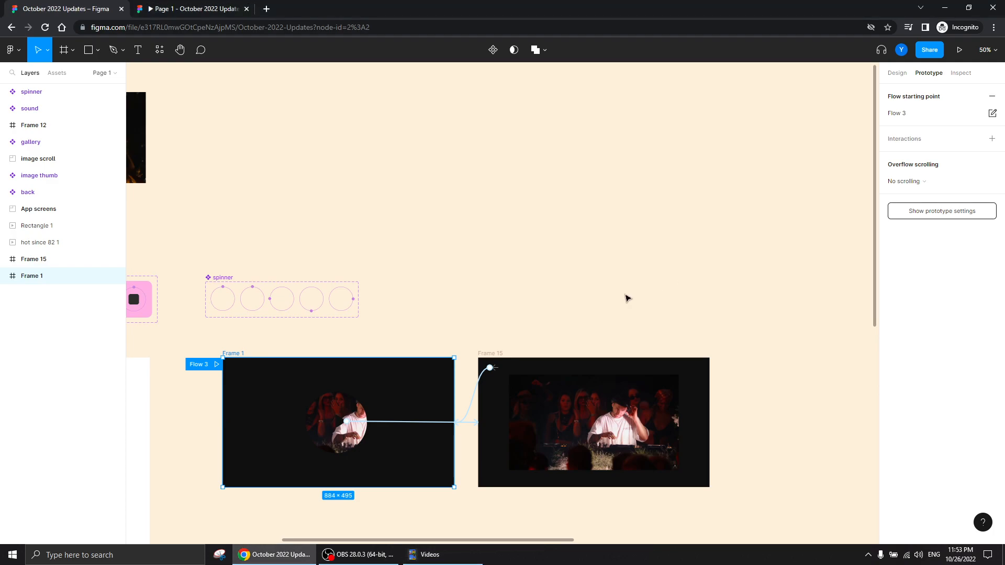
pyautogui.hotkey('ctrl', 'v')
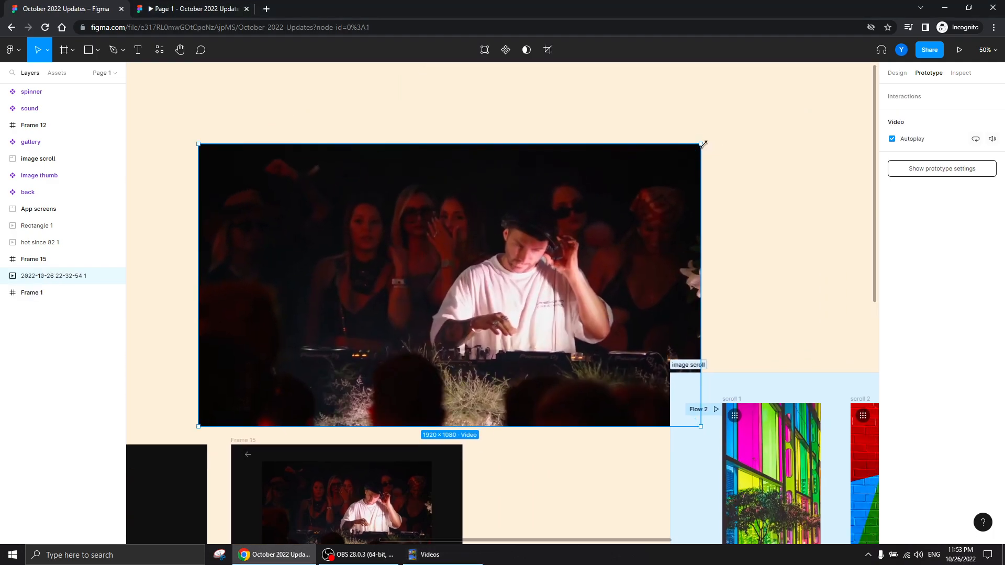
# Scale the pasted video down to about 726 × 408 and place it in the free space above Frame 15
pyautogui.moveTo(704, 144); pyautogui.dragTo(386, 321)
pyautogui.moveTo(302, 371); pyautogui.dragTo(349, 247)
pyautogui.moveTo(322, 344); pyautogui.dragTo(570, 263)
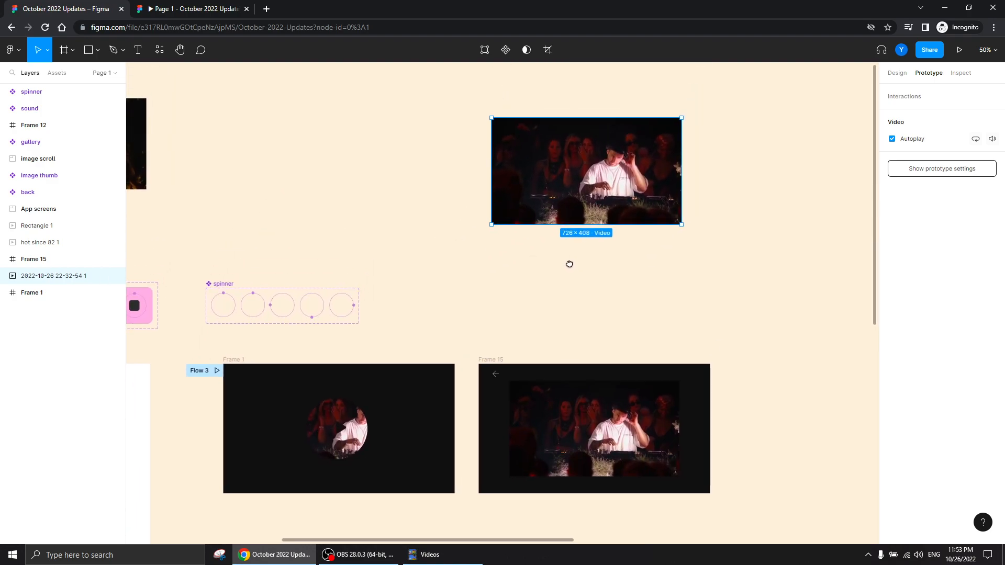
pyautogui.moveTo(513, 306); pyautogui.dragTo(535, 318)
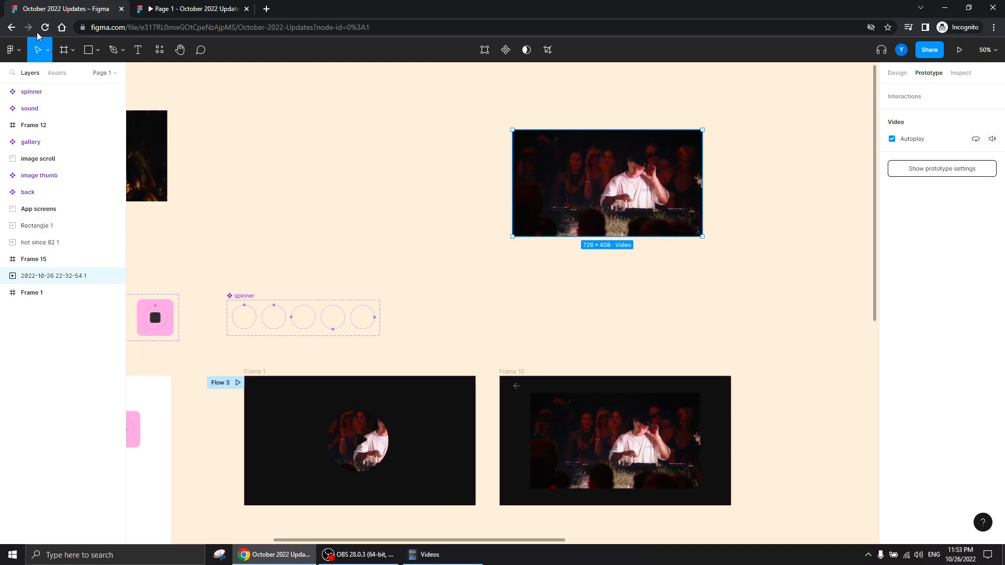
# Draw a rectangle about 714 × 418 beside the pasted video and set its fill type to Video
pyautogui.click(90, 53)
pyautogui.moveTo(266, 117); pyautogui.dragTo(454, 227)
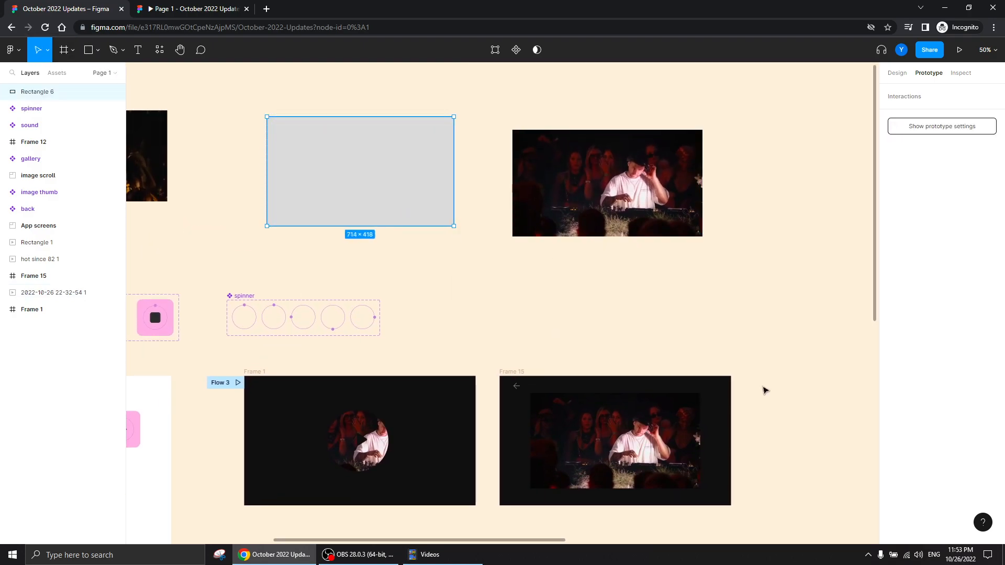
pyautogui.click(897, 73)
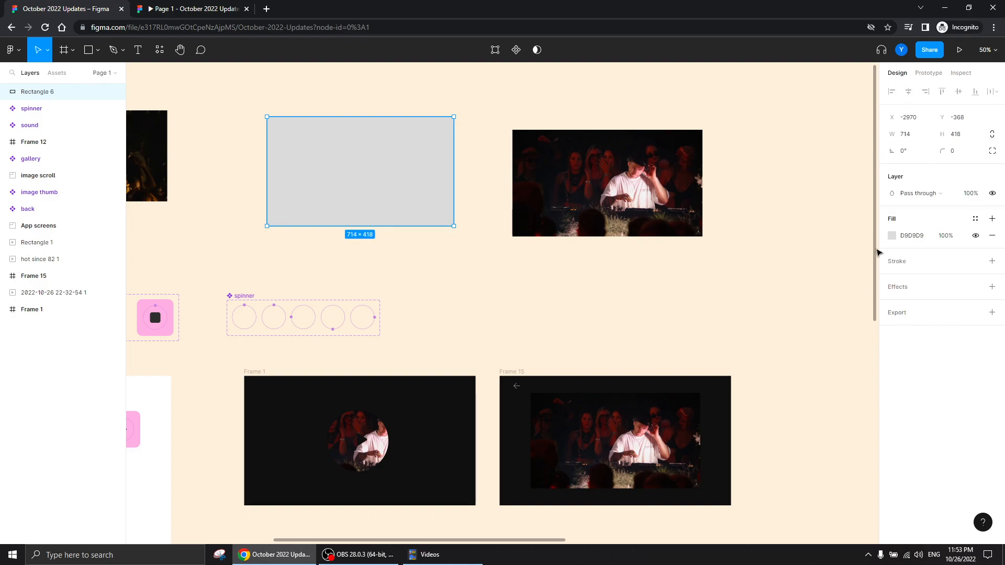
pyautogui.click(891, 236)
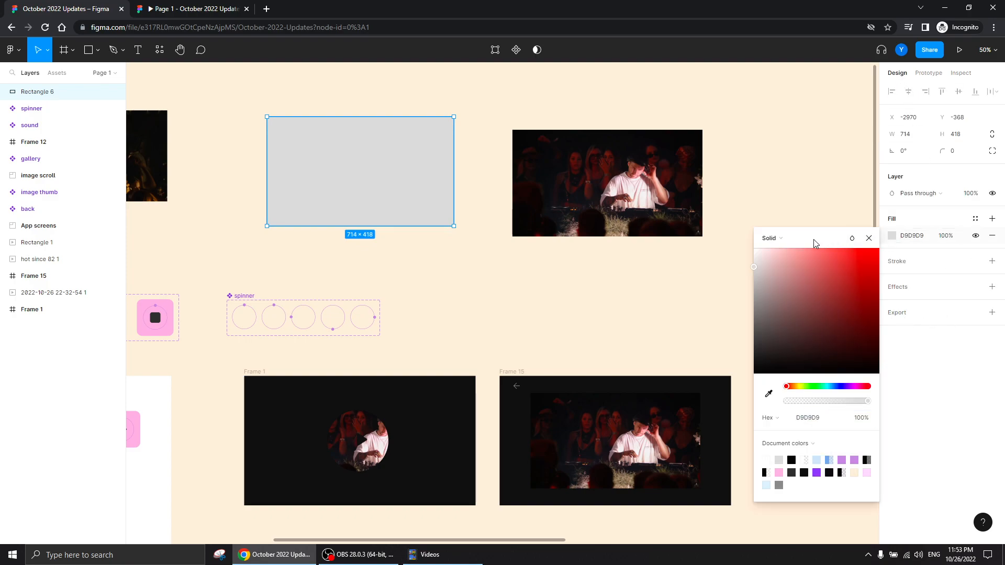
pyautogui.click(772, 238)
pyautogui.click(774, 314)
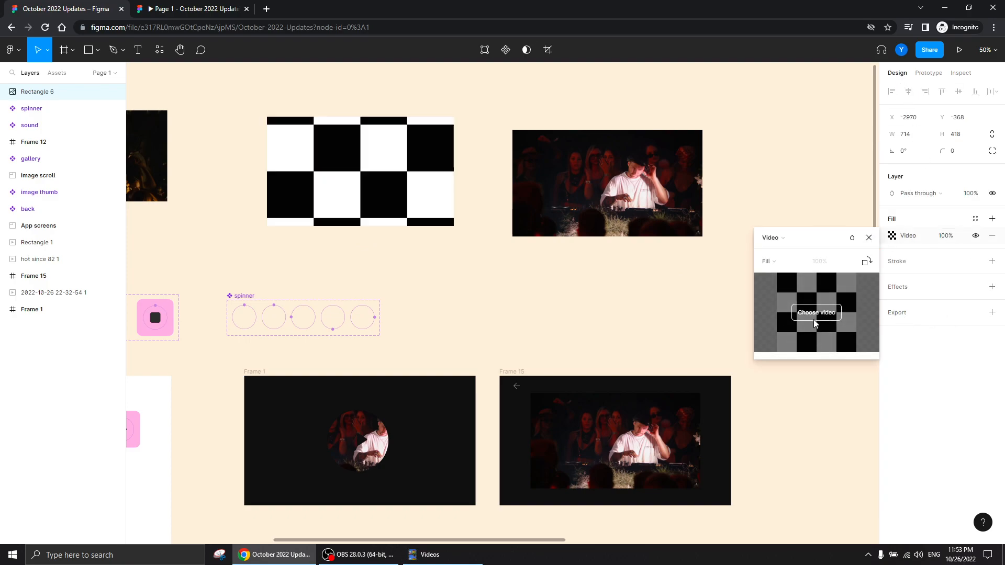
# Try to choose a video file for the new rectangle's Video fill
pyautogui.click(816, 312)
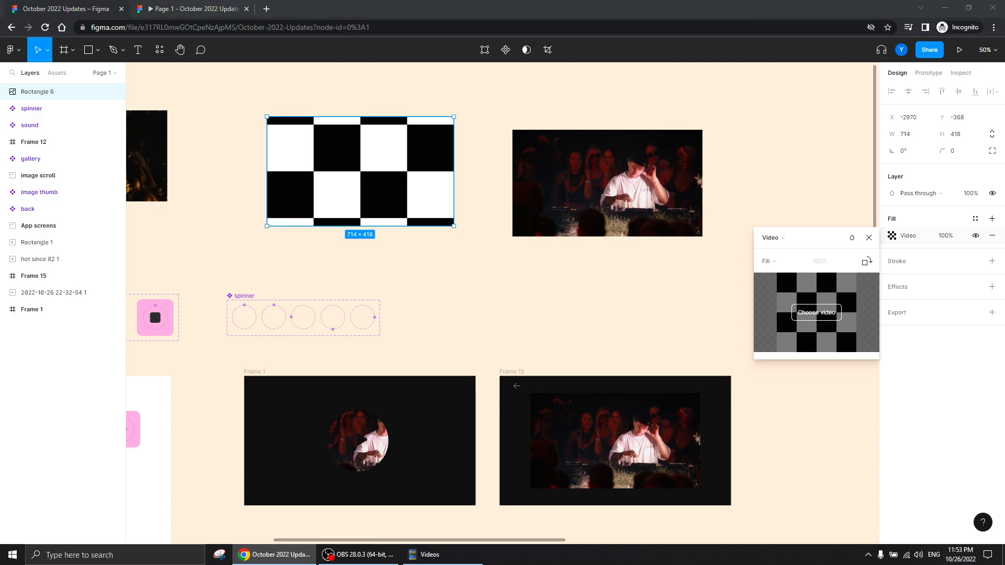
pyautogui.doubleClick(429, 189)
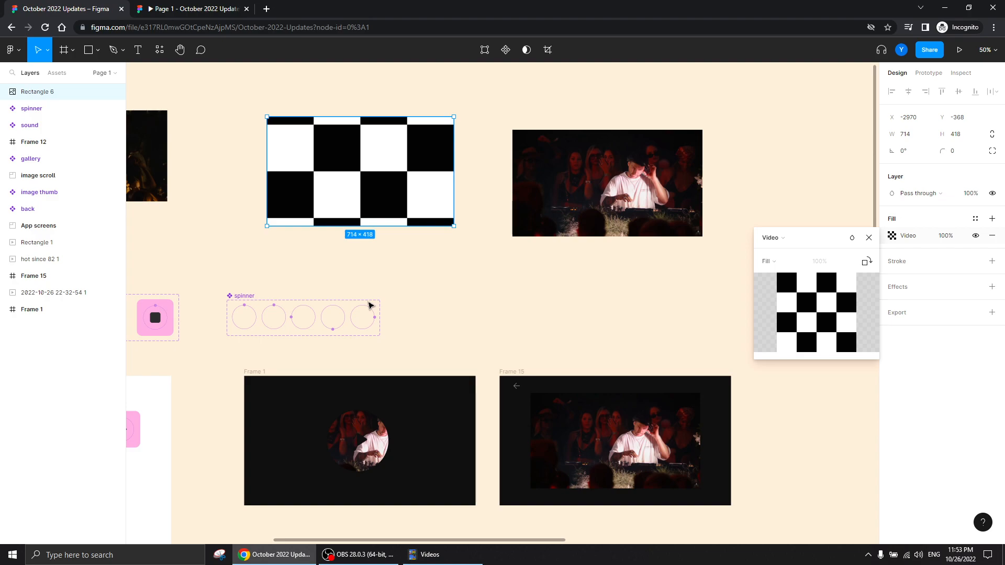
pyautogui.click(520, 231)
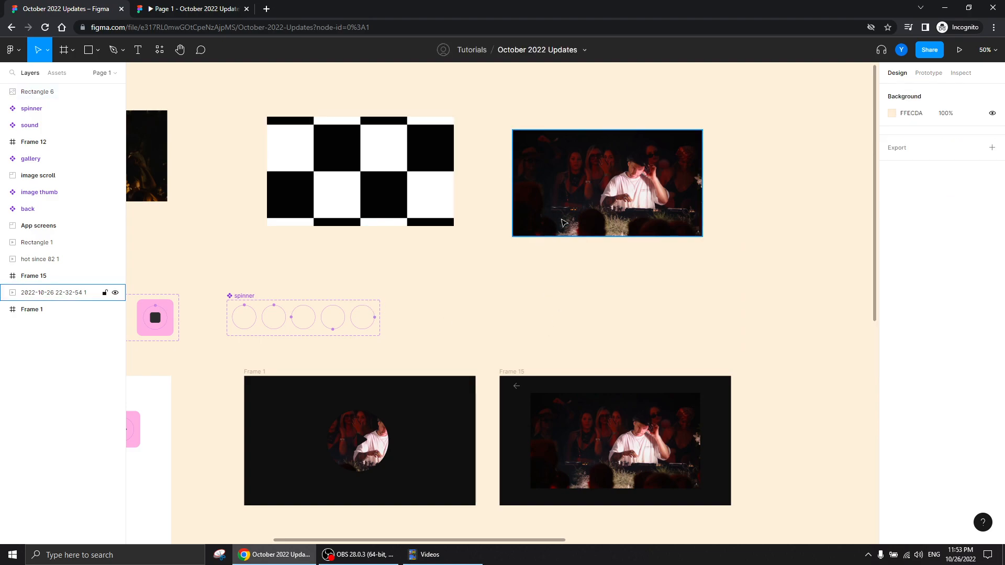
# Resize the pasted video layer to about 638 wide and 540 high so its fill is cropped
pyautogui.moveTo(702, 172); pyautogui.dragTo(679, 175)
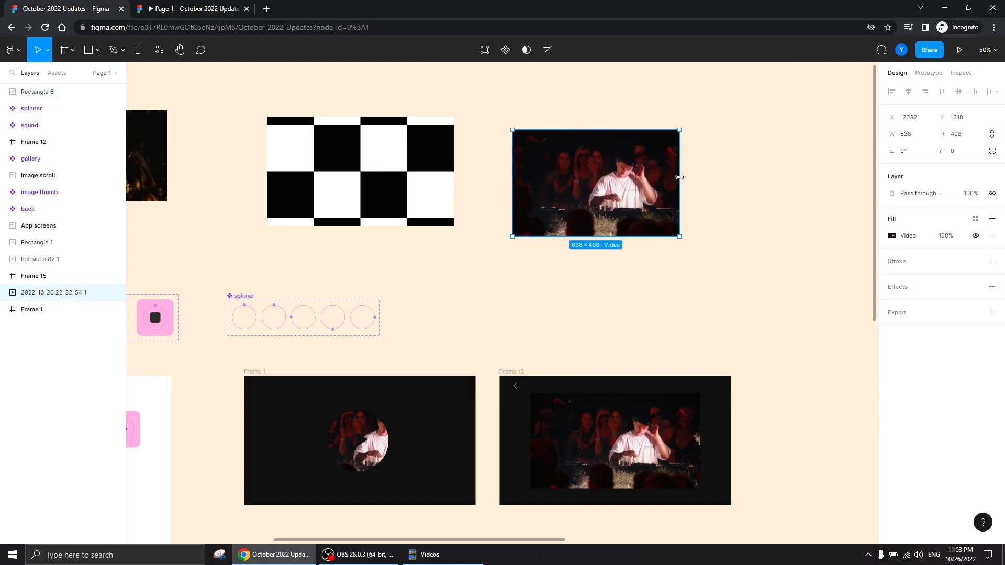
pyautogui.moveTo(615, 131); pyautogui.dragTo(592, 95)
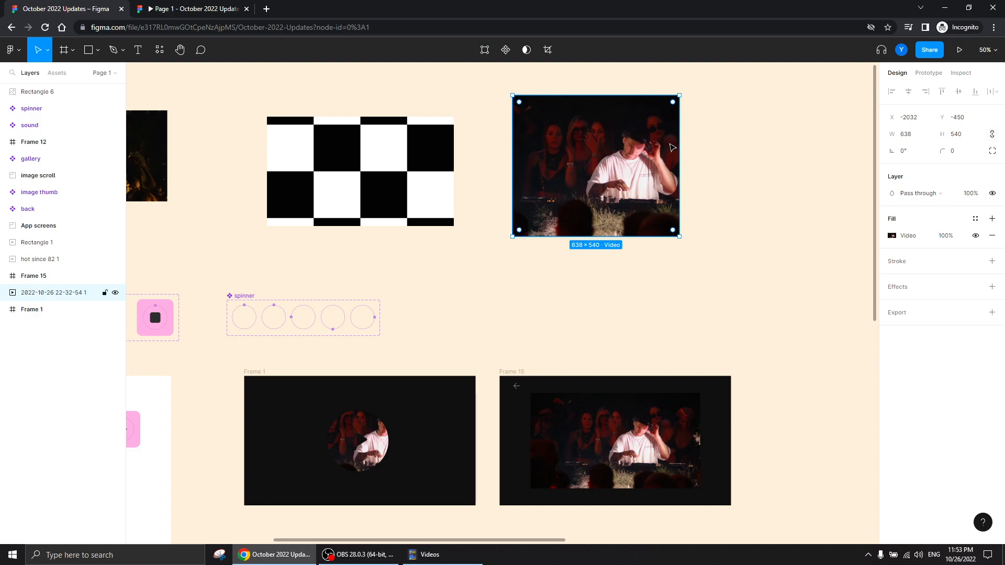
# Inspect the Subtract shape that masks the preview image in Frame 1, and the video layout in Frame 15
pyautogui.scroll(-3, 489, 271)
pyautogui.hscroll(-5, 489, 271)
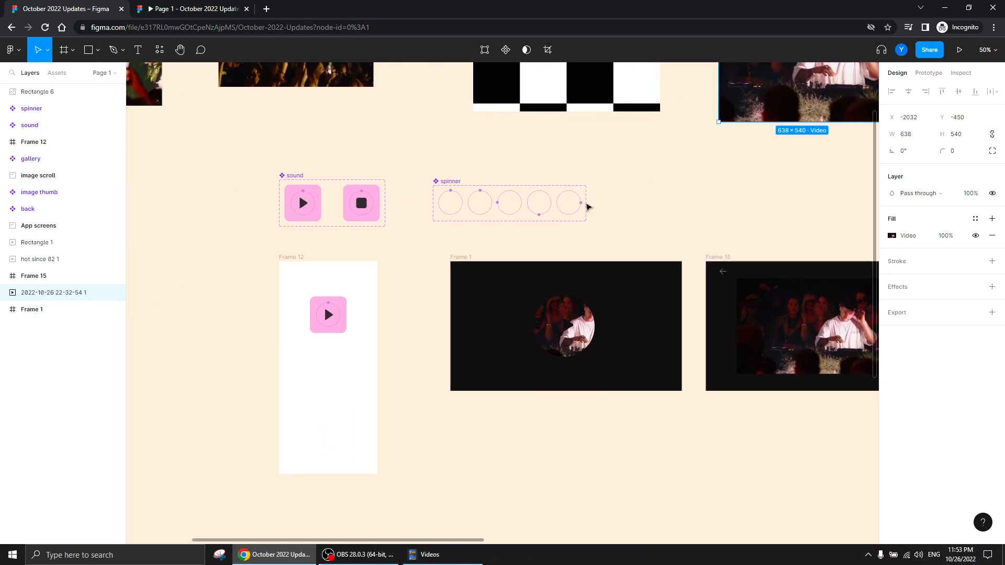
pyautogui.press('+')
pyautogui.moveTo(571, 324); pyautogui.dragTo(354, 219)
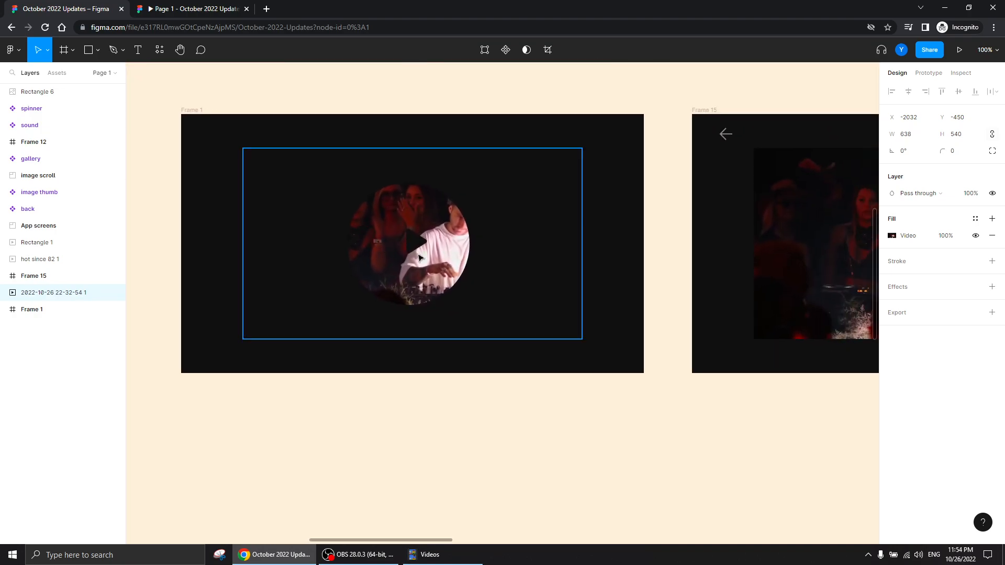
pyautogui.click(522, 223)
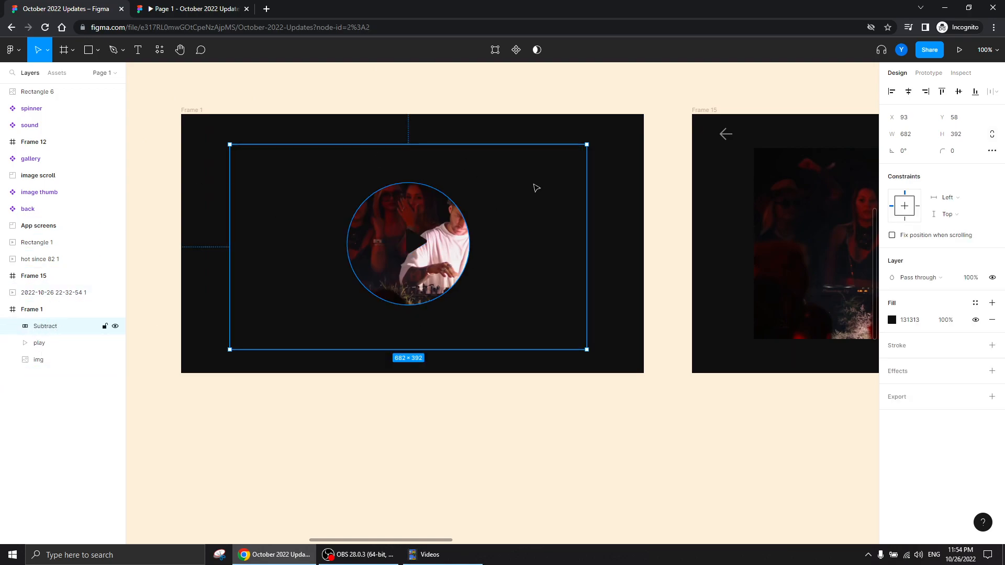
pyautogui.hscroll(8, 419, 282)
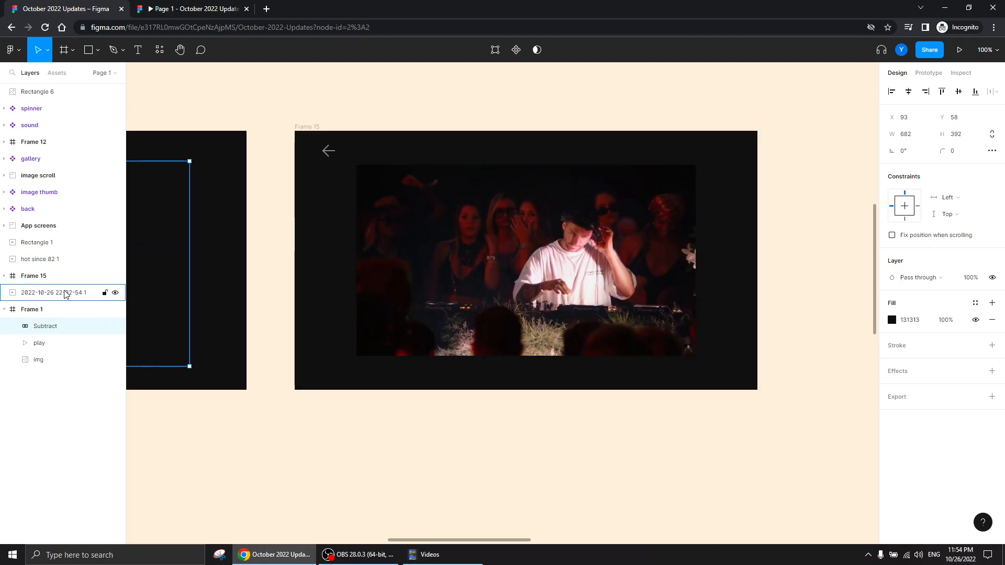
# Inspect the video layer in Frame 15 and the Subtract shape that covers it
pyautogui.click(360, 208)
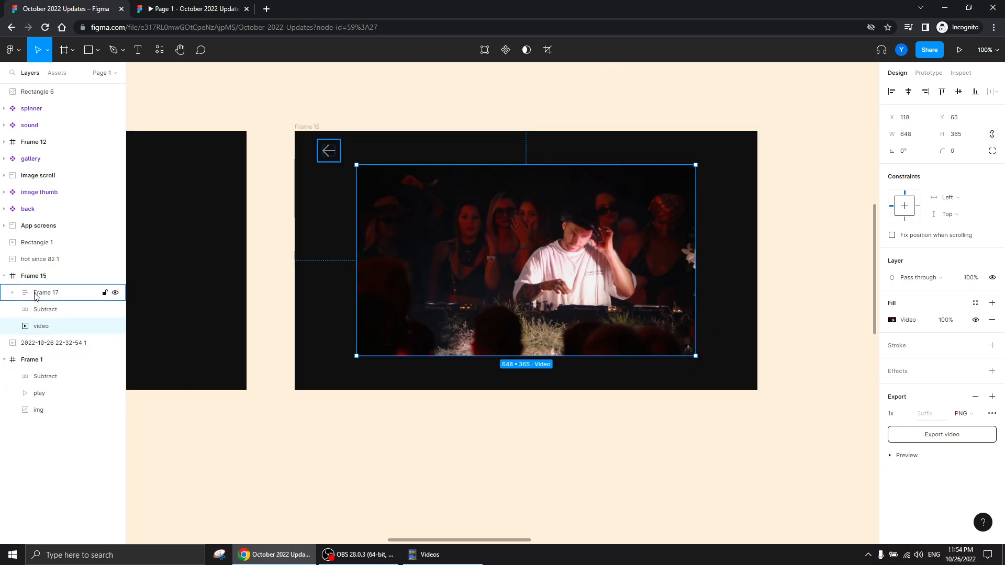
pyautogui.click(63, 309)
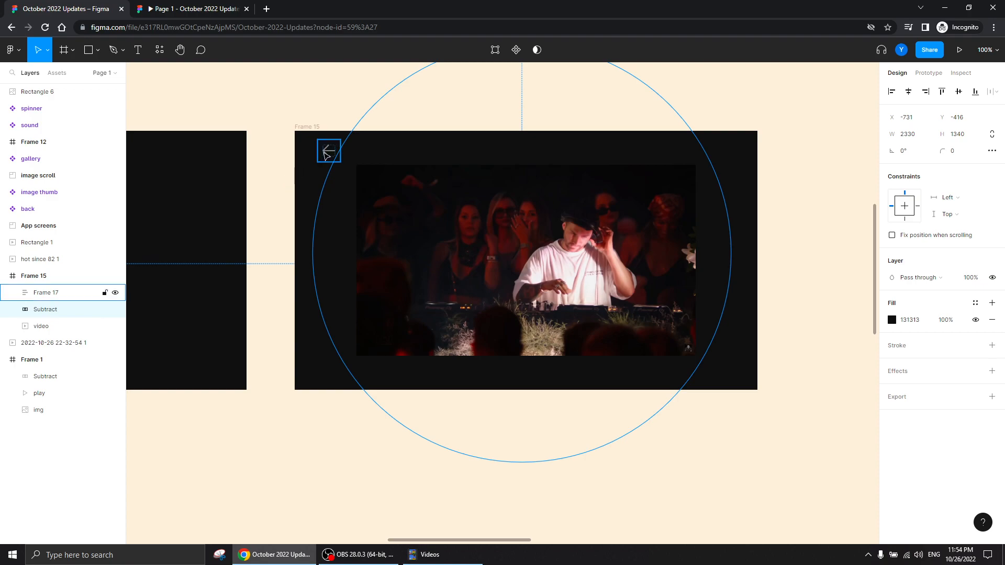
pyautogui.hscroll(-10, 292, 114)
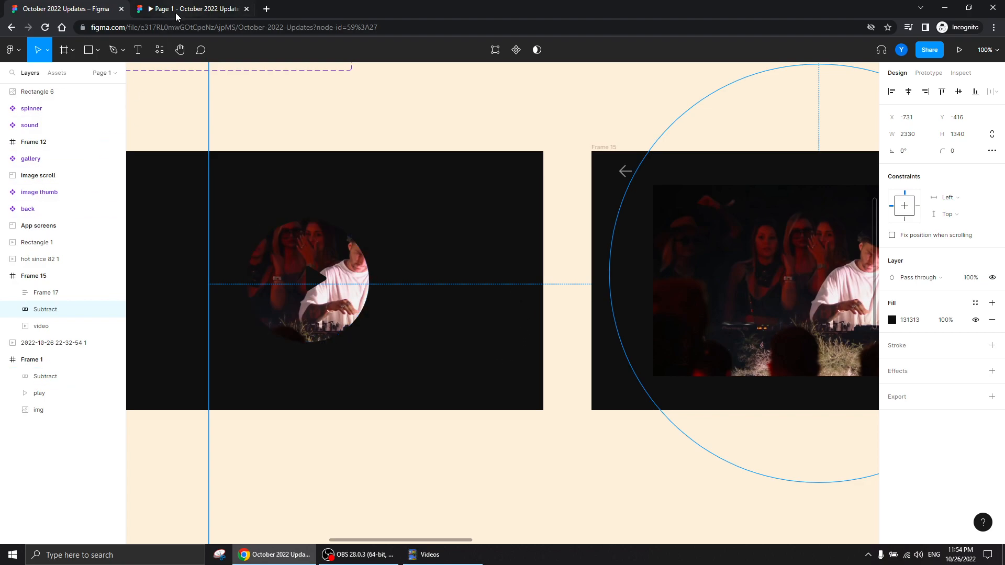
# Test the running prototype by opening the video screen from the play circle, going back, and returning to the design file
pyautogui.click(201, 9)
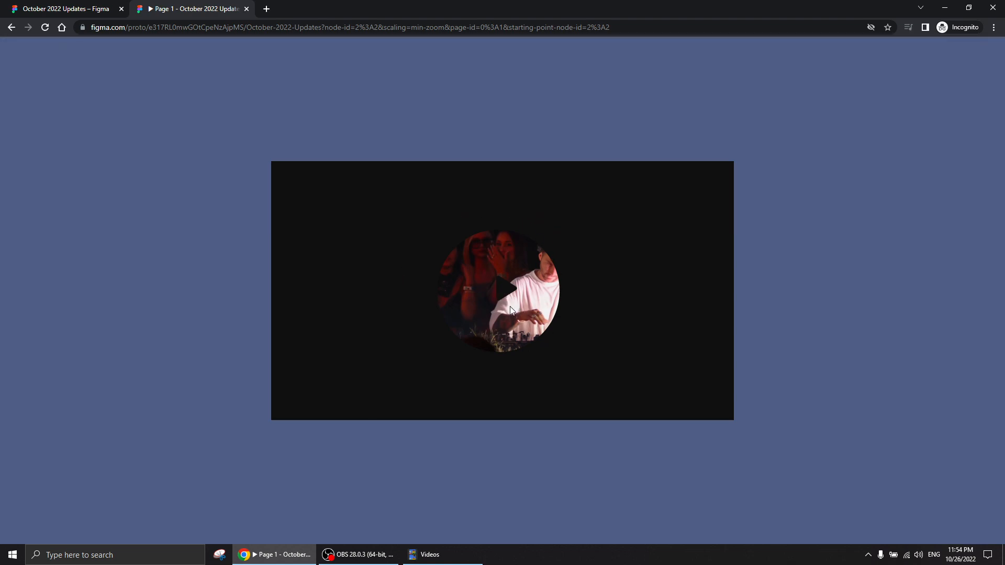
pyautogui.click(499, 294)
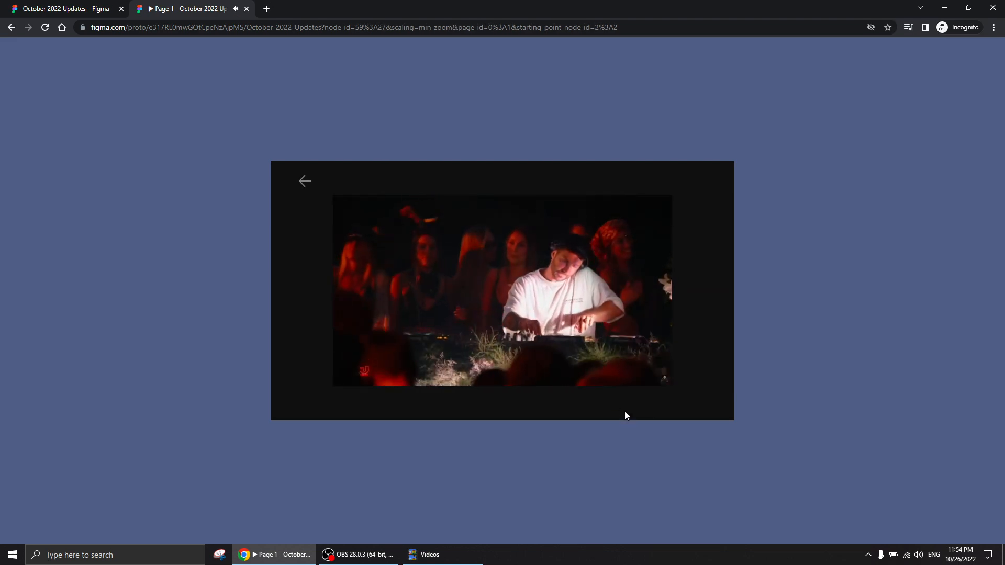
pyautogui.click(304, 182)
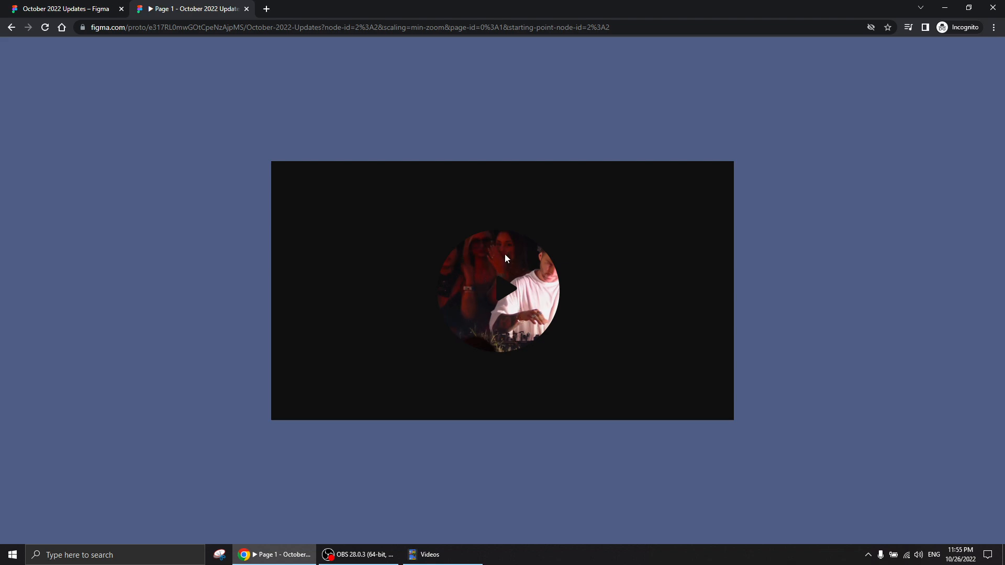
pyautogui.click(72, 9)
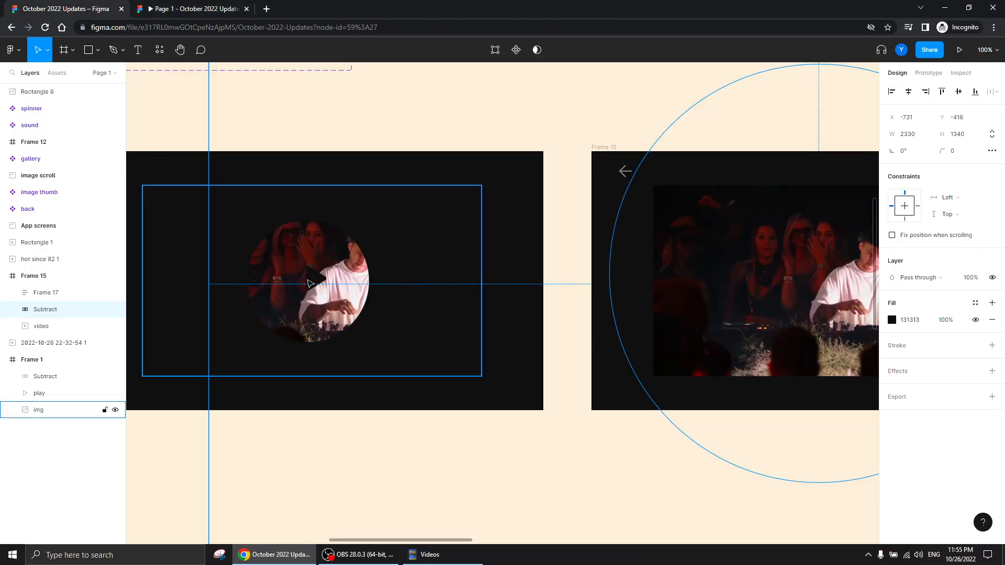
# Select Frame 12, which holds the pink play button, and present it as a prototype
pyautogui.scroll(1, 265, 151)
pyautogui.moveTo(265, 151); pyautogui.dragTo(715, 353)
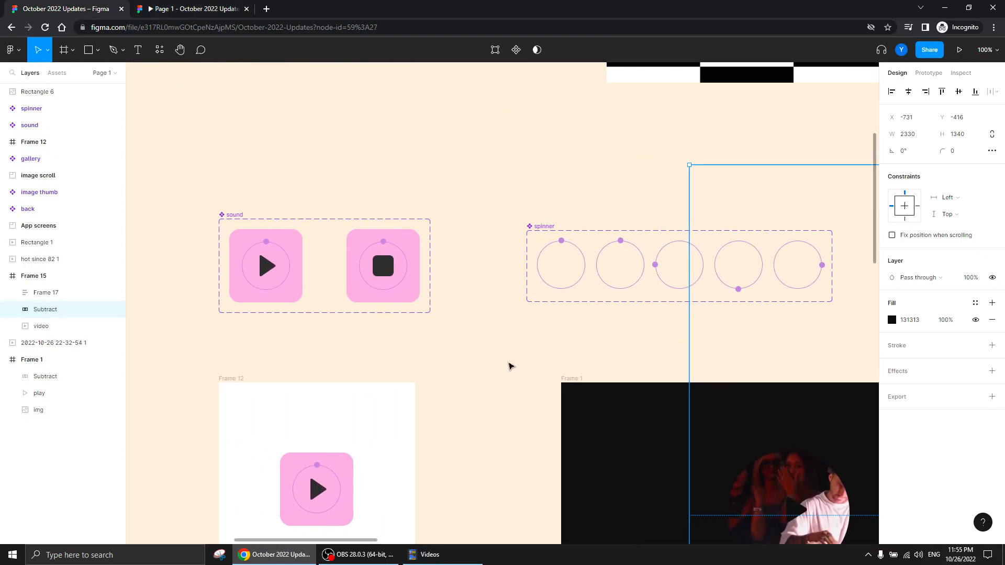
pyautogui.moveTo(499, 343); pyautogui.dragTo(674, 279)
pyautogui.click(674, 279)
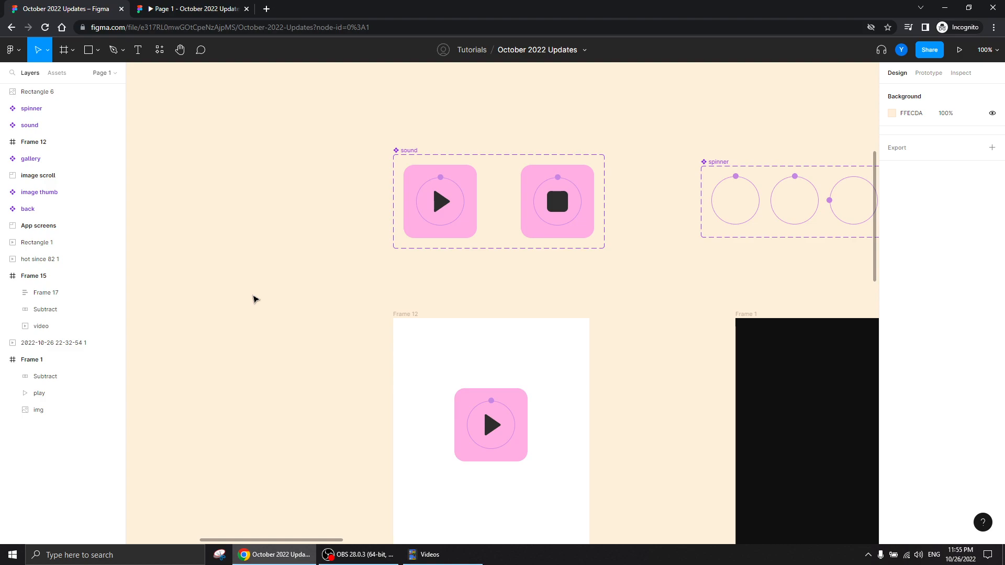
pyautogui.hscroll(3, 621, 293)
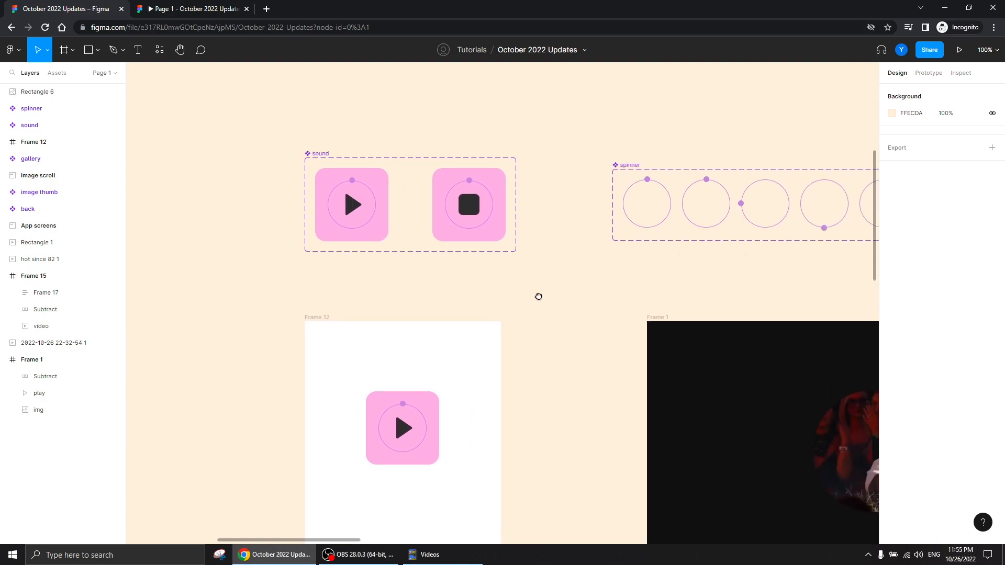
pyautogui.scroll(-3, 532, 300)
pyautogui.click(391, 233)
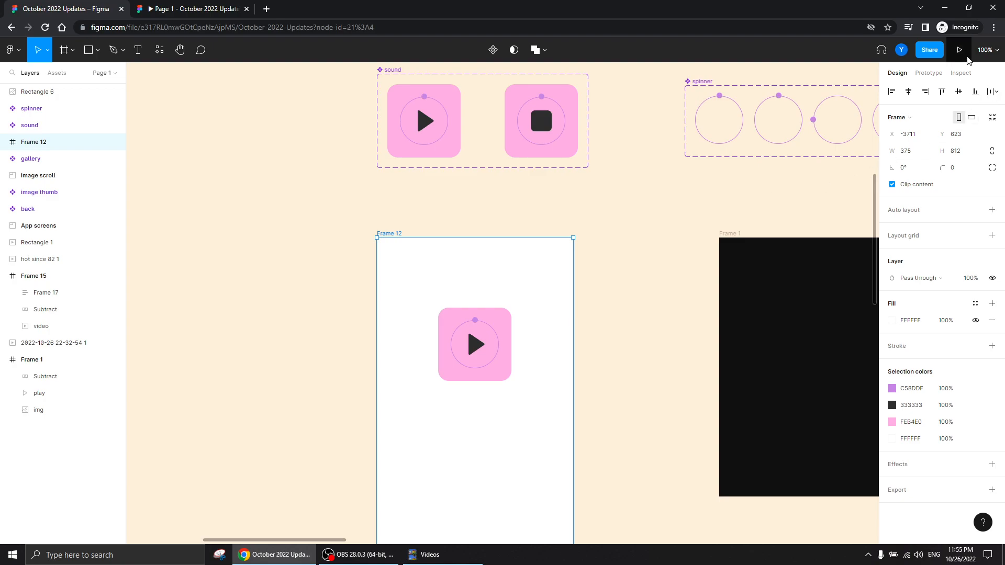
pyautogui.click(960, 50)
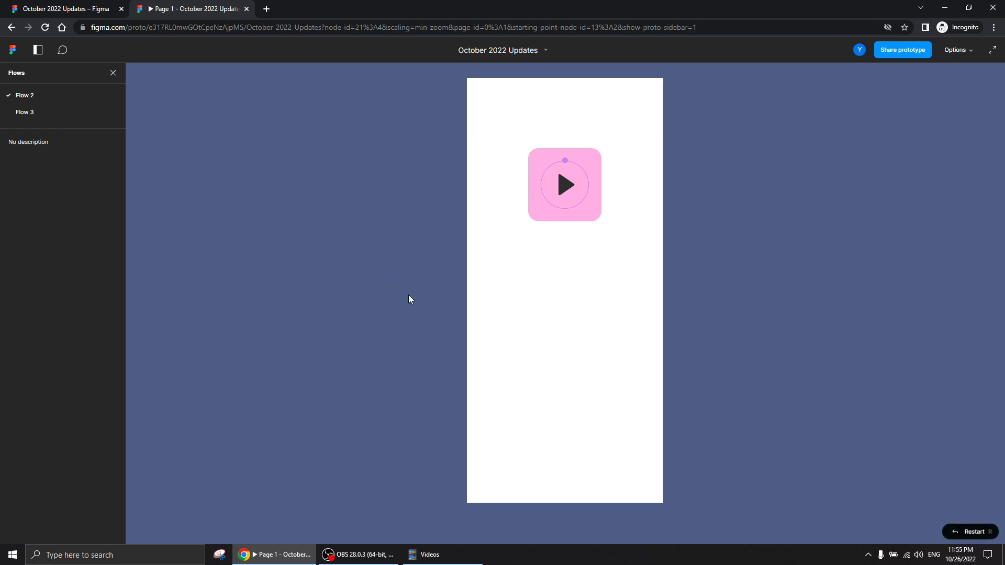
# Toggle the pink sound button between play and stop in the prototype, and return to the design file
pyautogui.click(565, 191)
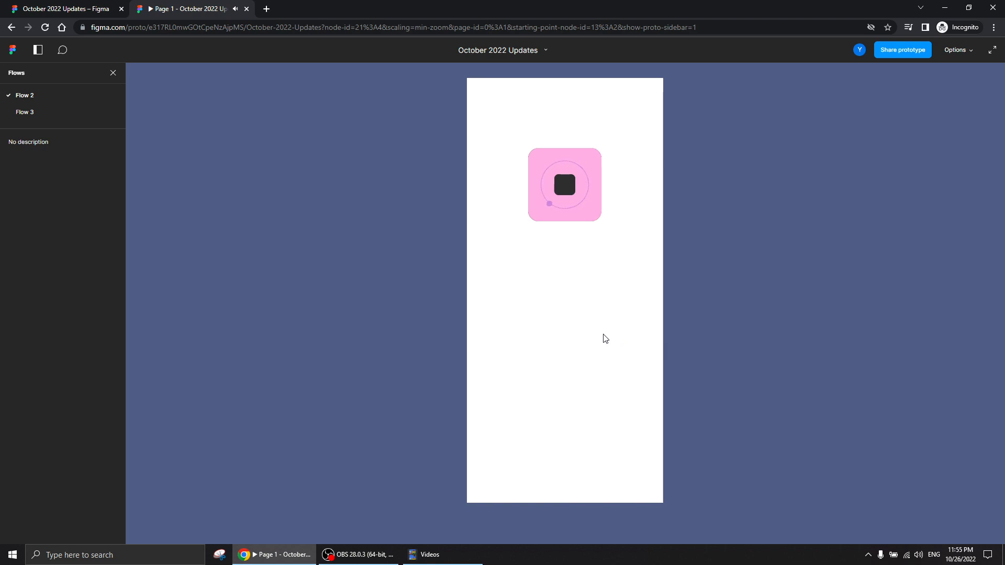
pyautogui.click(564, 196)
pyautogui.click(564, 195)
pyautogui.click(563, 195)
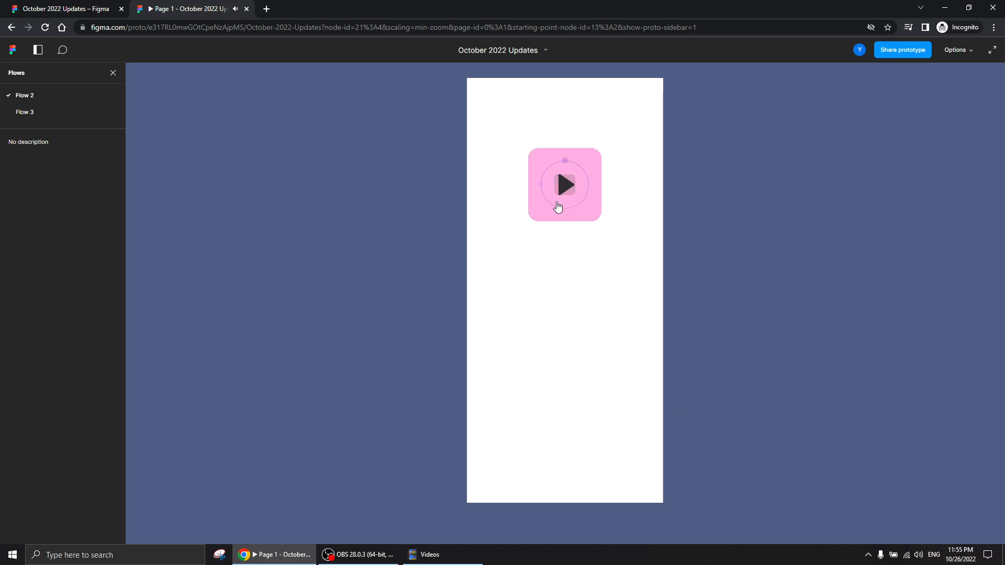
pyautogui.click(86, 11)
# Move the pink Rectangle 2 in the sound component's "on" variant to X -41, uncovering the video layer beneath it
pyautogui.scroll(4, 384, 235)
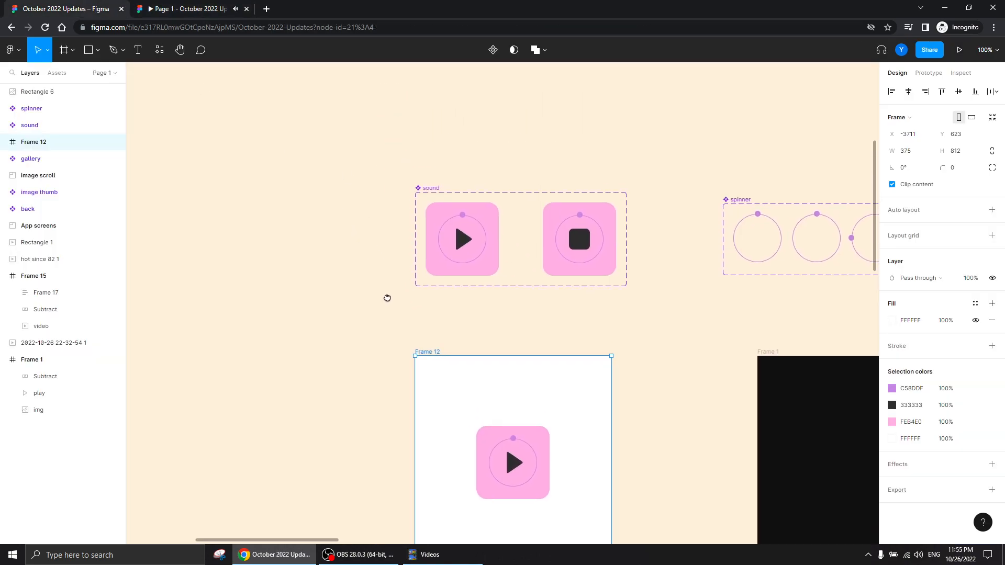
pyautogui.moveTo(545, 325); pyautogui.dragTo(379, 298)
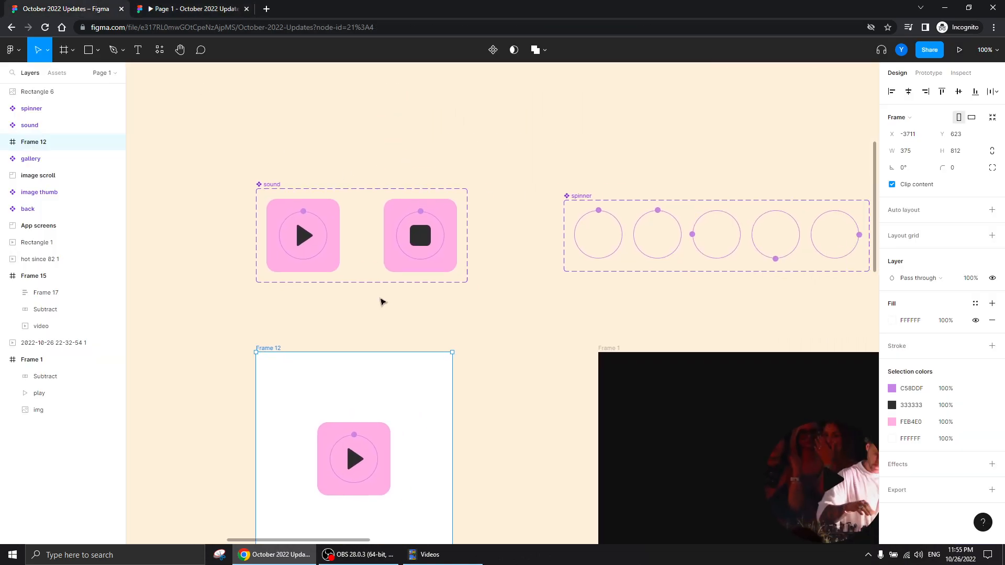
pyautogui.scroll(5, 475, 289)
pyautogui.hscroll(3, 523, 272)
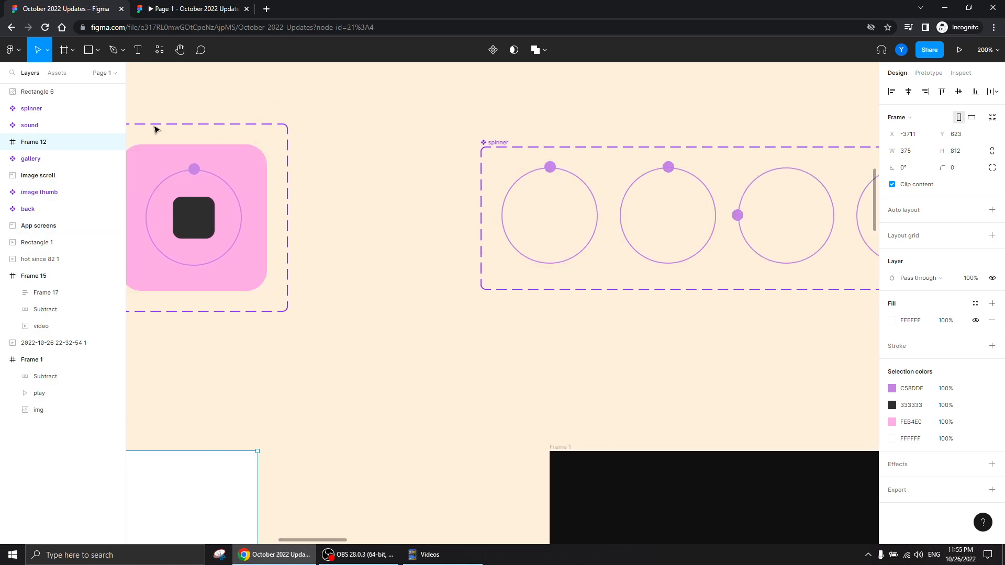
pyautogui.moveTo(241, 298); pyautogui.dragTo(468, 292)
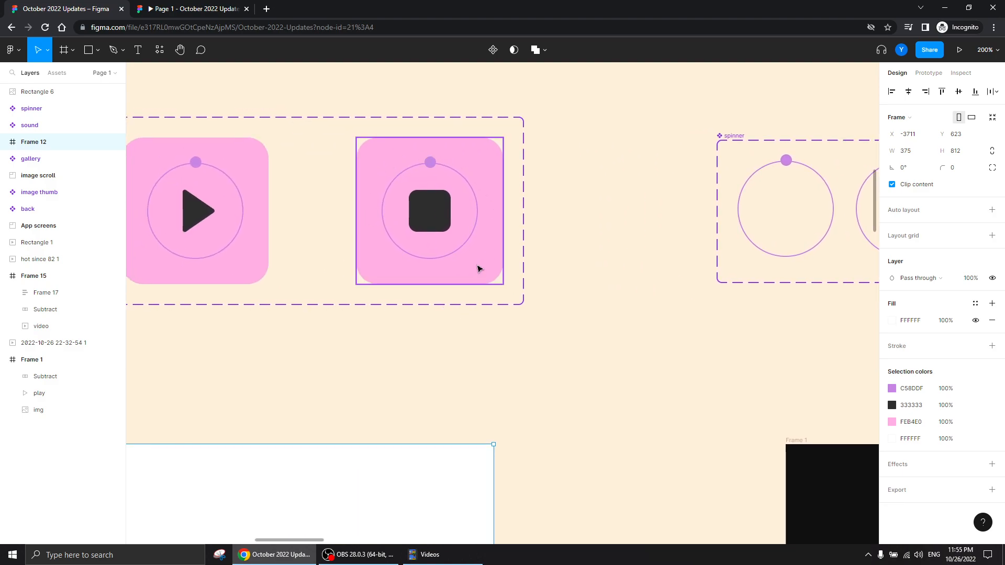
pyautogui.doubleClick(485, 244)
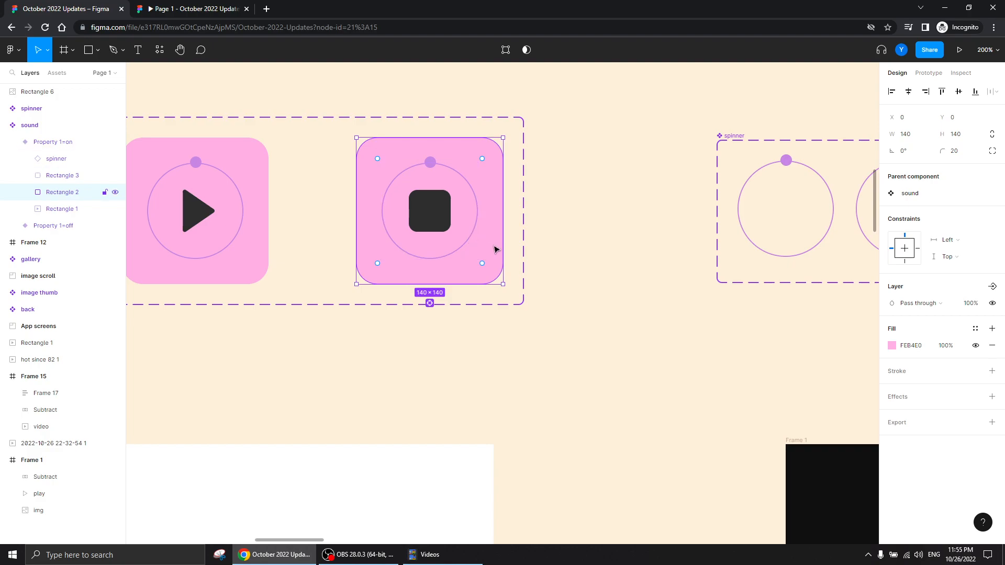
pyautogui.press('Left')
pyautogui.press('Left')
pyautogui.press('Left')
pyautogui.press('Left')
pyautogui.press('Left')
pyautogui.press('Left')
pyautogui.press('Left')
pyautogui.press('Left')
pyautogui.press('Left')
pyautogui.press('Left')
pyautogui.press('Left')
pyautogui.press('Left')
pyautogui.press('Left')
pyautogui.press('Left')
pyautogui.press('Left')
pyautogui.press('Left')
pyautogui.press('Left')
pyautogui.press('Left')
pyautogui.press('Left')
pyautogui.press('Left')
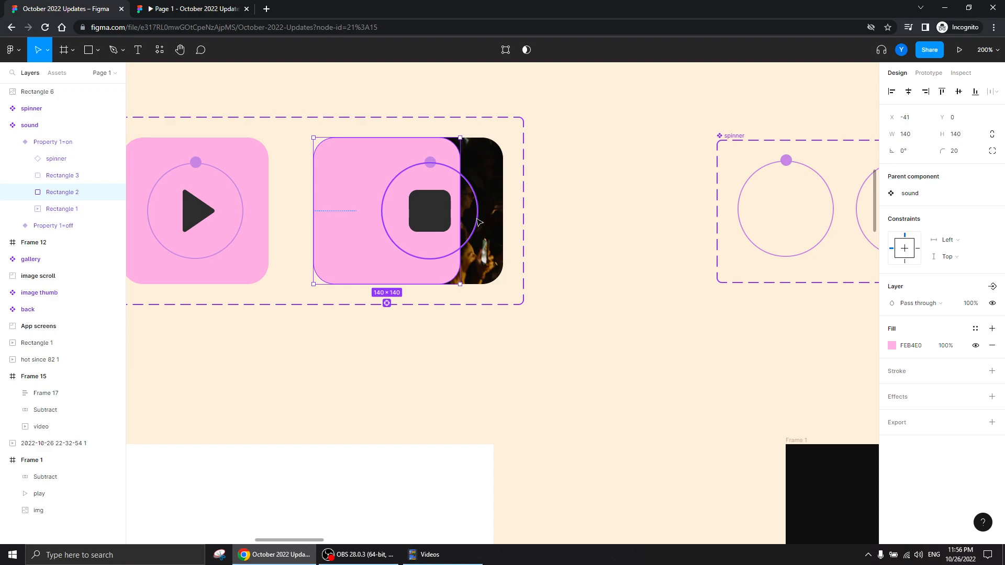
# Undo the move of the "on" variant's pink rectangle so it covers the video layer again
pyautogui.hotkey('ctrl', 'z')
pyautogui.moveTo(294, 377); pyautogui.dragTo(681, 412)
pyautogui.press('Left')
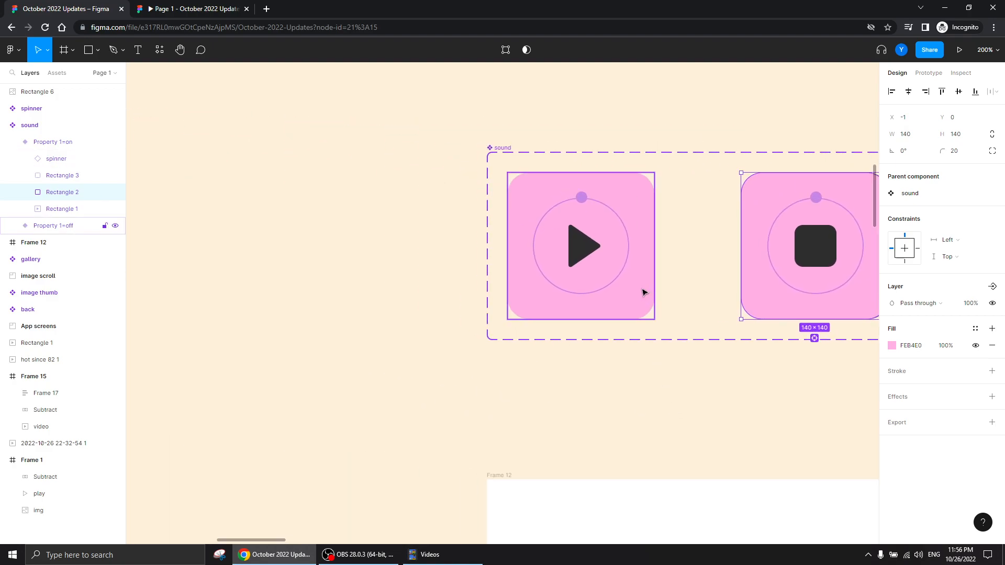
# Move the pink Rectangle 2 in the sound component's "off" variant to X -46 to look beneath it, and undo the move
pyautogui.click(601, 392)
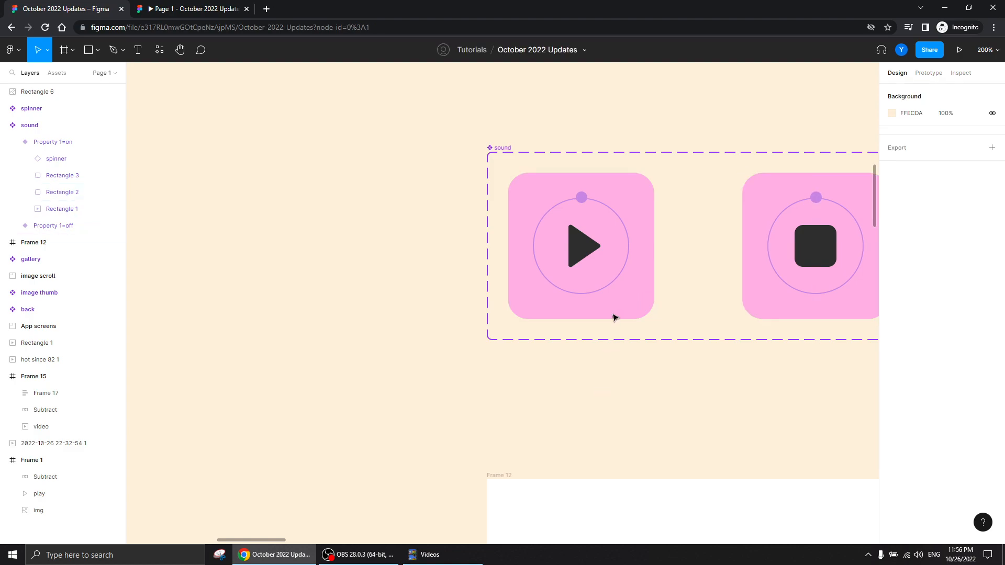
pyautogui.click(635, 281)
pyautogui.moveTo(644, 284); pyautogui.dragTo(596, 283)
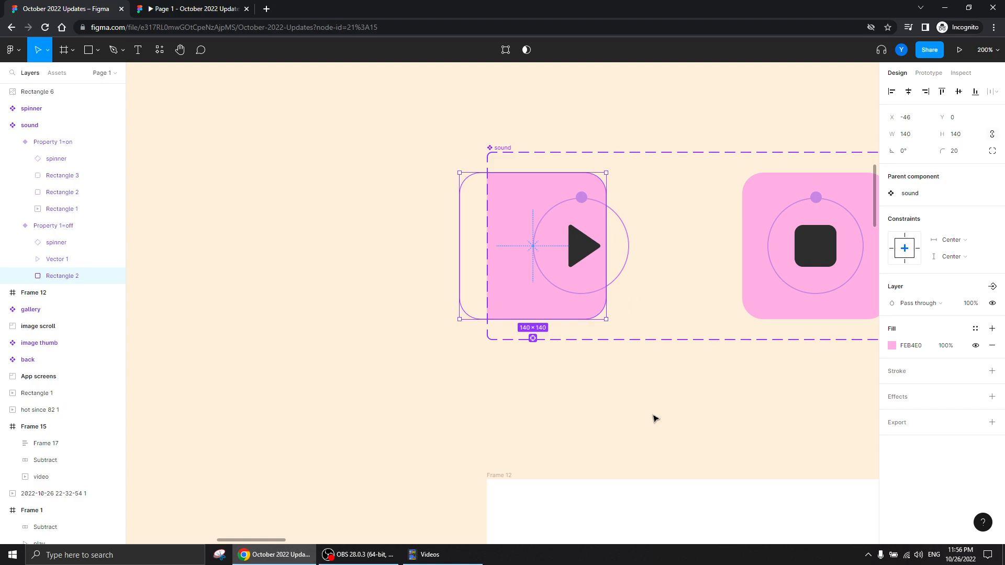
pyautogui.hotkey('ctrl', 'z')
pyautogui.click(654, 419)
# Review the sound and spinner components, Frame 1 and Frame 15 in the design file, and check the Flow 2 prototype
pyautogui.hscroll(5, 563, 399)
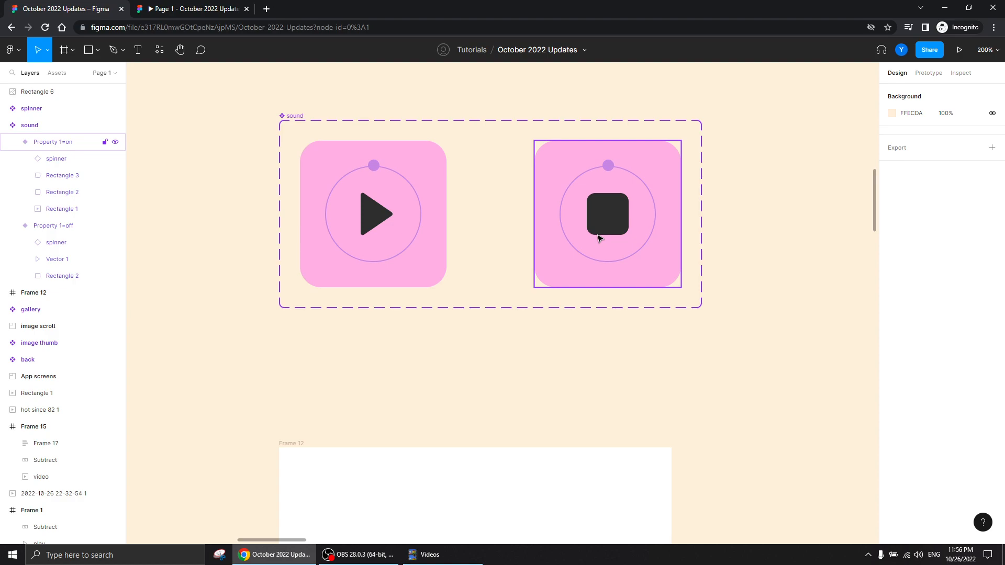
pyautogui.hotkey('shift', '0')
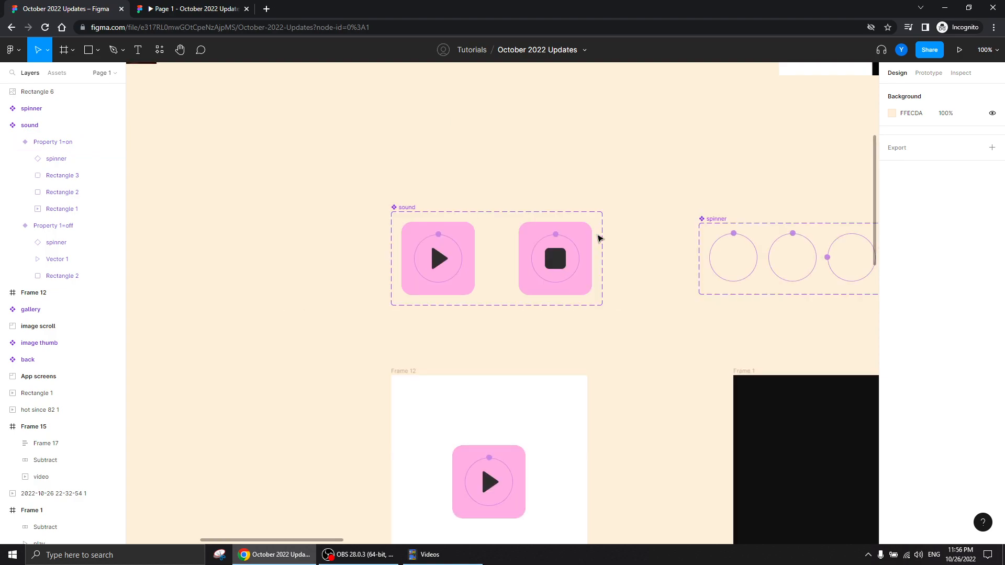
pyautogui.moveTo(656, 397); pyautogui.dragTo(505, 284)
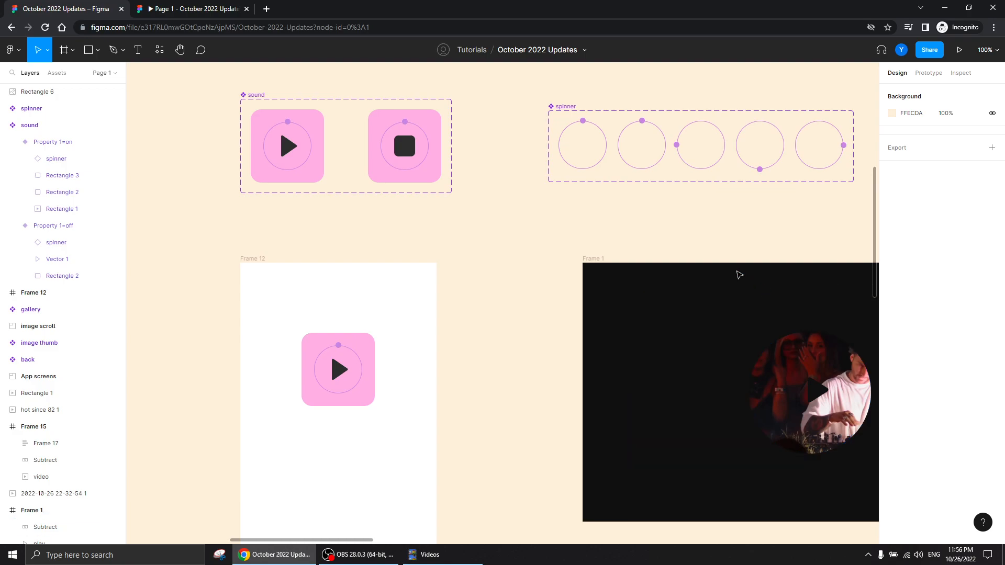
pyautogui.hscroll(6, 821, 240)
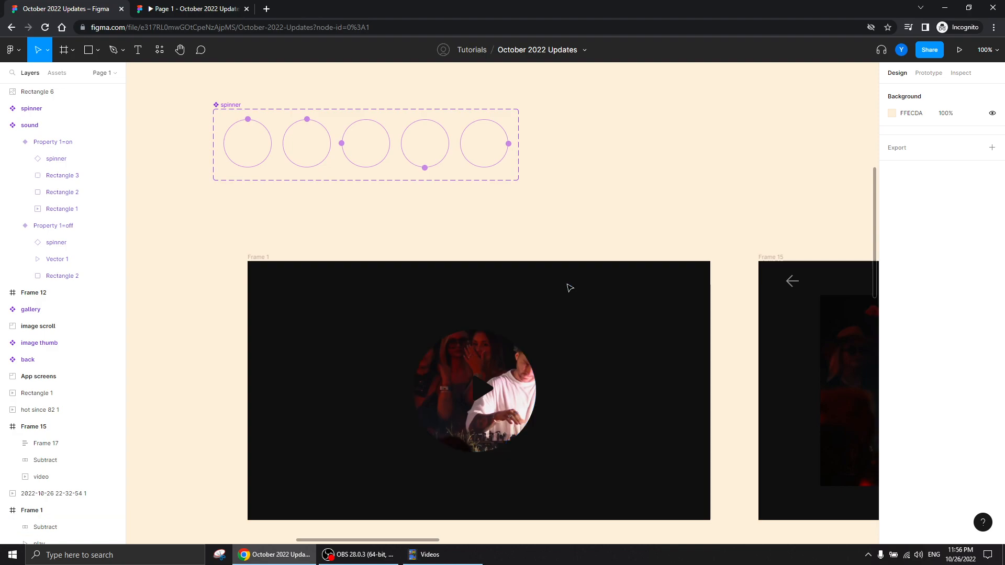
pyautogui.hscroll(6, 698, 265)
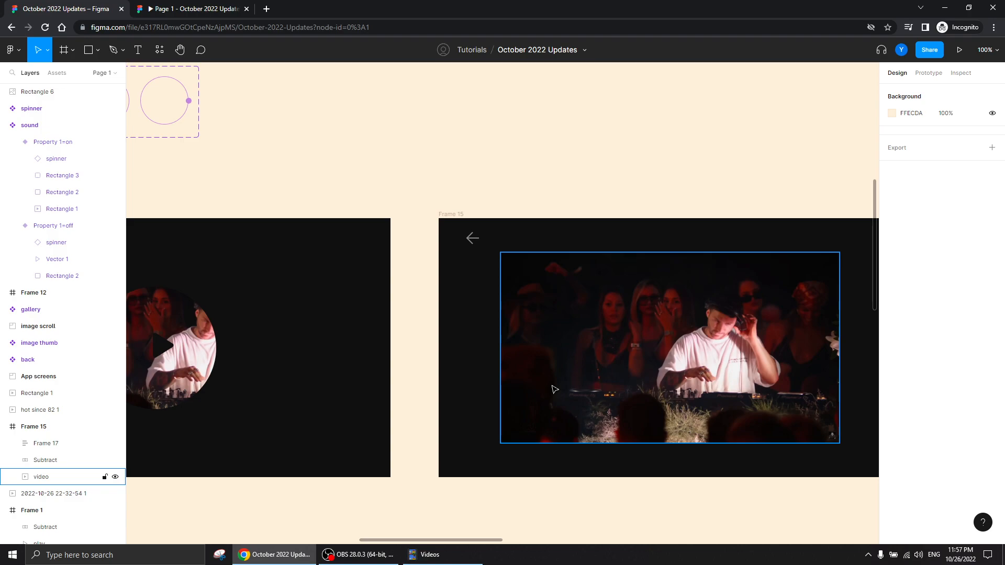
pyautogui.click(189, 8)
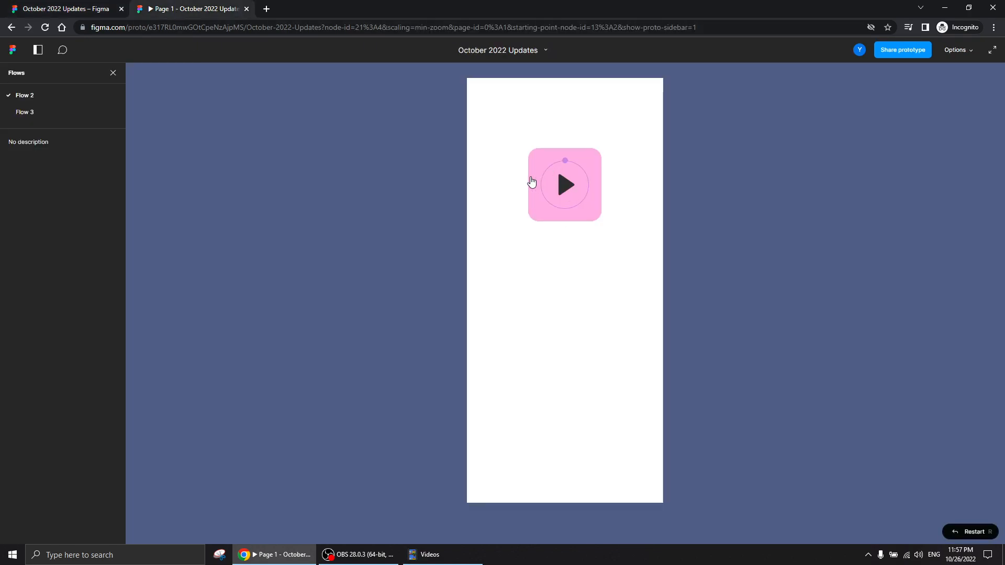
pyautogui.click(68, 9)
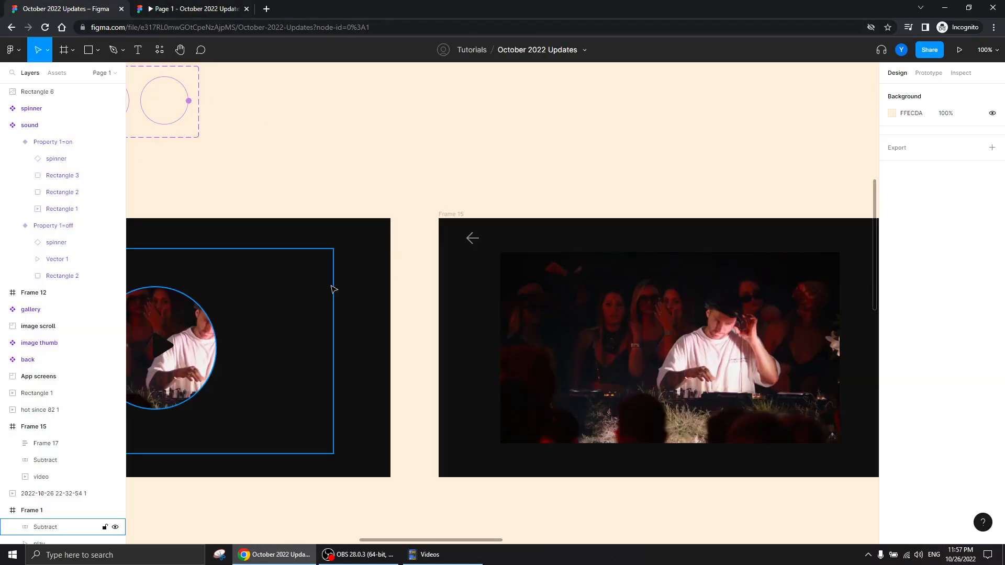
# Examine the image scroll and App screens sections beyond the video frames
pyautogui.moveTo(766, 160); pyautogui.dragTo(659, 157)
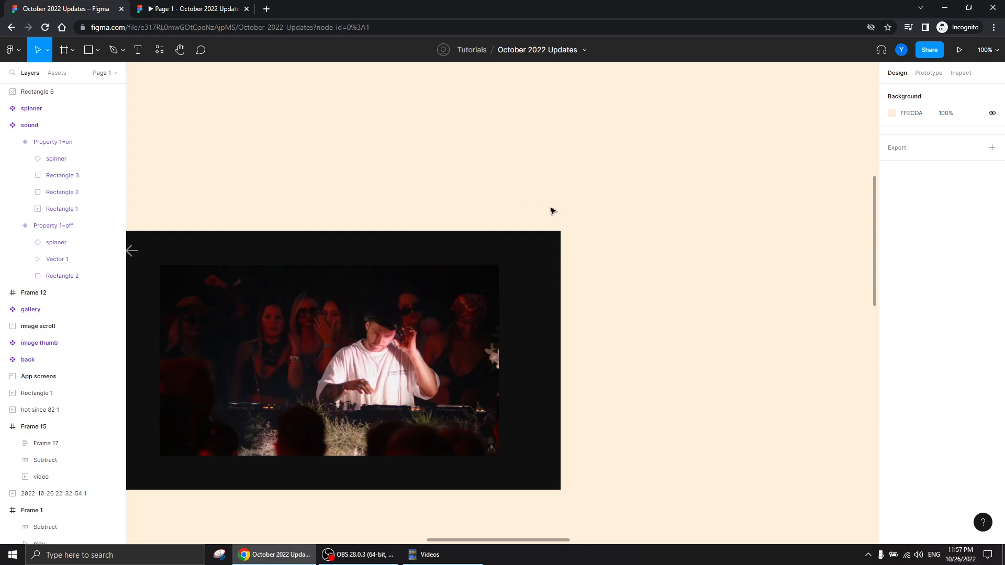
pyautogui.hotkey('ctrl', '-')
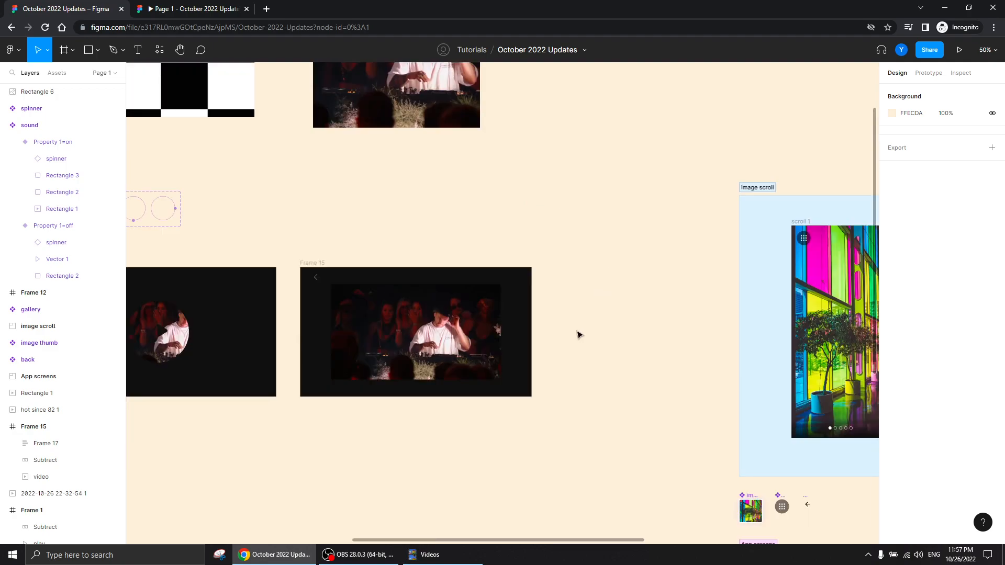
pyautogui.moveTo(652, 424); pyautogui.dragTo(103, 341)
pyautogui.hotkey('ctrl', '-')
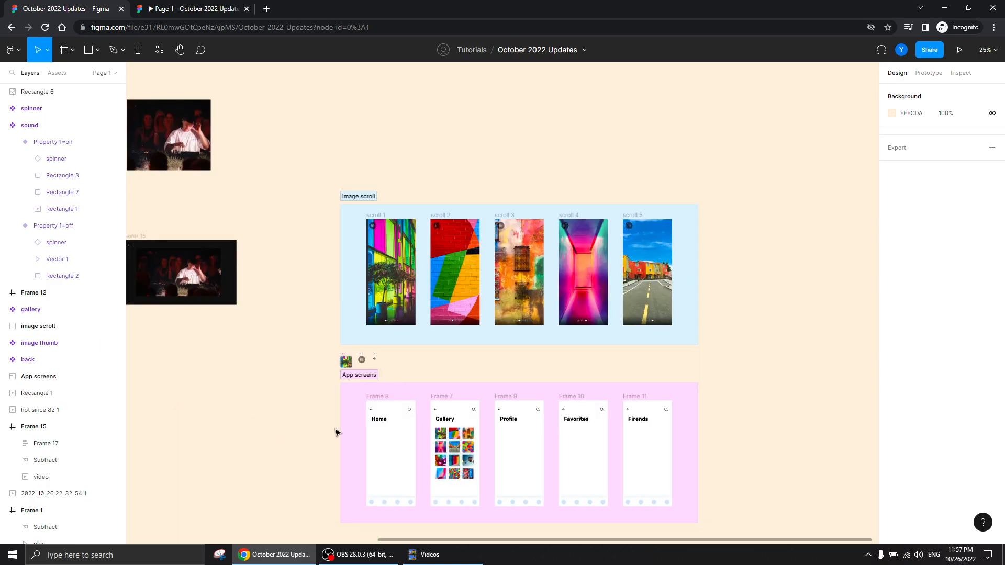
pyautogui.scroll(-3, 335, 432)
pyautogui.hscroll(1, 335, 433)
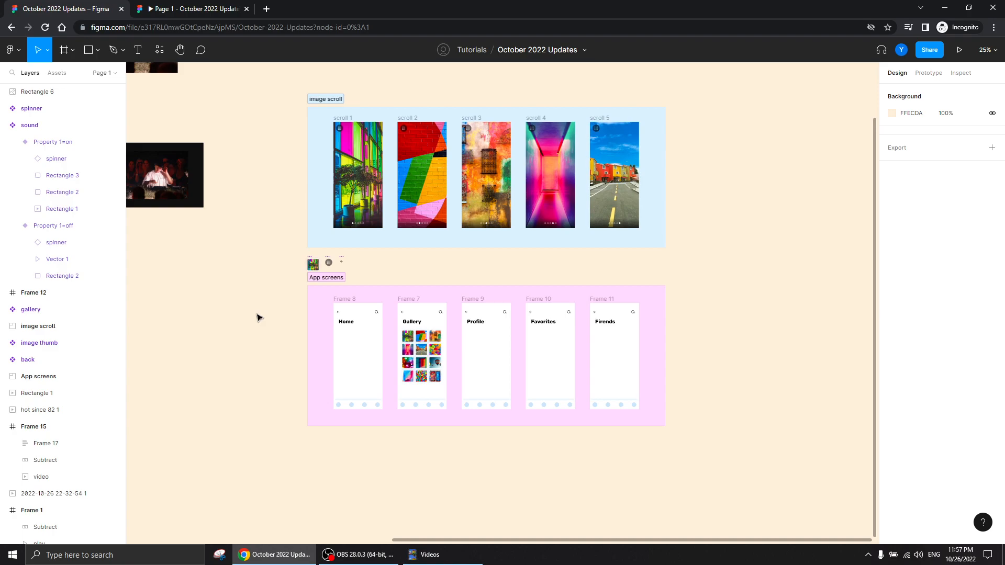
pyautogui.scroll(-4, 298, 431)
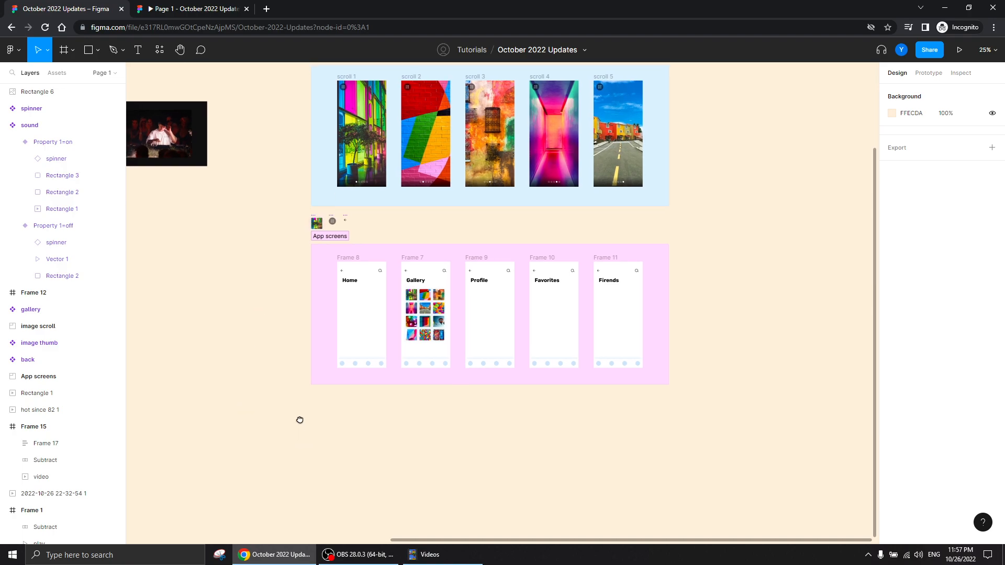
# Create an iPhone 13 mini frame on the empty canvas below the App screens section and name it screen 1
pyautogui.click(63, 50)
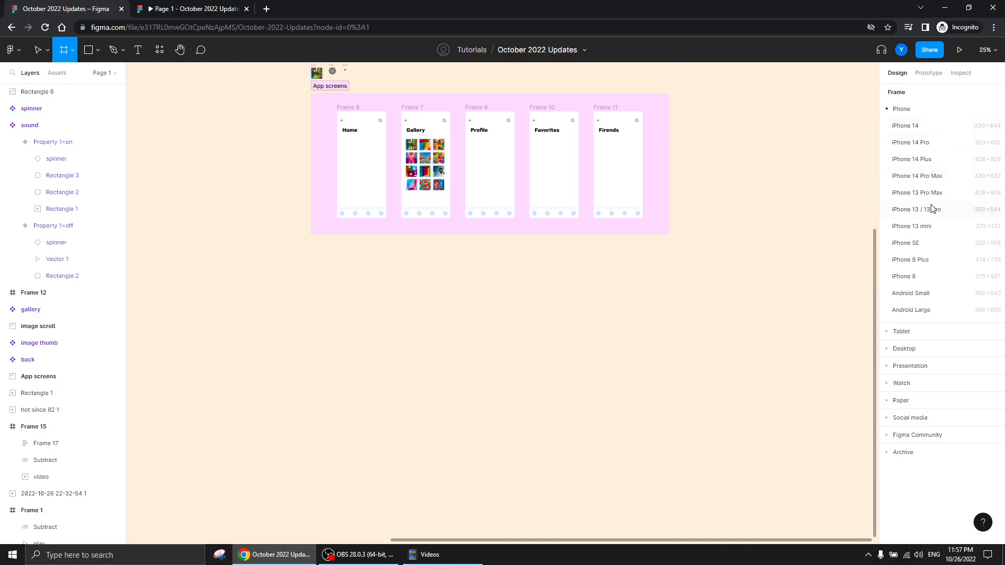
pyautogui.click(944, 231)
pyautogui.moveTo(498, 248); pyautogui.dragTo(356, 281)
pyautogui.doubleClick(43, 92)
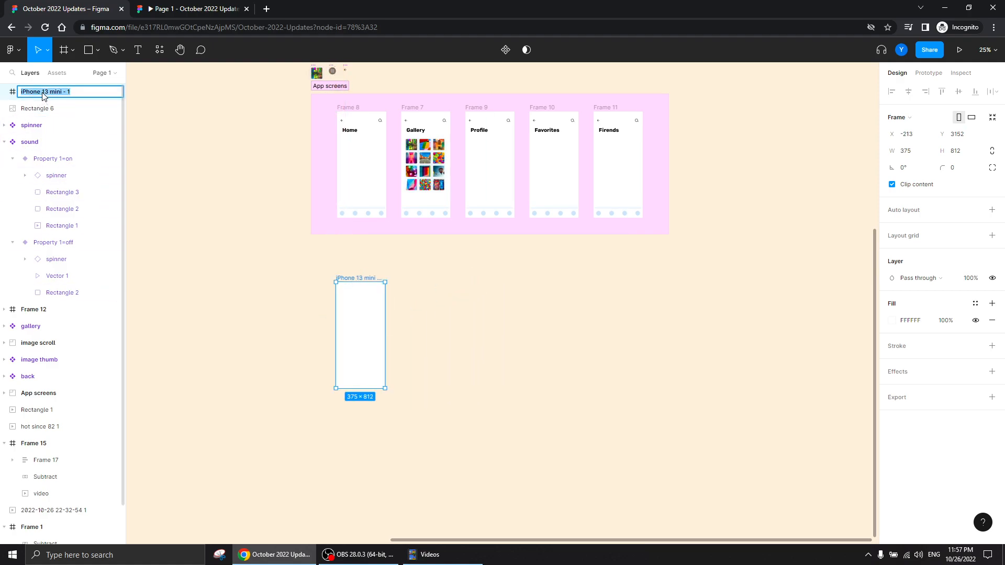
pyautogui.write('screen 1')
pyautogui.press('Return')
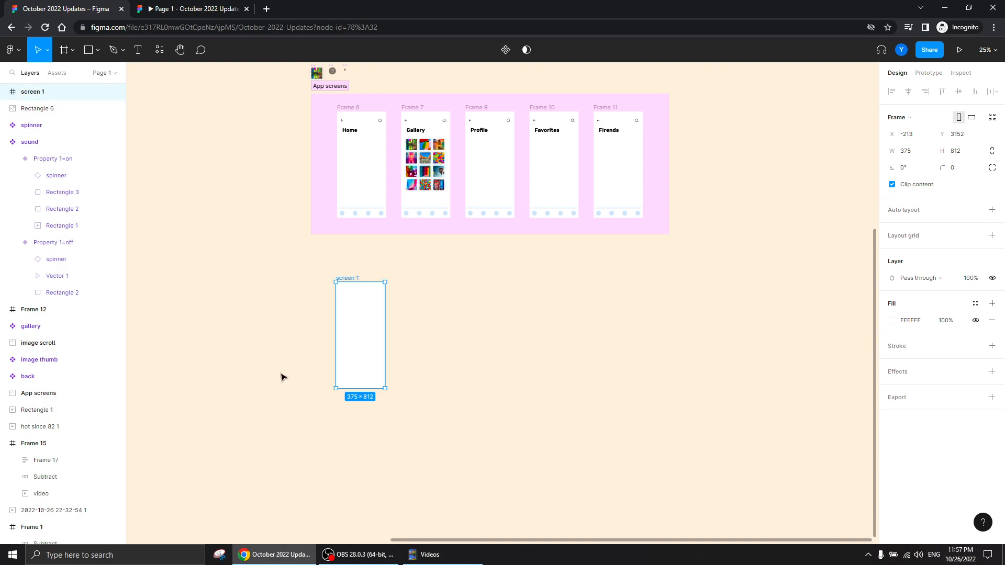
# Duplicate the screen 1 frame repeatedly to make a row of six screens
pyautogui.hotkey('ctrl', 'd')
pyautogui.hotkey('ctrl', 'd')
pyautogui.hotkey('ctrl', 'd')
pyautogui.hotkey('ctrl', 'd')
pyautogui.hotkey('ctrl', 'd')
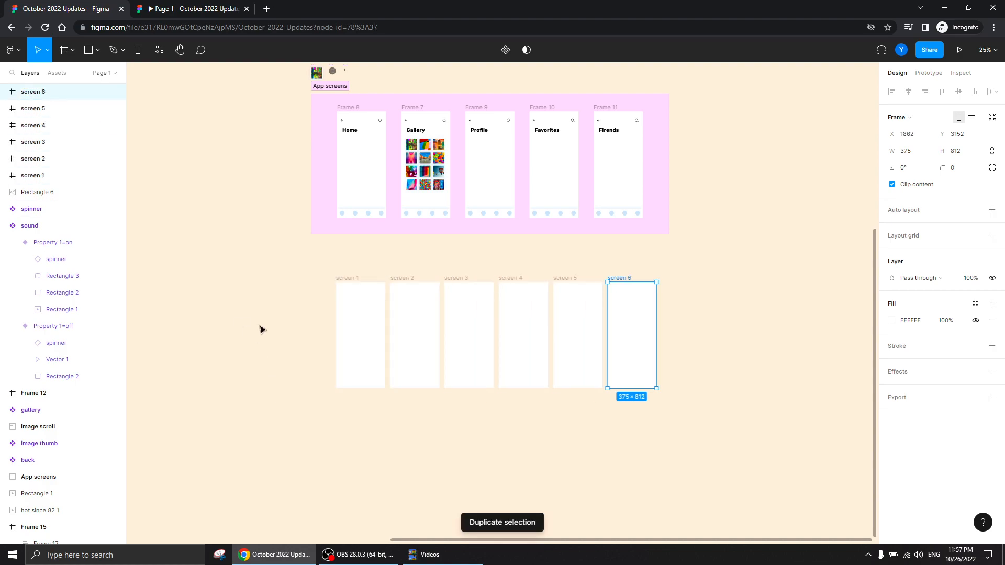
# Set the horizontal spacing between the six screen frames to 100
pyautogui.moveTo(713, 271); pyautogui.dragTo(299, 443)
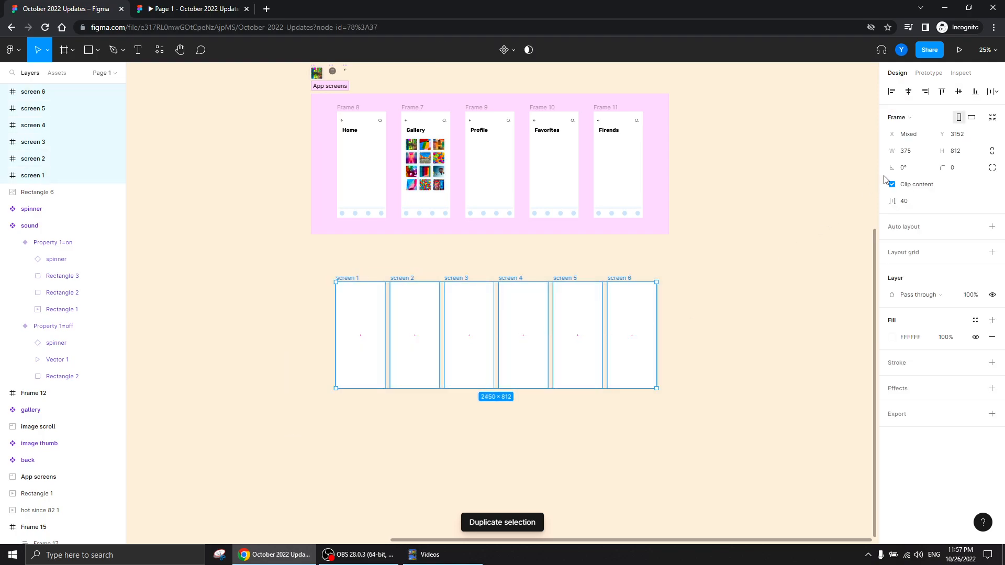
pyautogui.click(910, 202)
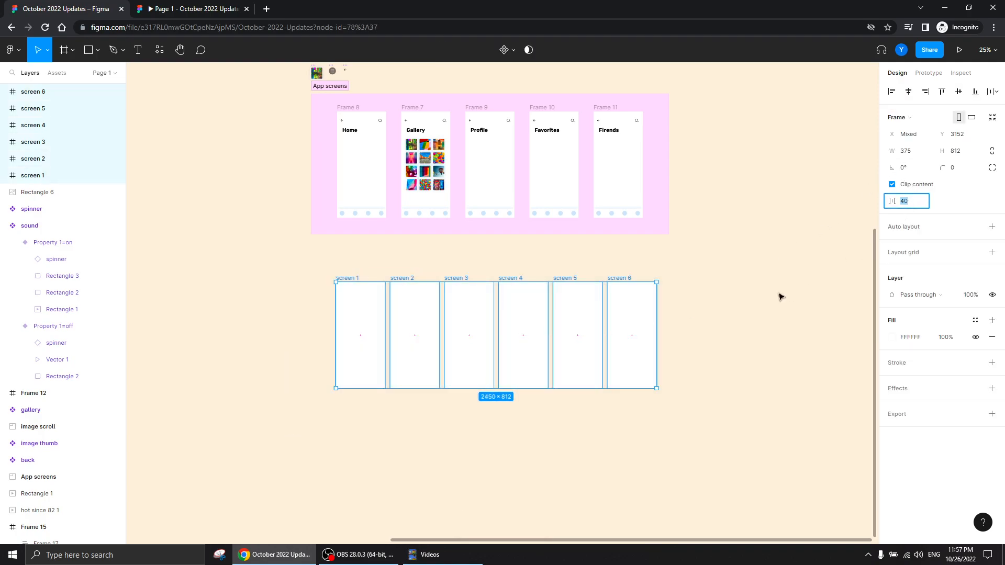
pyautogui.press('Return')
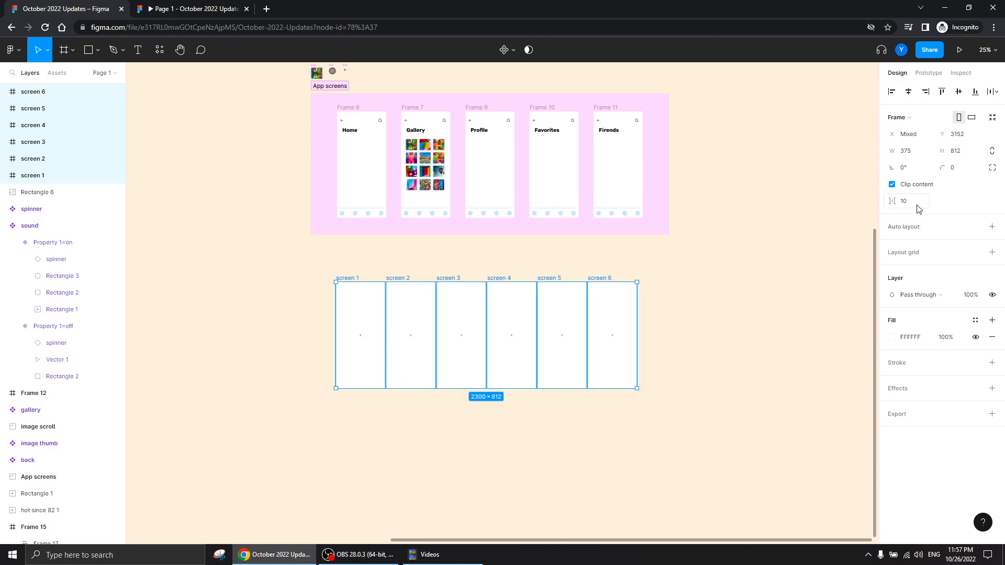
pyautogui.write('1')
pyautogui.press('Return')
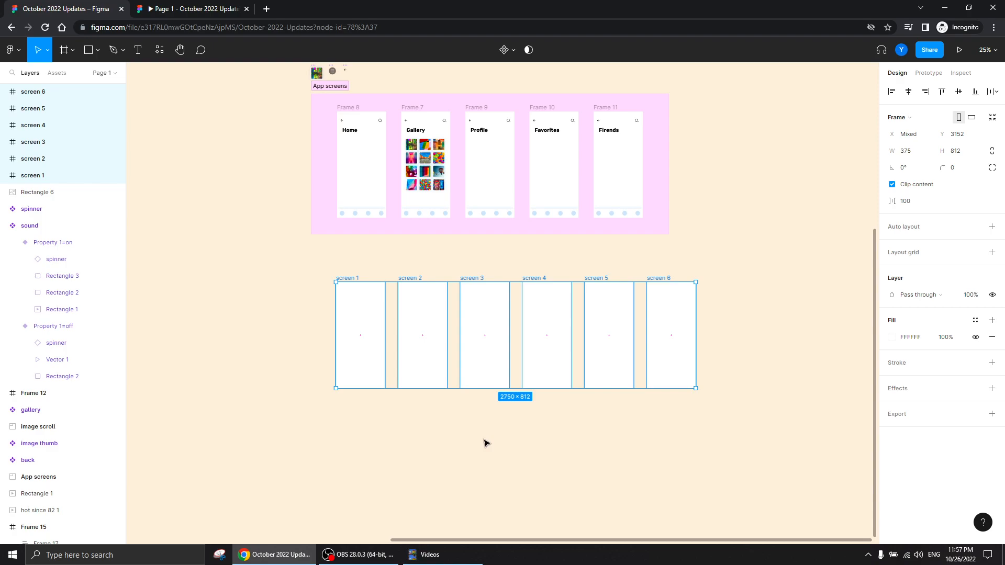
pyautogui.click(423, 438)
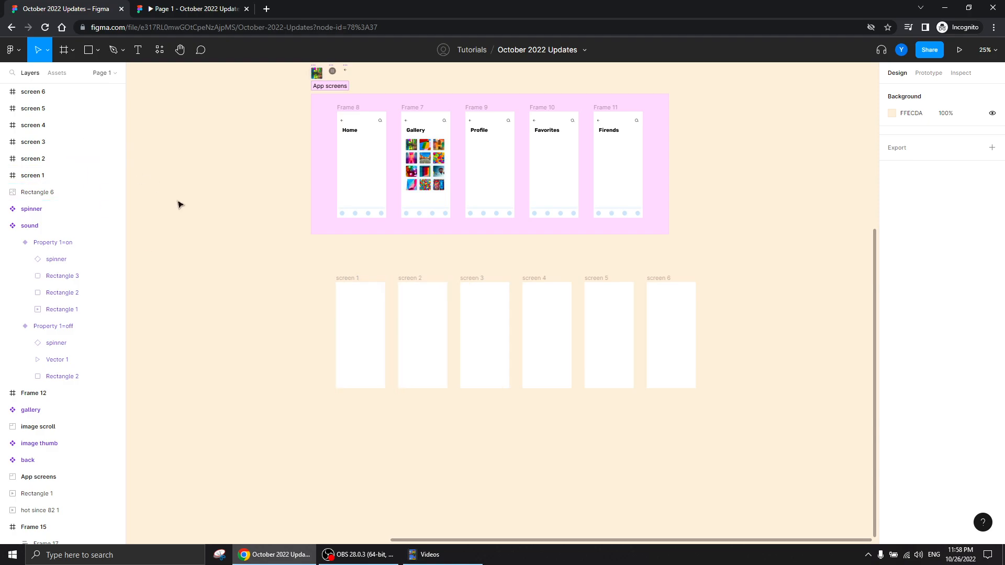
# Duplicate the row of six screens straight down to Y 4544 as a second row
pyautogui.moveTo(308, 266); pyautogui.dragTo(808, 397)
pyautogui.moveTo(350, 280); pyautogui.dragTo(350, 461)
pyautogui.scroll(-3, 200, 253)
pyautogui.hscroll(1, 198, 267)
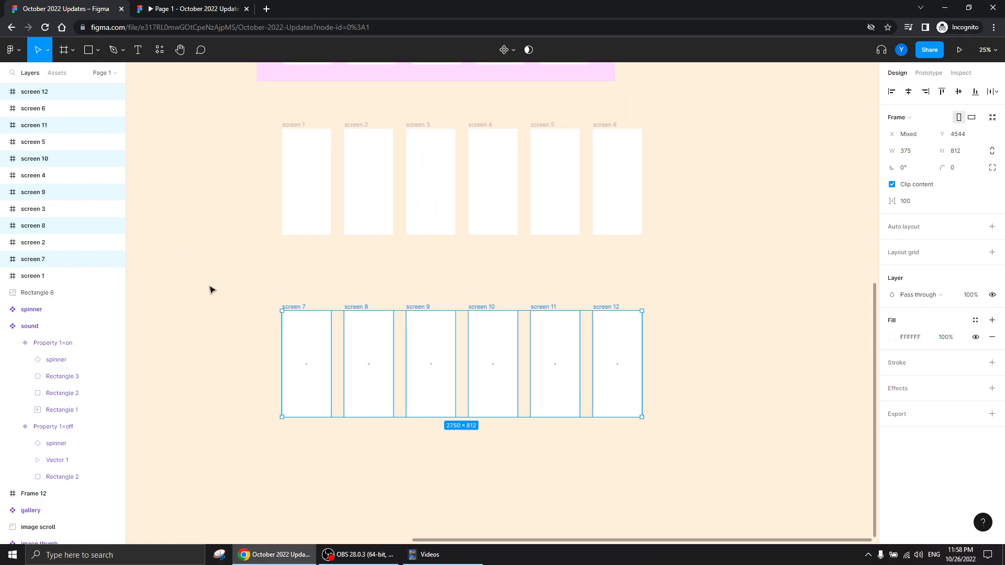
pyautogui.click(590, 298)
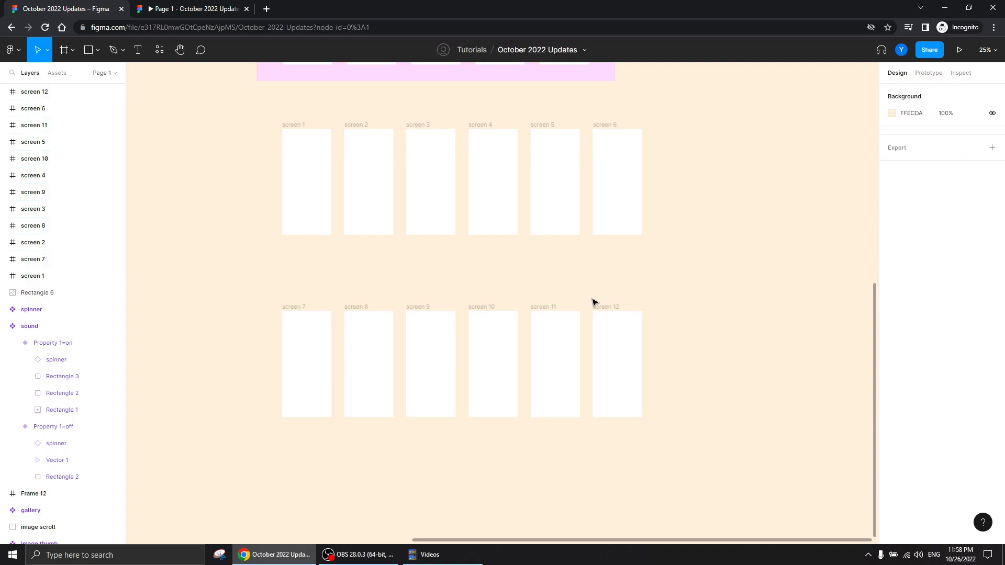
# Delete the screen 11 and screen 12 frames from the second row
pyautogui.click(605, 309)
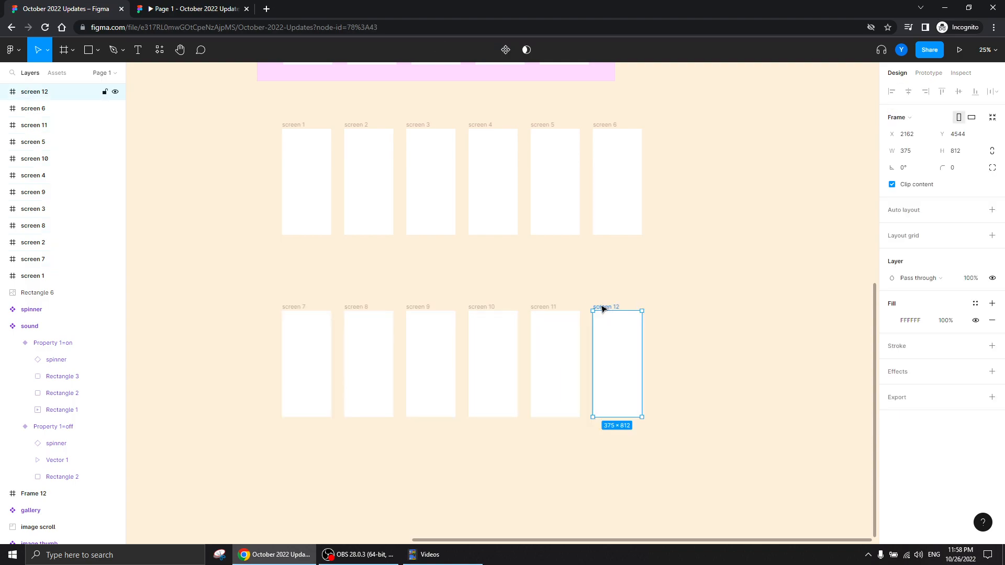
pyautogui.click(546, 308)
pyautogui.press('Delete')
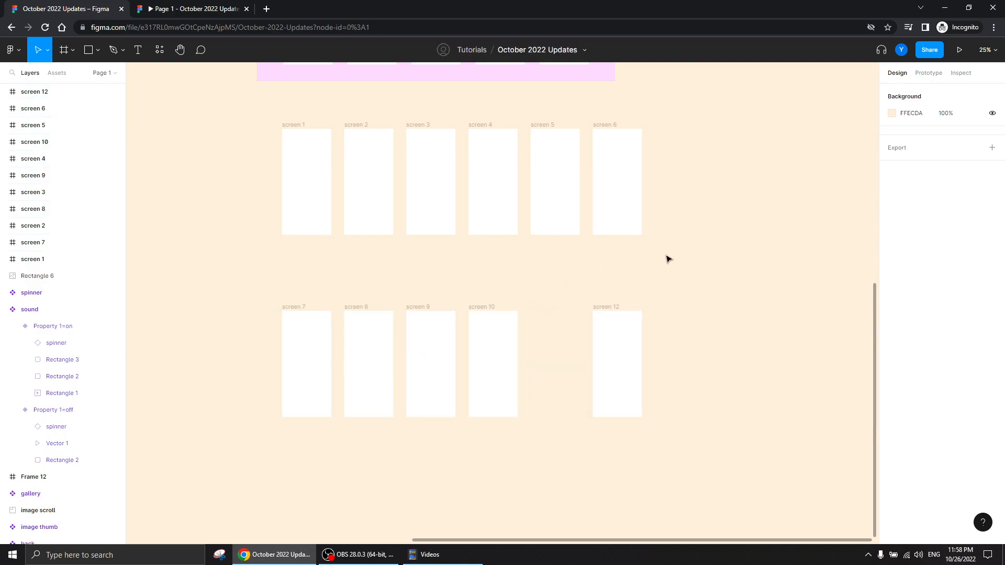
pyautogui.click(611, 307)
pyautogui.press('Delete')
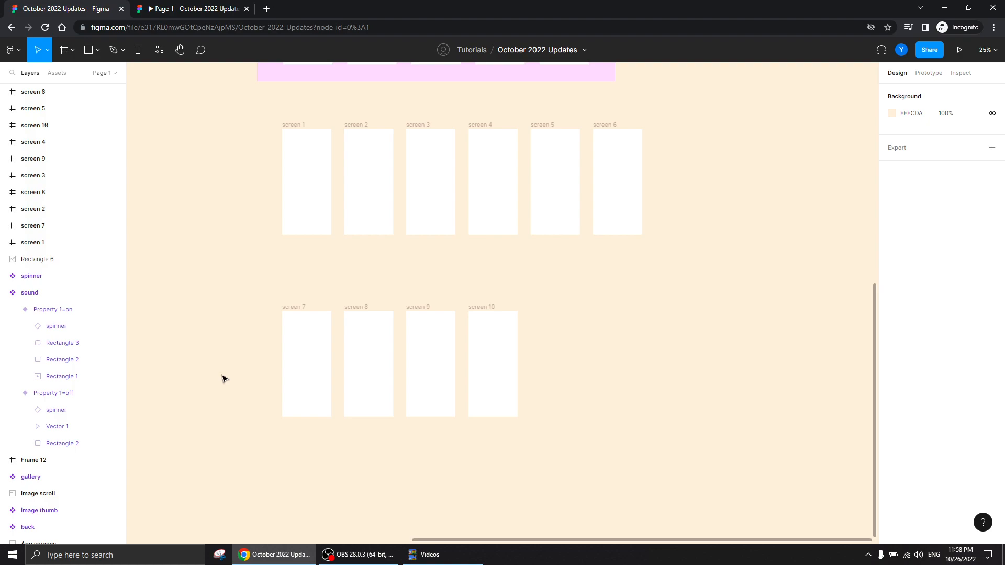
# Draw a section about 3272 × 1216 around screens 1 to 6
pyautogui.scroll(4, 223, 267)
pyautogui.hscroll(-1, 222, 267)
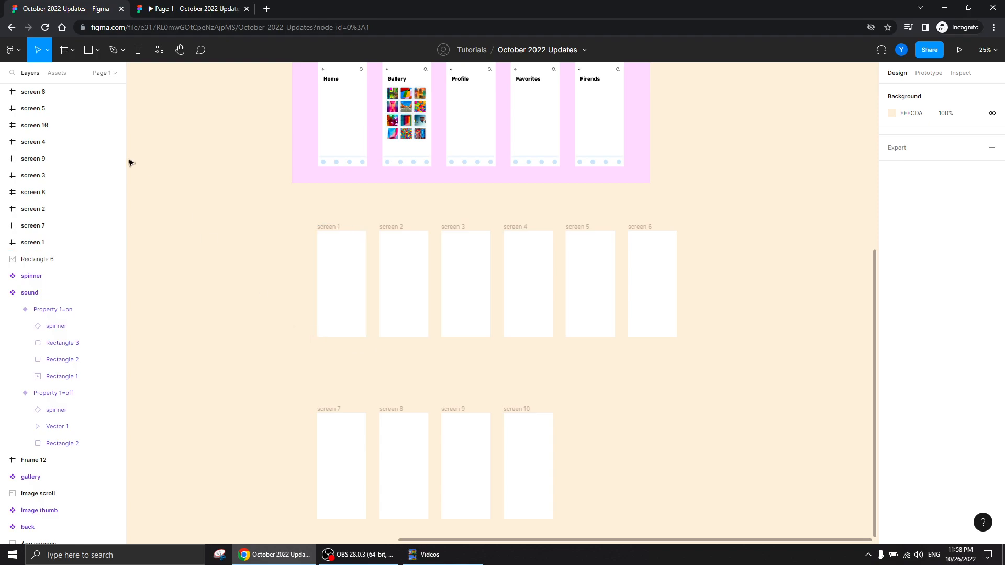
pyautogui.click(73, 50)
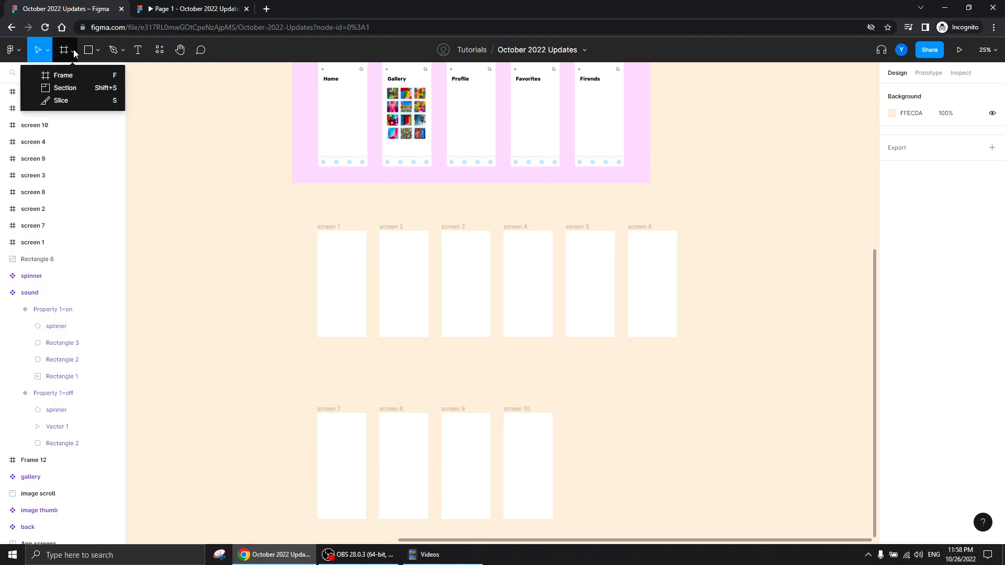
pyautogui.click(68, 88)
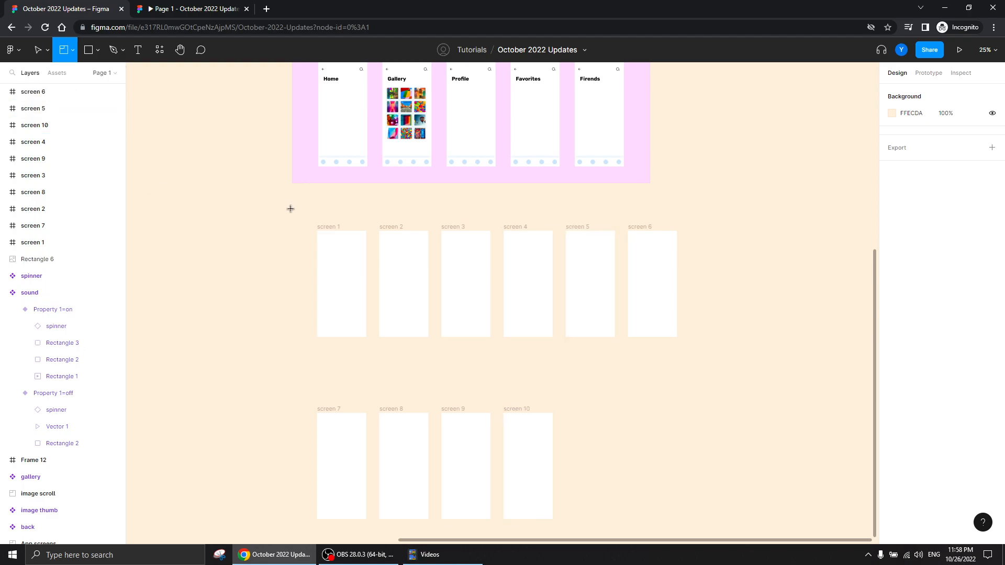
pyautogui.moveTo(286, 208); pyautogui.dragTo(714, 367)
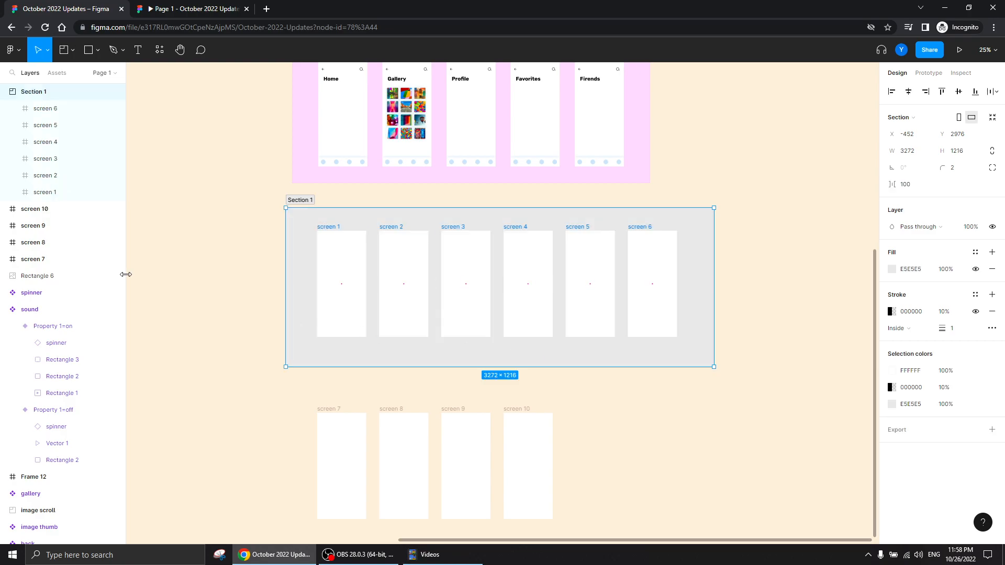
# Change the new section's fill to light green CBE2B8
pyautogui.click(891, 270)
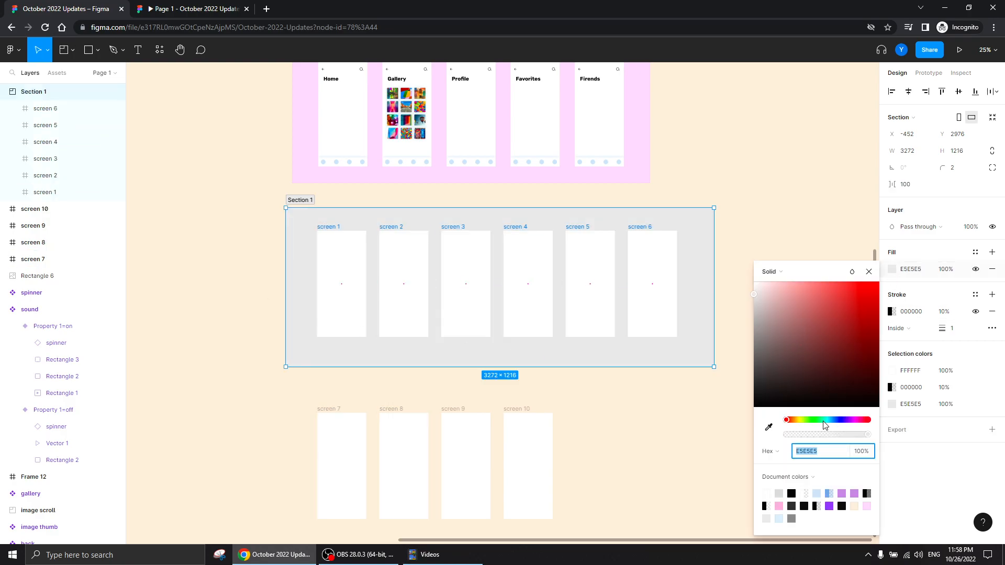
pyautogui.click(808, 420)
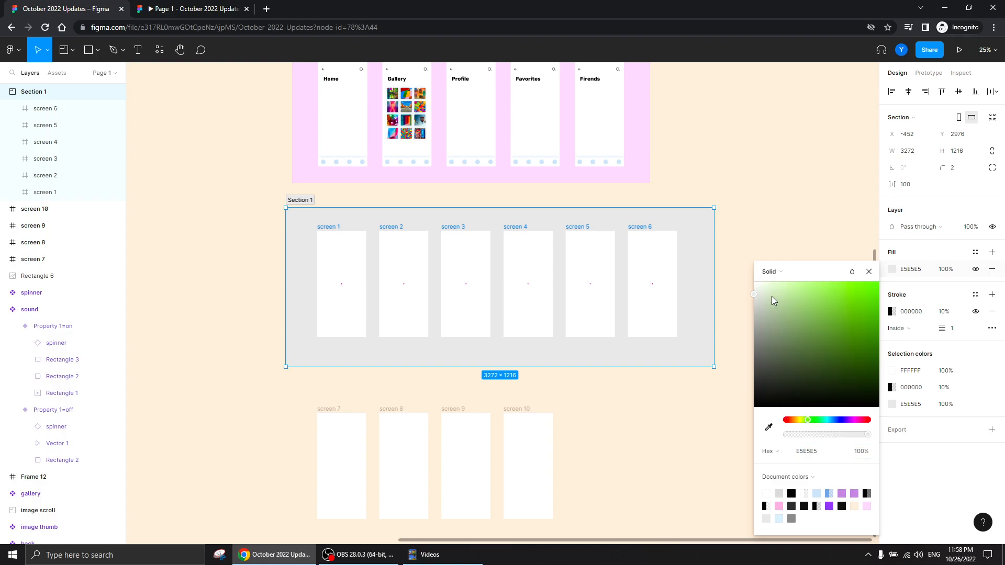
pyautogui.moveTo(756, 296); pyautogui.dragTo(777, 297)
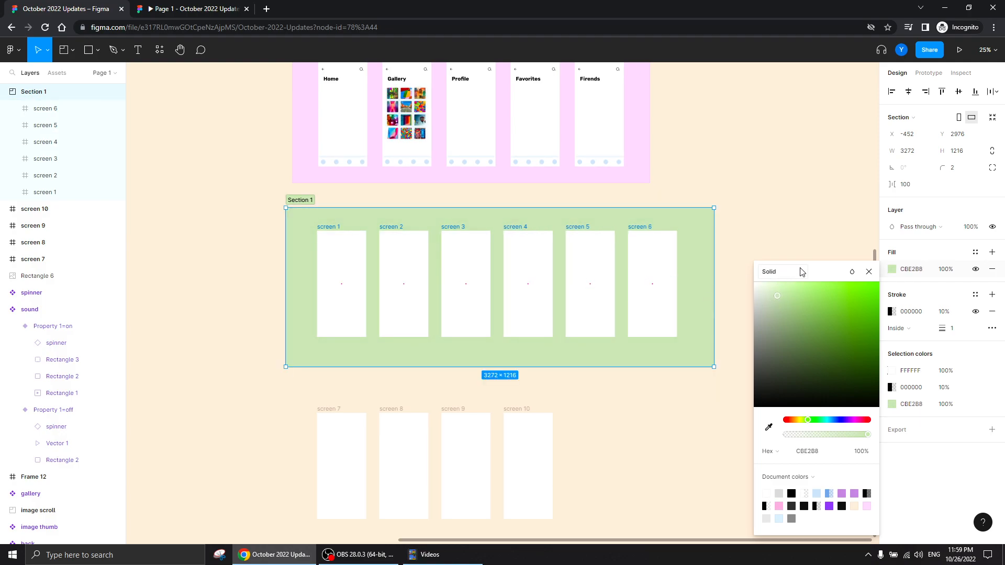
pyautogui.click(869, 273)
# Rename the green section as Onboarding
pyautogui.moveTo(216, 225); pyautogui.dragTo(317, 300)
pyautogui.doubleClick(395, 277)
pyautogui.write('Onboardin')
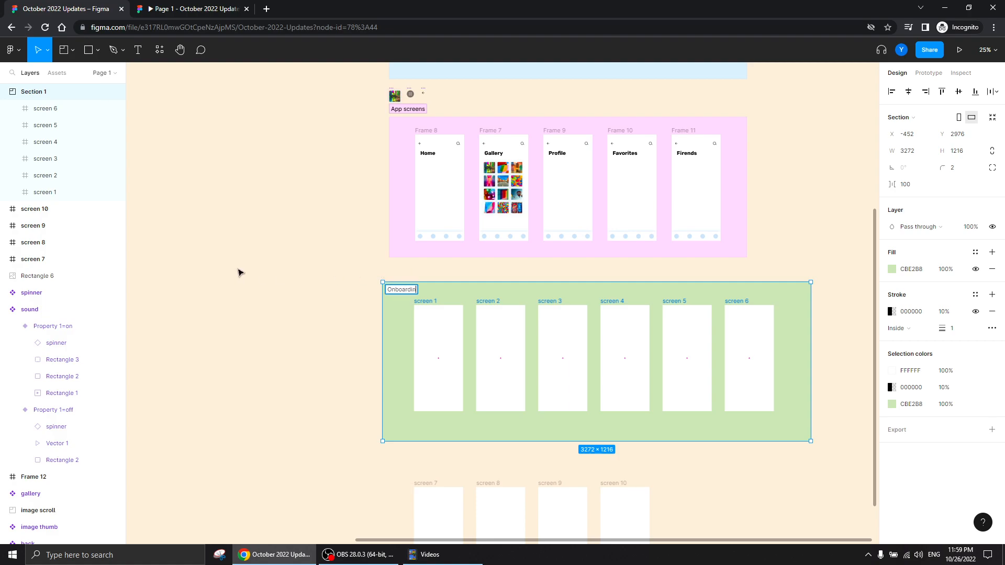
pyautogui.write('g')
pyautogui.press('Return')
pyautogui.click(272, 274)
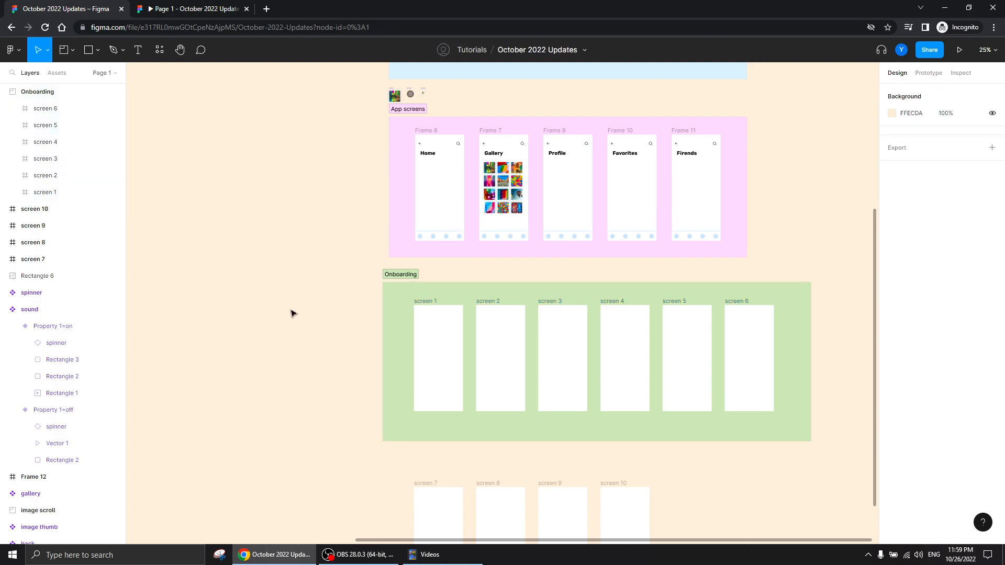
# Move the Onboarding section with its screens slightly to X -404, Y 3032
pyautogui.moveTo(291, 313); pyautogui.dragTo(237, 209)
pyautogui.click(331, 172)
pyautogui.moveTo(332, 173)
pyautogui.mouseDown()
pyautogui.moveTo(352, 203)
pyautogui.moveTo(333, 187)
pyautogui.moveTo(340, 179)
pyautogui.mouseUp()
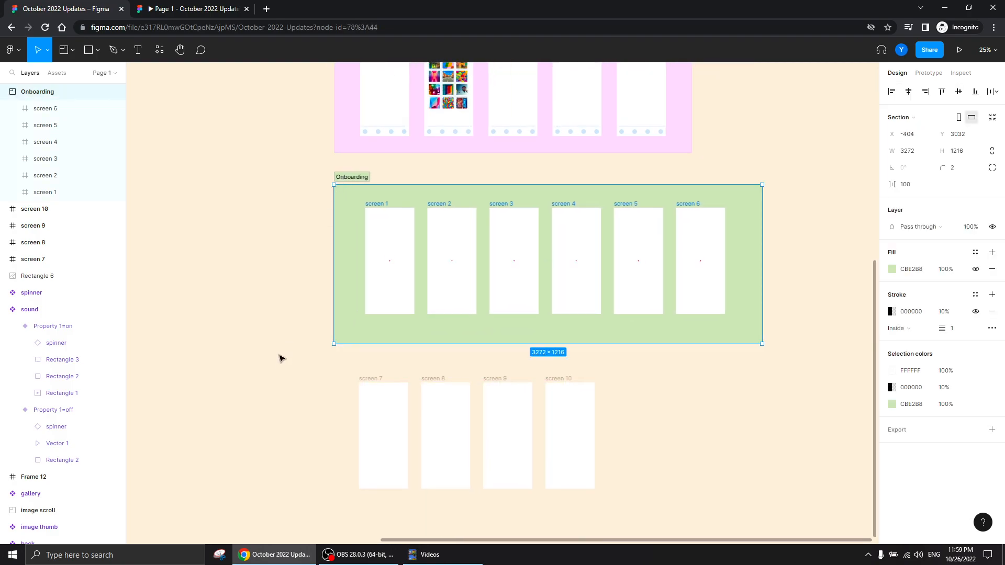
# Draw a section about 3244 × 1196 around screens 7 to 10 and name it Login
pyautogui.moveTo(279, 361); pyautogui.dragTo(269, 250)
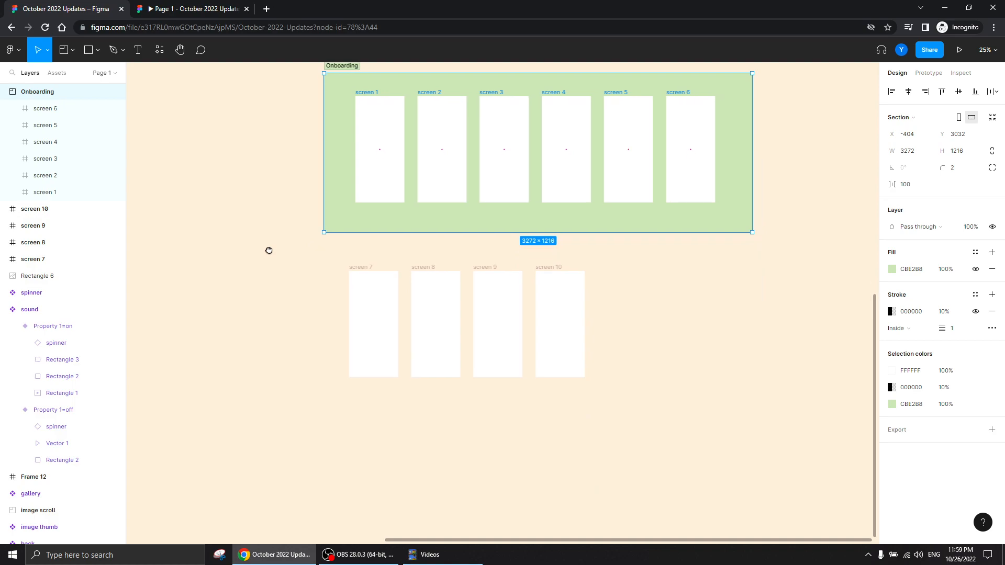
pyautogui.click(65, 52)
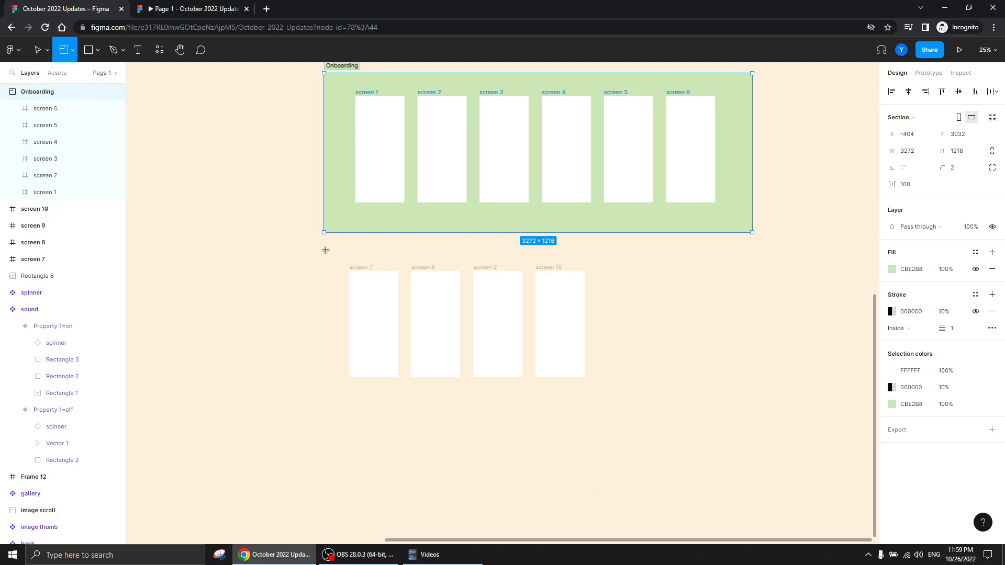
pyautogui.moveTo(324, 249); pyautogui.dragTo(748, 405)
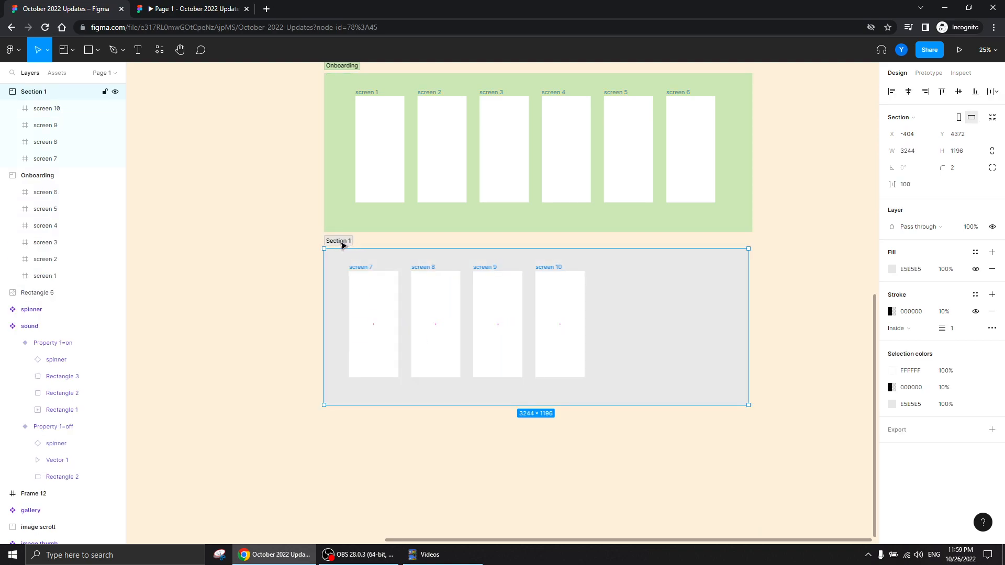
pyautogui.write('Login')
pyautogui.press('Return')
# Change the Login section's fill to light blue CCDDFF
pyautogui.click(891, 269)
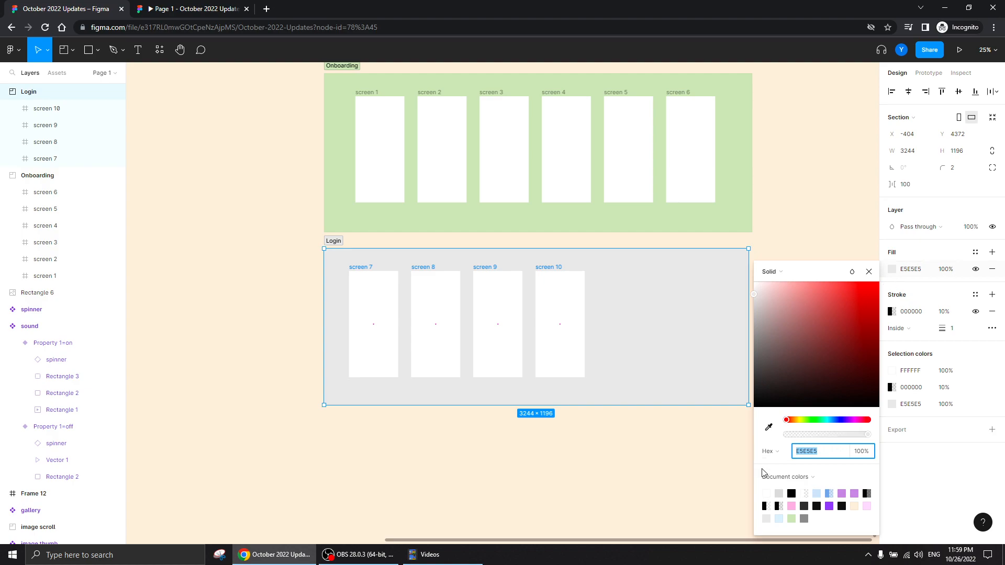
pyautogui.click(835, 419)
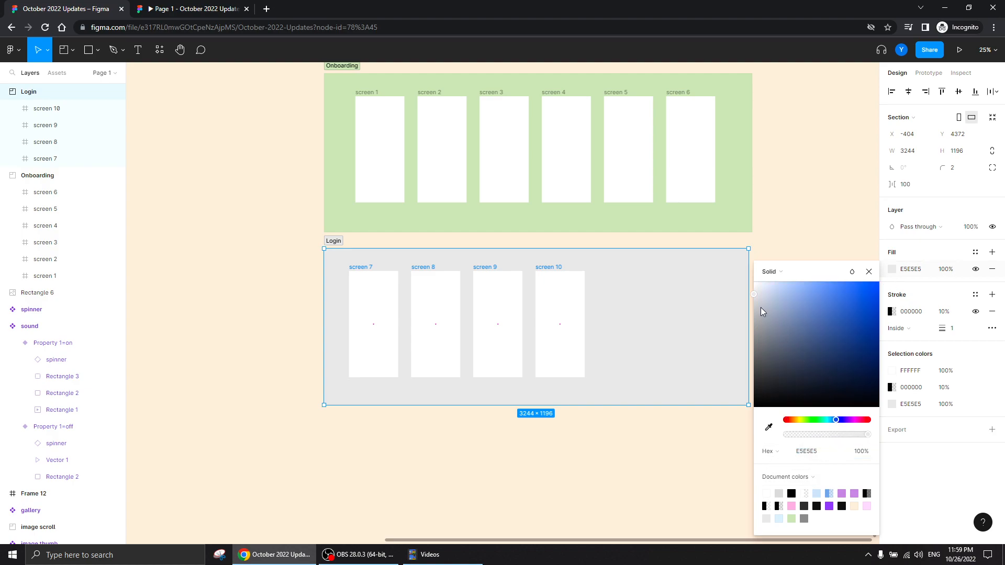
pyautogui.moveTo(755, 294); pyautogui.dragTo(780, 262)
pyautogui.click(868, 272)
pyautogui.click(195, 261)
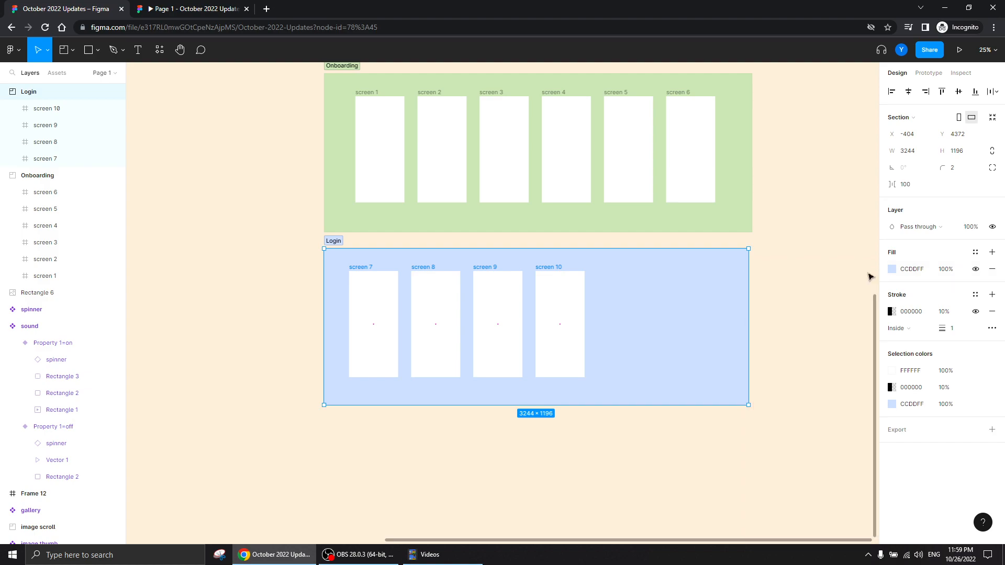
# Collapse all layers in the layer list, and expand and re-collapse the Login section to show its screens
pyautogui.moveTo(241, 306); pyautogui.dragTo(319, 357)
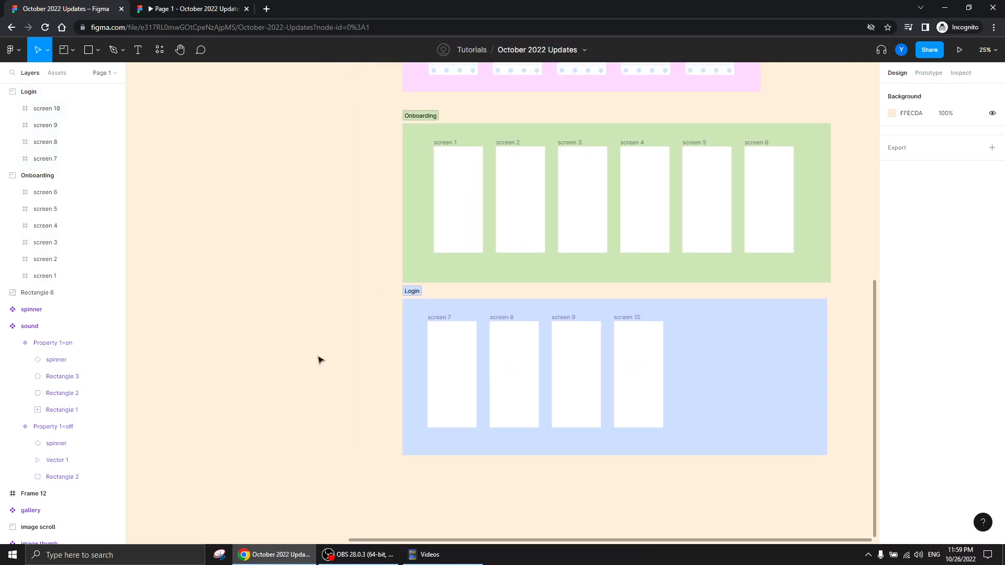
pyautogui.moveTo(337, 314); pyautogui.dragTo(252, 343)
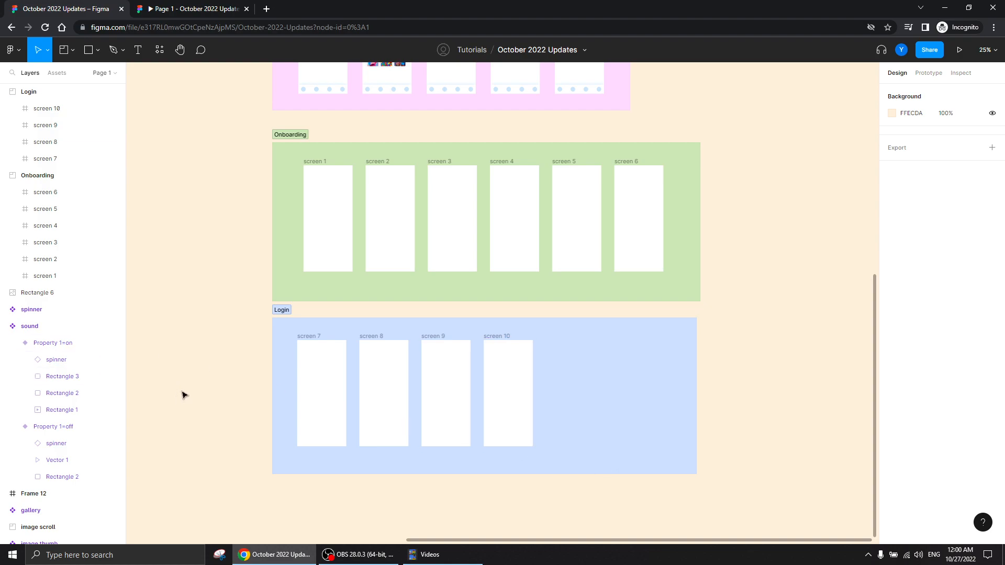
pyautogui.hotkey('alt', 'l')
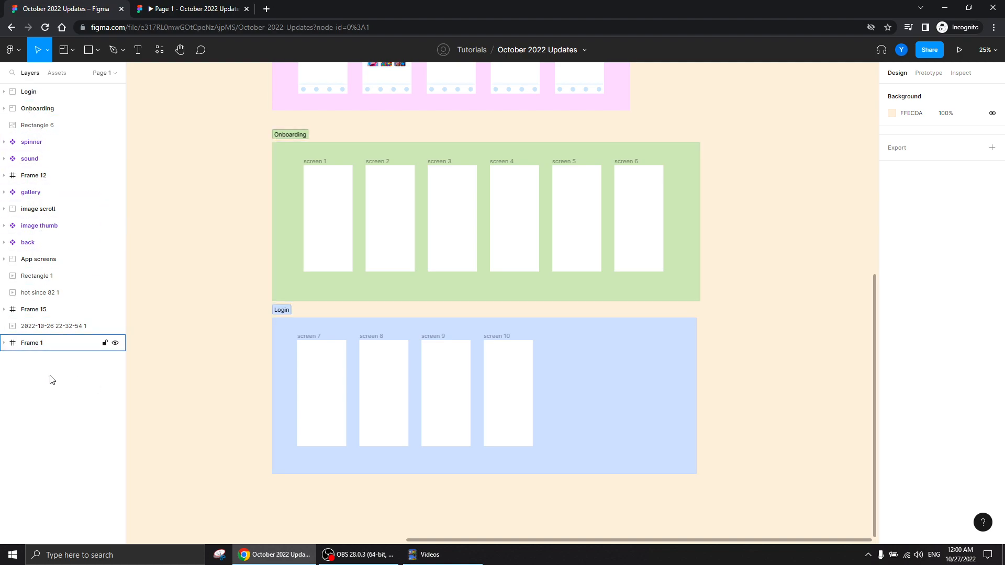
pyautogui.click(30, 96)
pyautogui.click(4, 92)
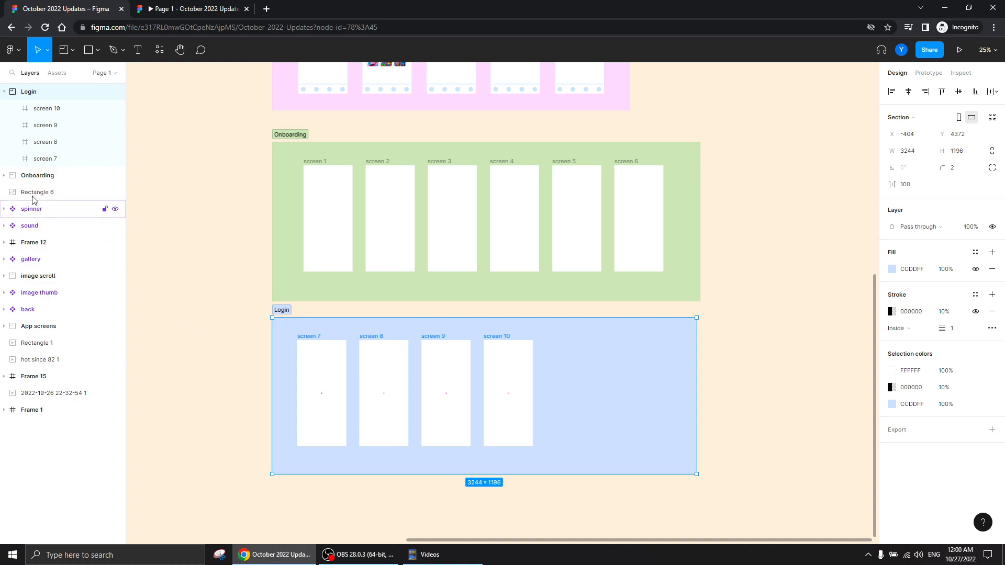
pyautogui.click(5, 93)
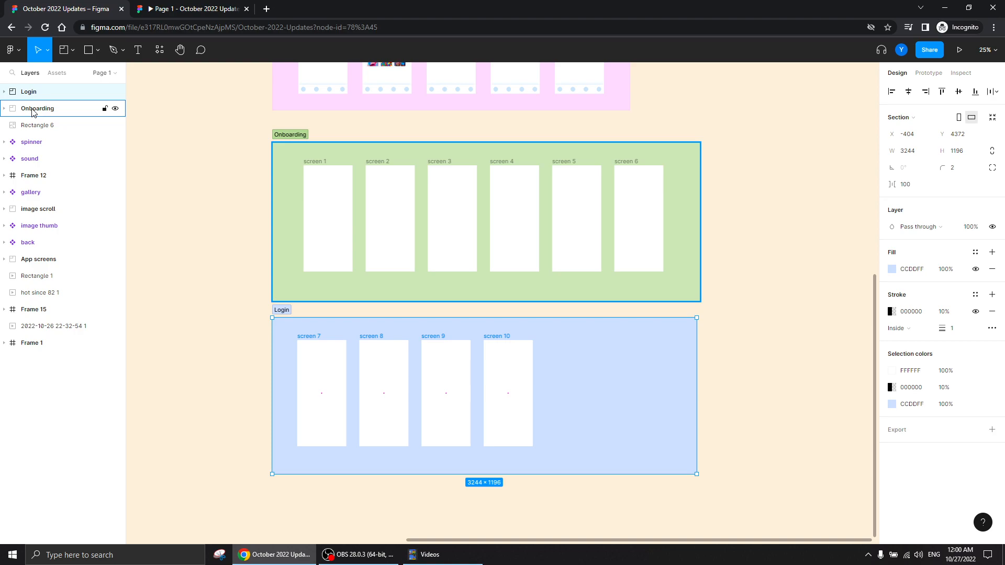
# Duplicate the Login section with its four screens directly below the original, at X -404, Y 5844
pyautogui.click(33, 110)
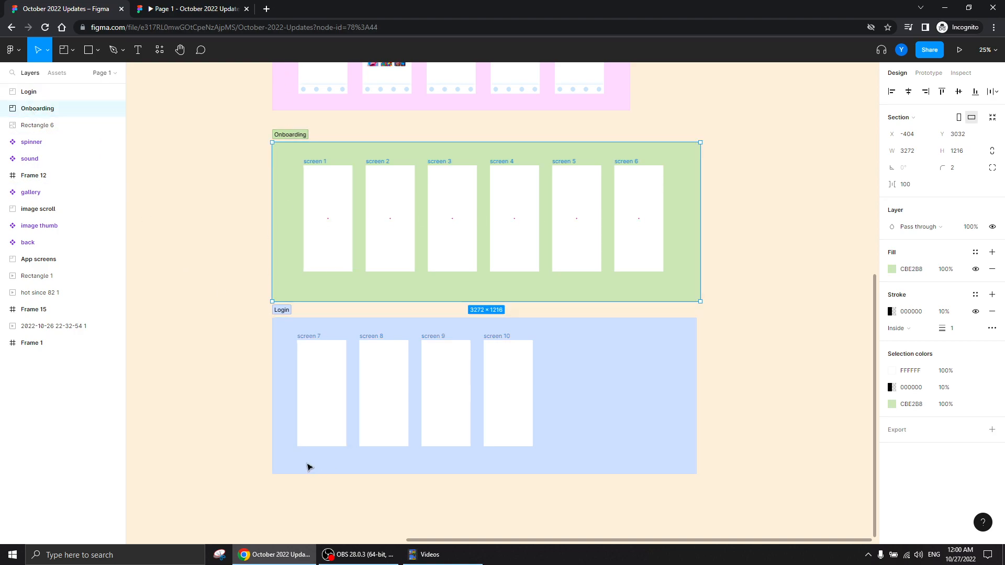
pyautogui.scroll(-3, 220, 366)
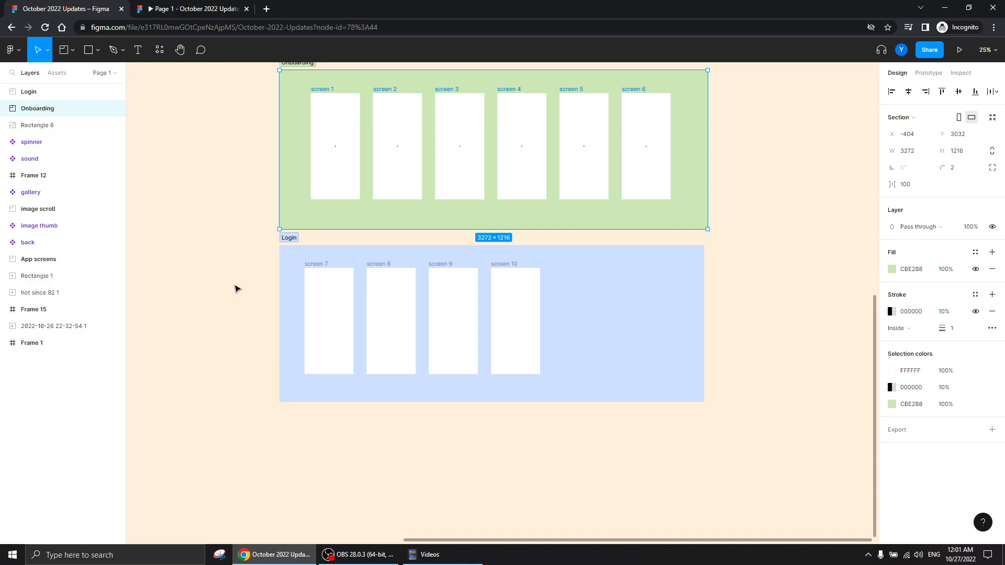
pyautogui.click(237, 289)
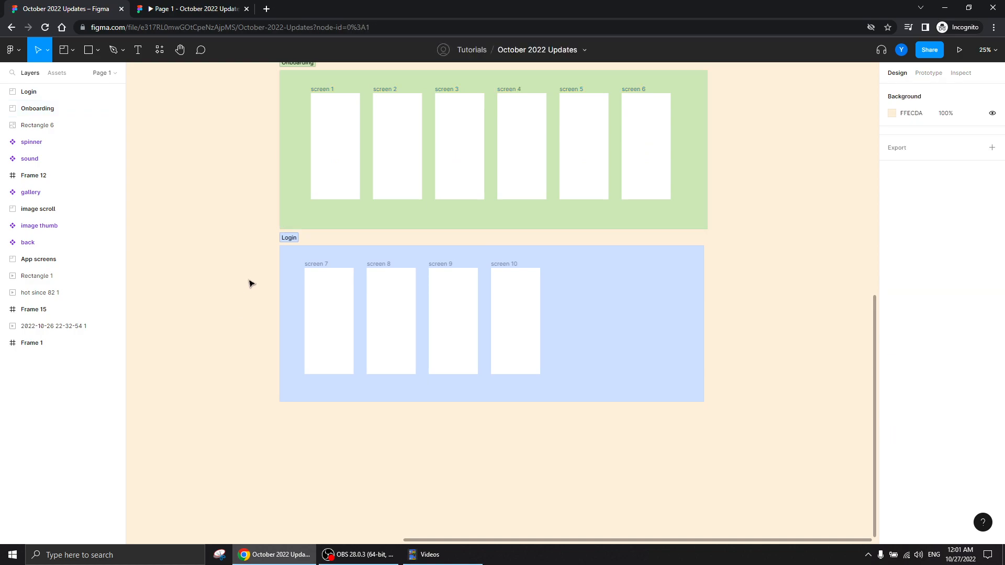
pyautogui.moveTo(291, 240); pyautogui.dragTo(366, 470)
pyautogui.scroll(-4, 242, 238)
pyautogui.hotkey('ctrl', '+')
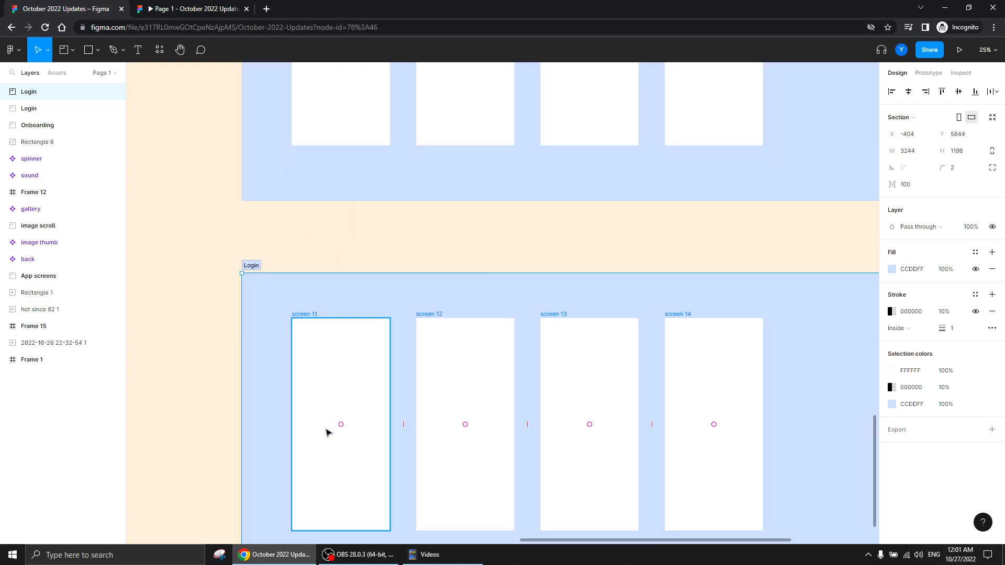
# Draw a section about 676 × 374 over screens 11 and 12 and try moving it around inside the copied Login section
pyautogui.click(317, 353)
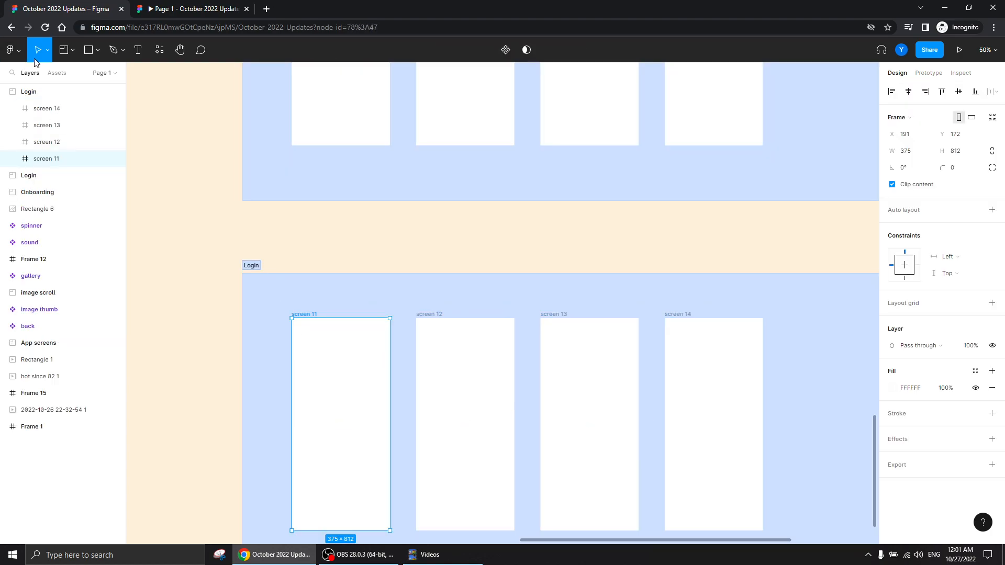
pyautogui.click(64, 50)
pyautogui.moveTo(309, 352)
pyautogui.mouseDown()
pyautogui.moveTo(407, 431)
pyautogui.moveTo(486, 450)
pyautogui.mouseUp()
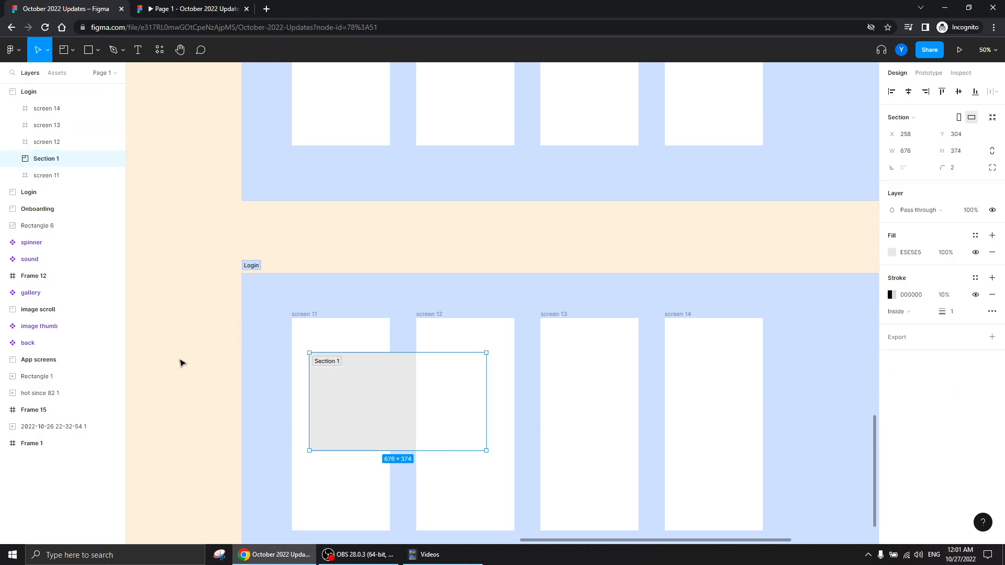
pyautogui.moveTo(375, 418); pyautogui.dragTo(296, 408)
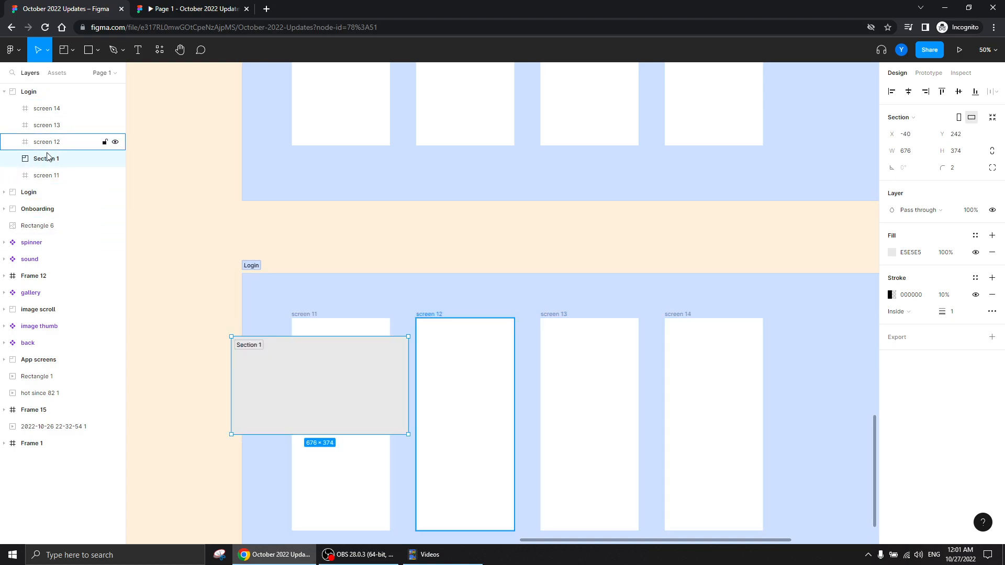
pyautogui.moveTo(309, 393); pyautogui.dragTo(406, 362)
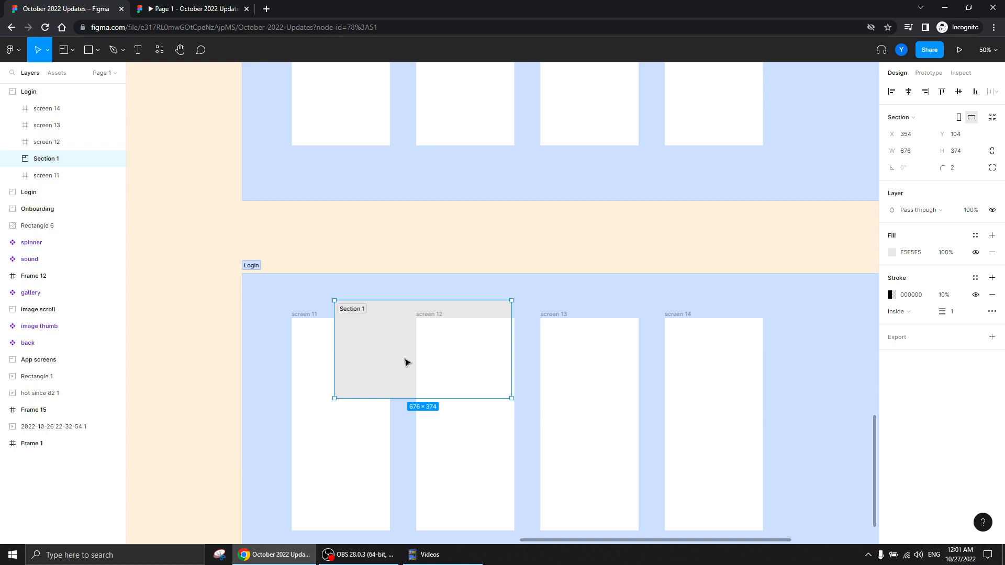
pyautogui.moveTo(375, 363); pyautogui.dragTo(296, 349)
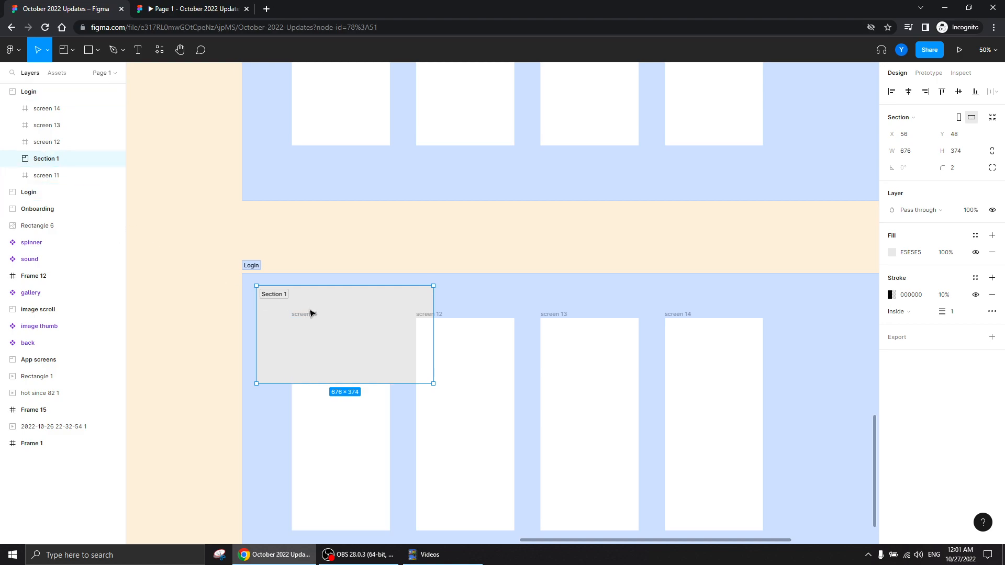
# Delete the section nested in the Login copy, and delete both Login sections with all their screens
pyautogui.press('Delete')
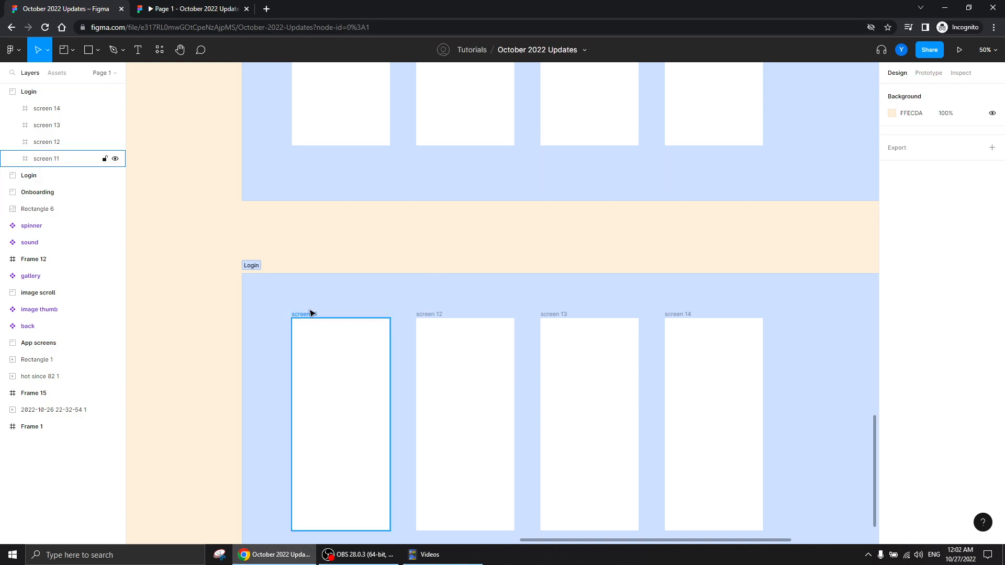
pyautogui.press('-')
pyautogui.moveTo(816, 90); pyautogui.dragTo(315, 467)
pyautogui.press('Delete')
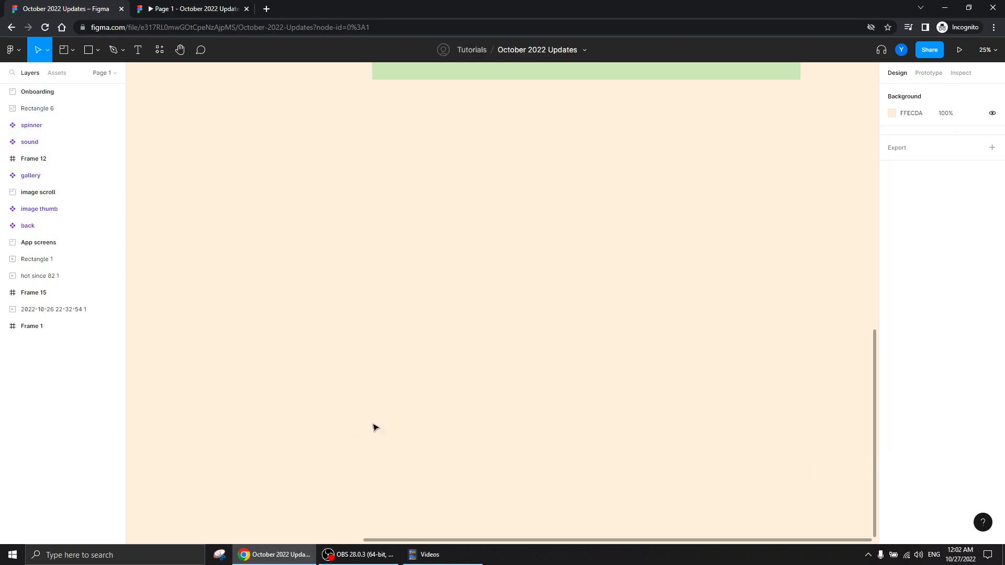
# Select the Onboarding section and look over the App screens and image scroll sections above it
pyautogui.scroll(7, 410, 469)
pyautogui.scroll(3, 353, 381)
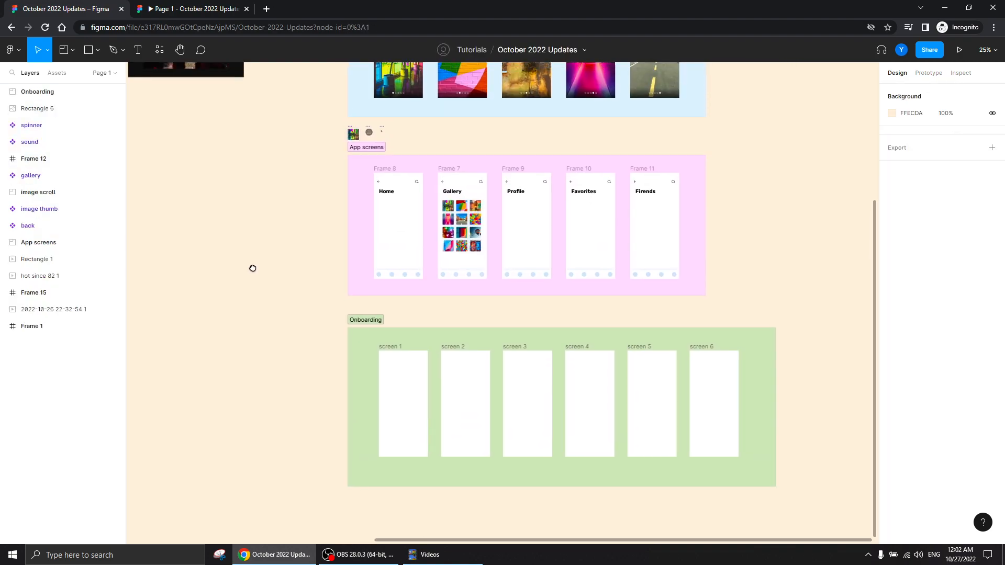
pyautogui.scroll(-1, 278, 348)
pyautogui.click(362, 347)
pyautogui.click(363, 347)
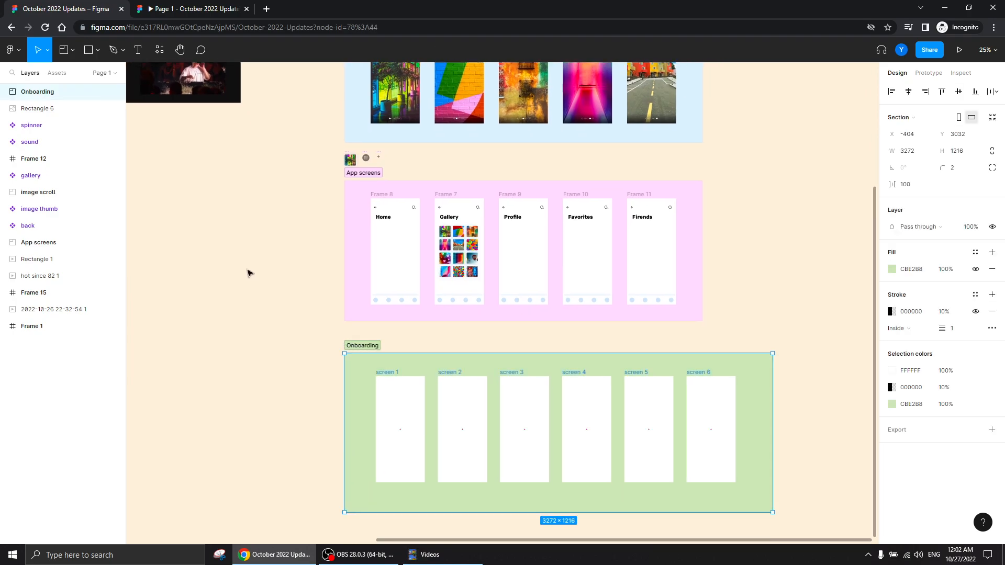
pyautogui.moveTo(273, 226); pyautogui.dragTo(305, 404)
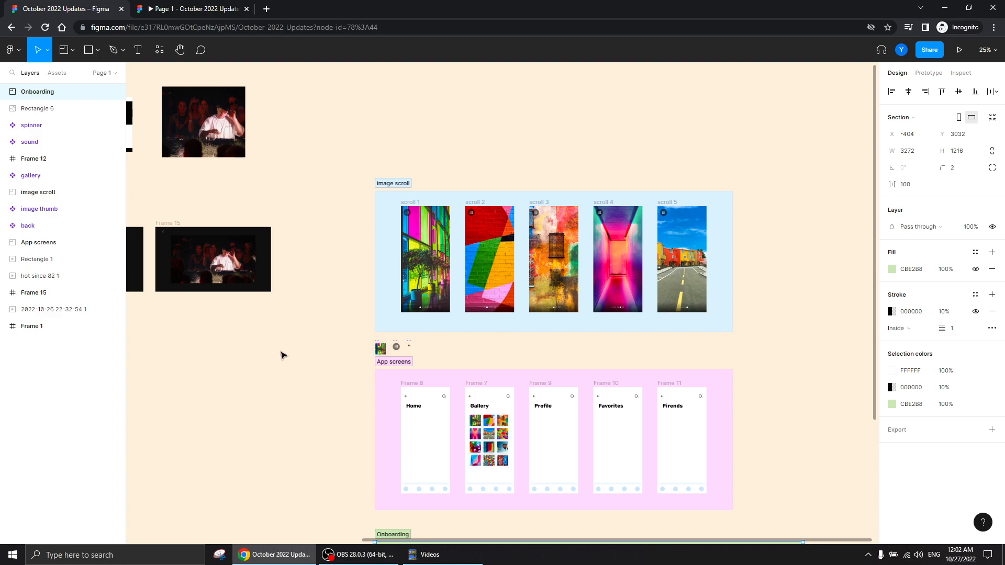
pyautogui.moveTo(291, 394); pyautogui.dragTo(260, 328)
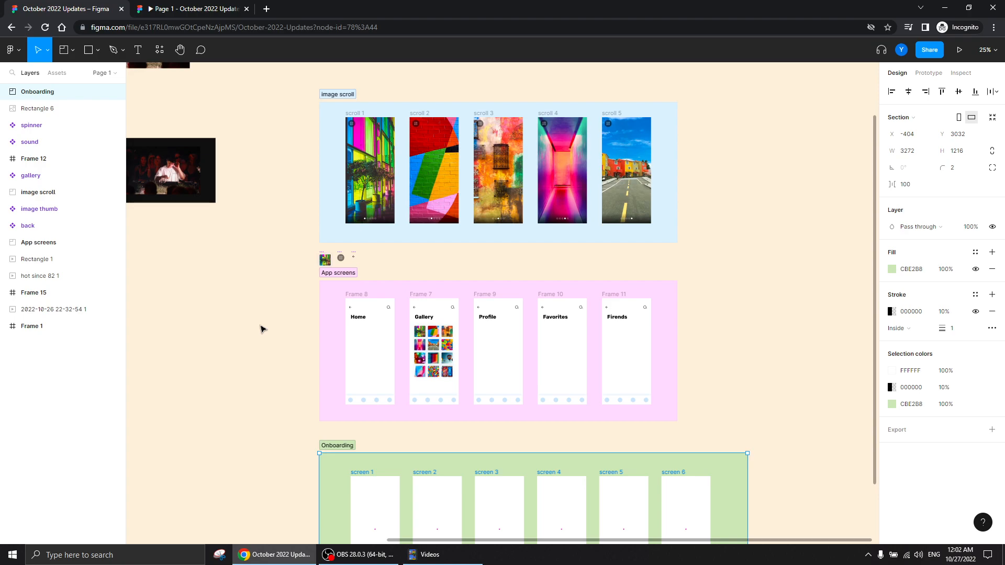
# Try a prototype connection from the scroll 1 frame to the Home screen, and remove it again
pyautogui.hotkey('ctrl', '+')
pyautogui.moveTo(280, 206); pyautogui.dragTo(446, 330)
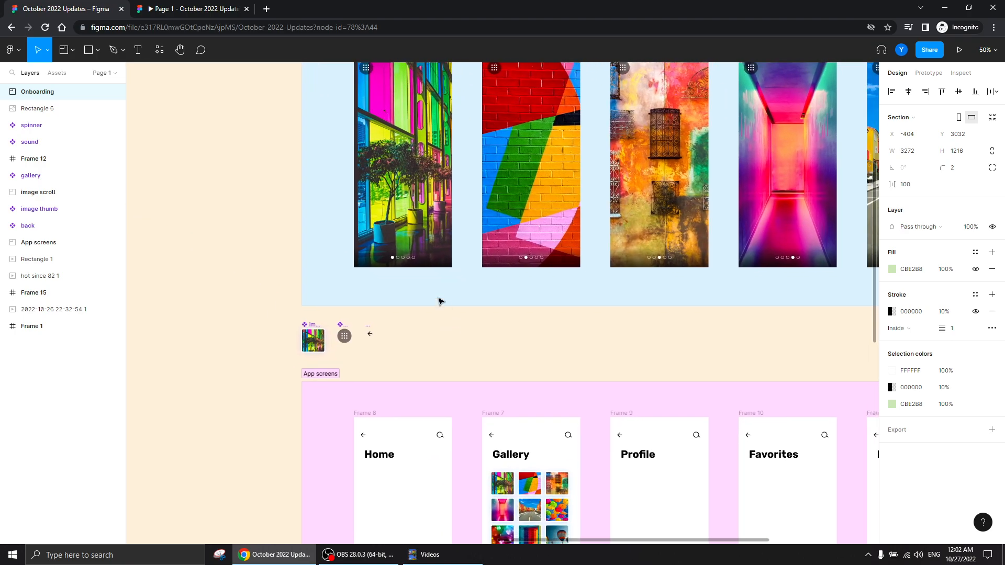
pyautogui.click(404, 227)
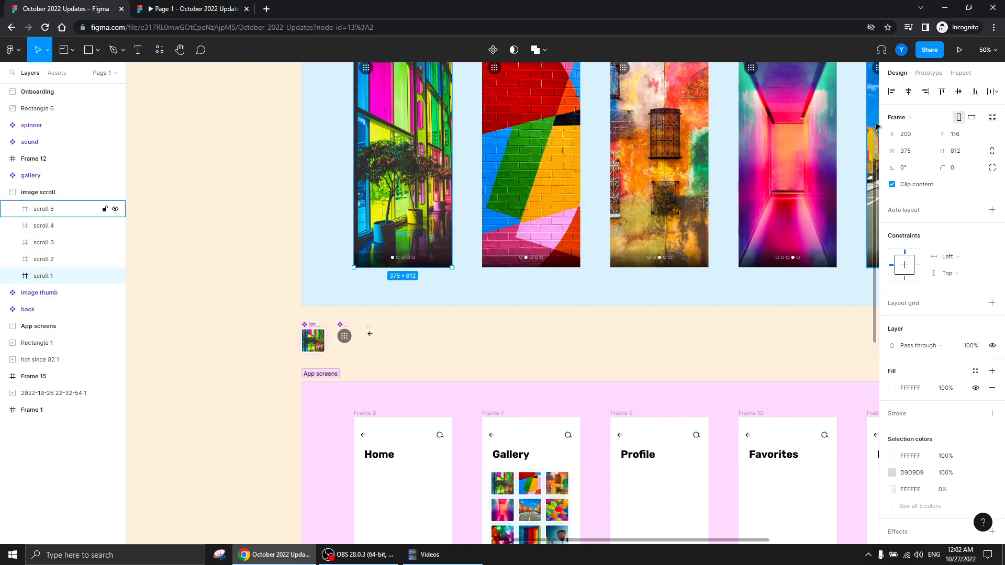
pyautogui.click(928, 73)
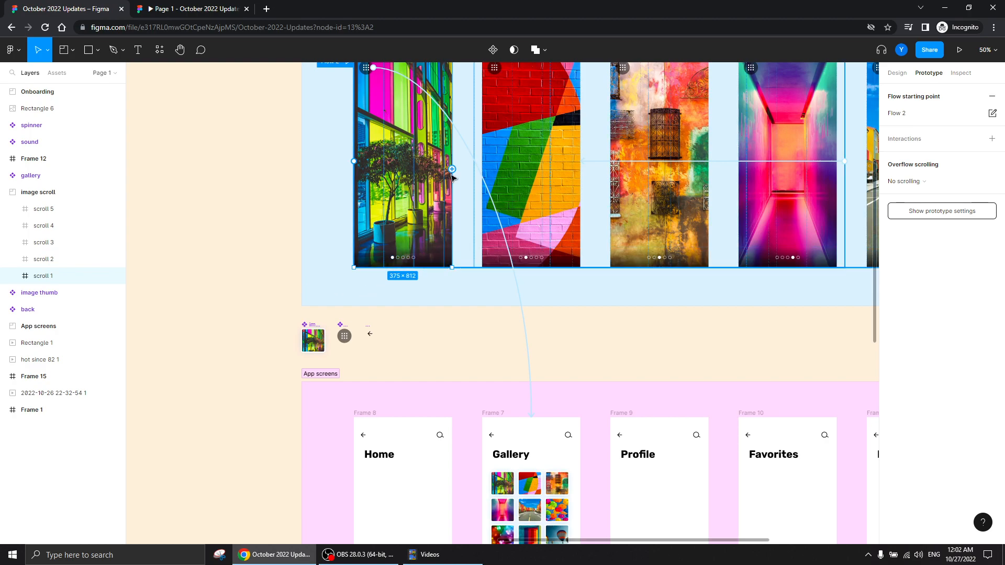
pyautogui.moveTo(453, 170); pyautogui.dragTo(399, 435)
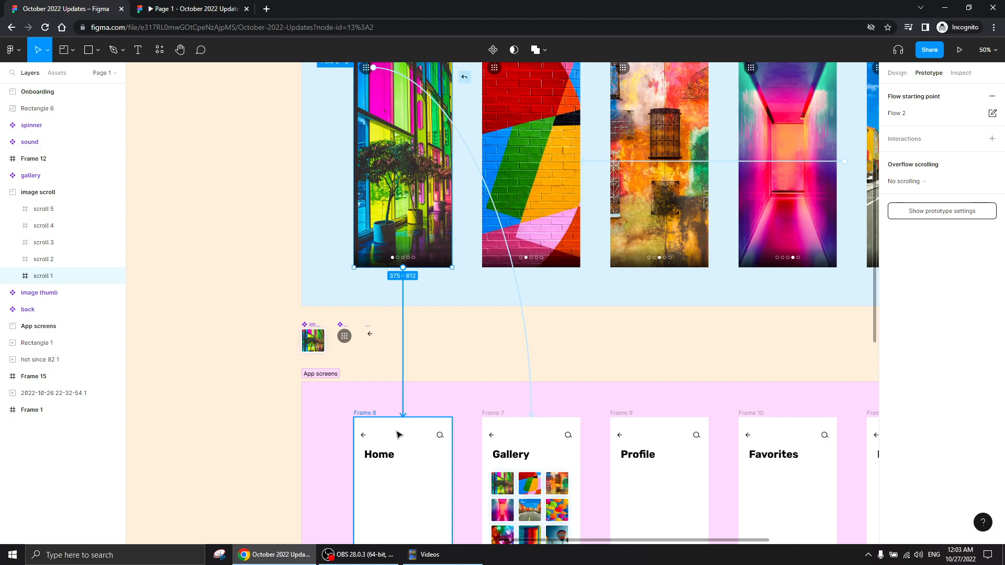
pyautogui.moveTo(398, 435); pyautogui.dragTo(404, 284)
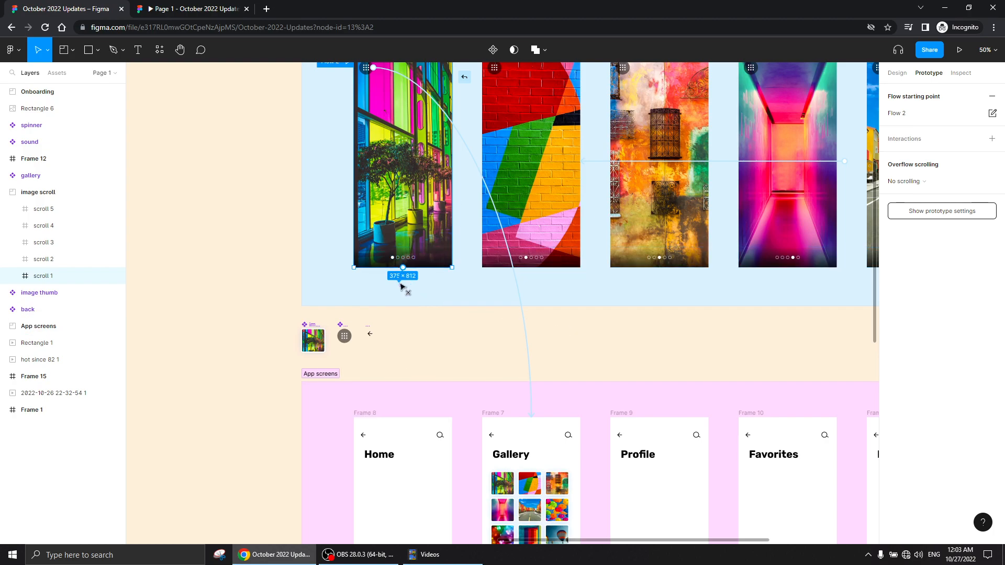
pyautogui.click(237, 306)
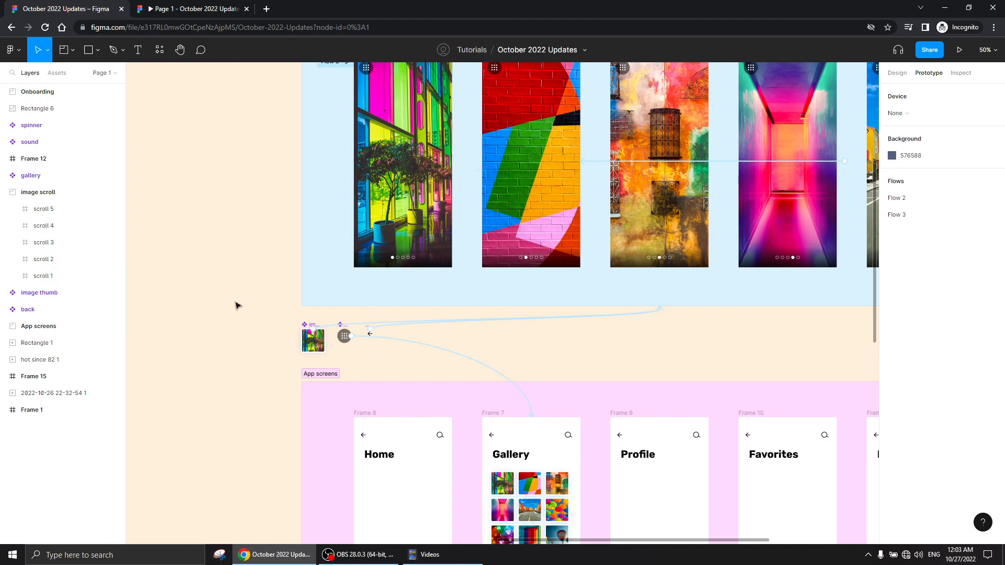
# Correct the misspelled heading on the last screen of the App screens section to Friends
pyautogui.moveTo(224, 370); pyautogui.dragTo(215, 235)
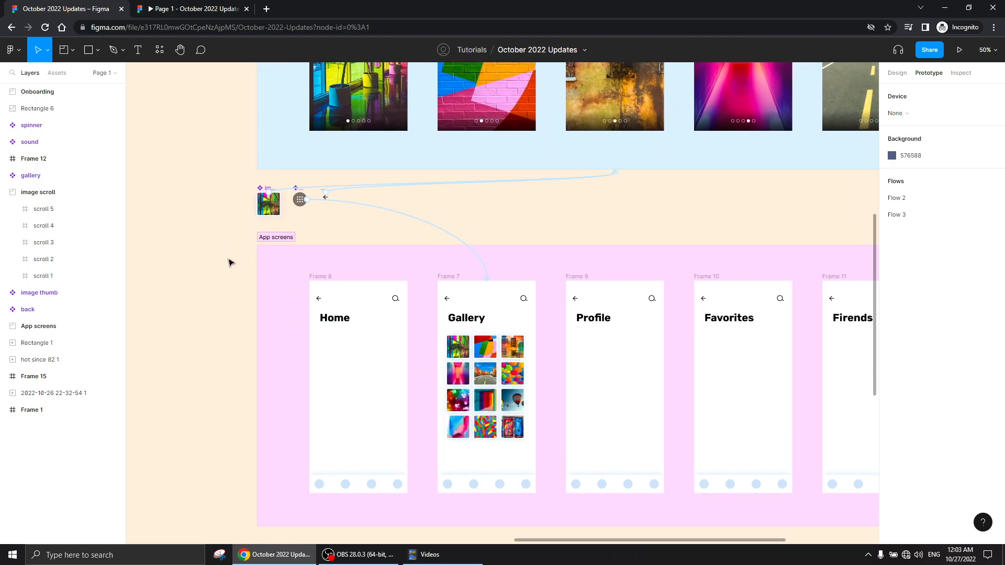
pyautogui.moveTo(229, 260); pyautogui.dragTo(308, 267)
pyautogui.moveTo(419, 374); pyautogui.dragTo(222, 280)
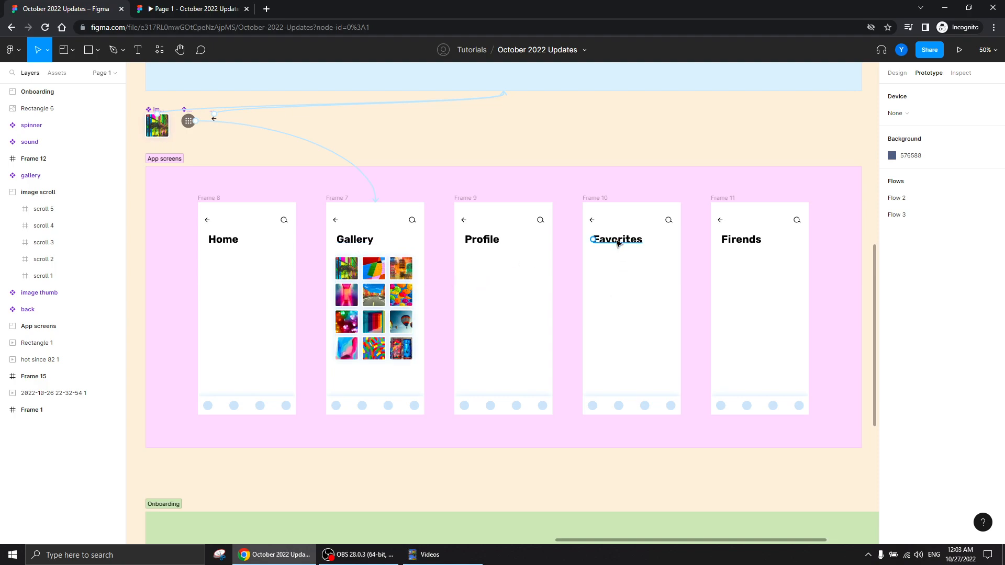
pyautogui.keyDown('ctrl'); pyautogui.click(734, 242); pyautogui.keyUp('ctrl')
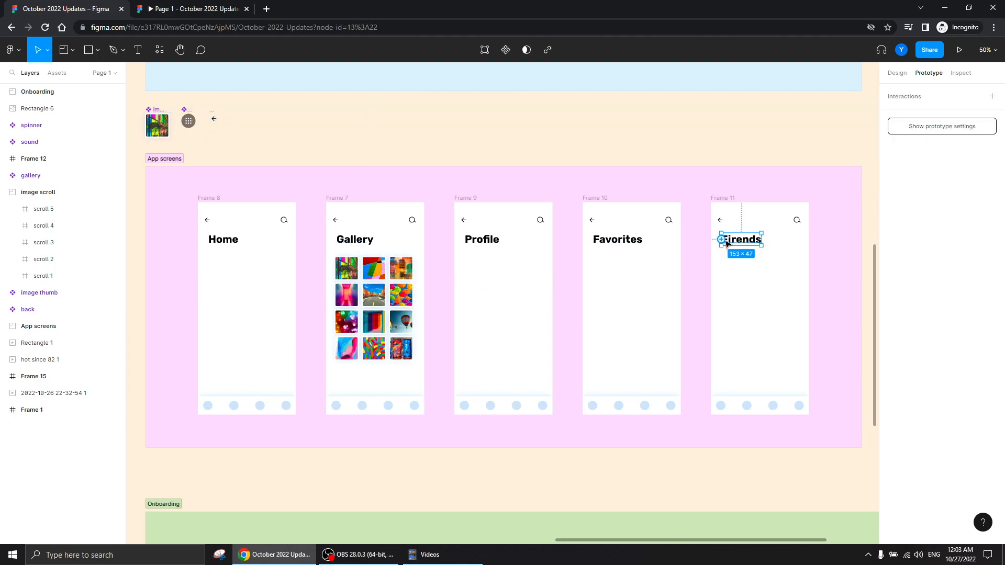
pyautogui.doubleClick(733, 241)
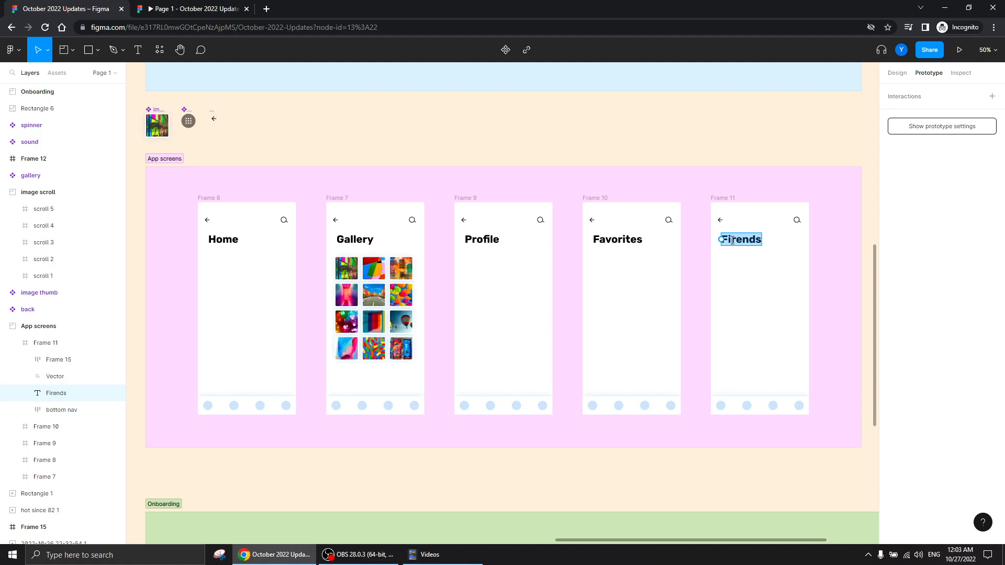
pyautogui.write('Frieds')
pyautogui.press('BackSpace')
pyautogui.press('BackSpace')
pyautogui.press('BackSpace')
pyautogui.write('ends')
pyautogui.press('Escape')
pyautogui.press('Escape')
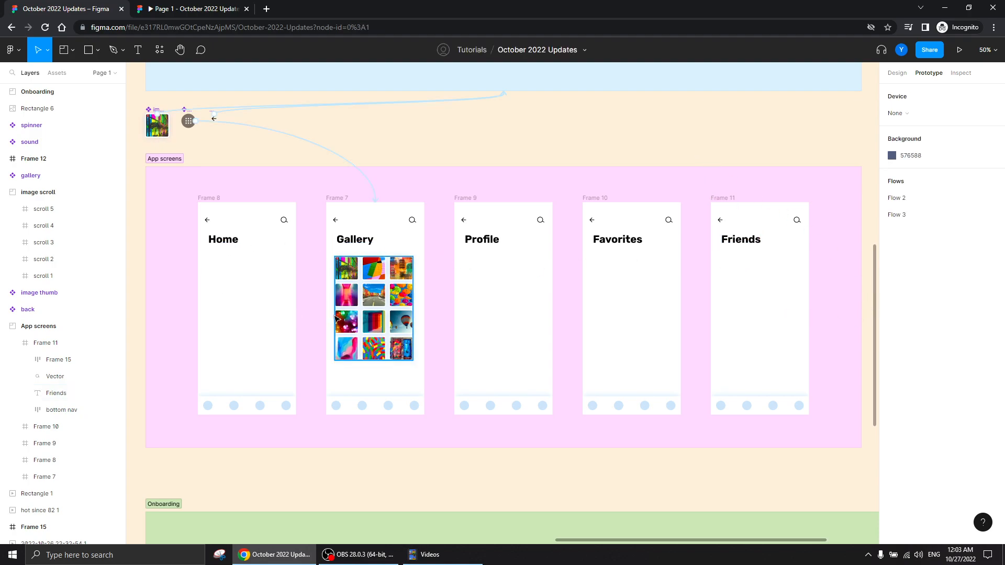
# Select the back arrow on the Gallery screen and examine its prototype connection to the image scroll section
pyautogui.moveTo(428, 145); pyautogui.dragTo(469, 393)
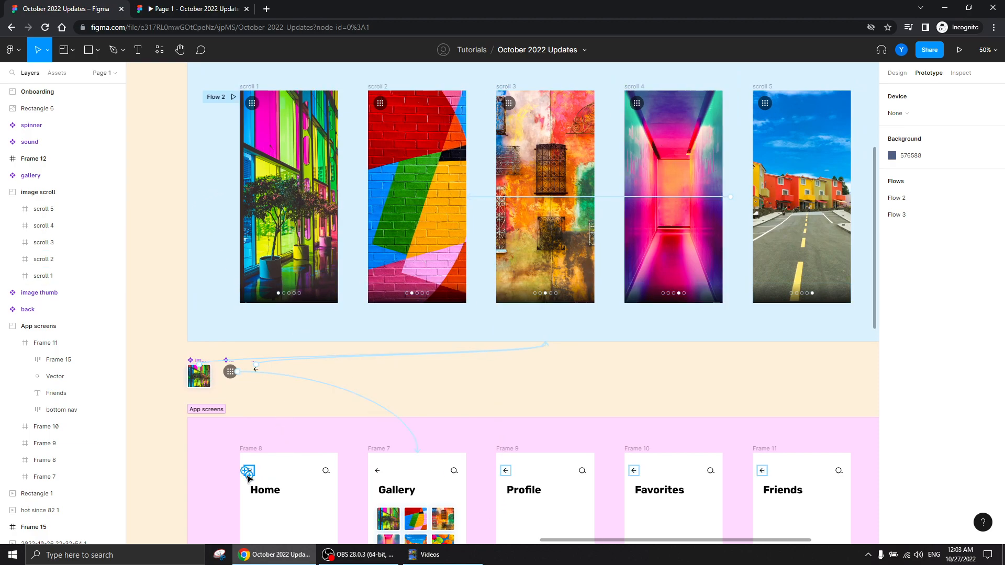
pyautogui.click(371, 471)
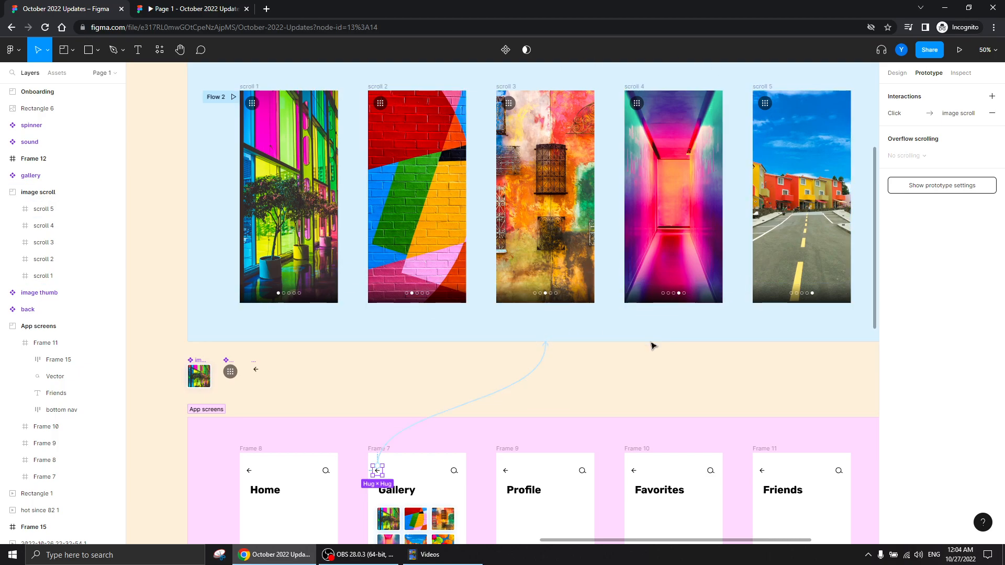
pyautogui.moveTo(607, 380); pyautogui.dragTo(559, 407)
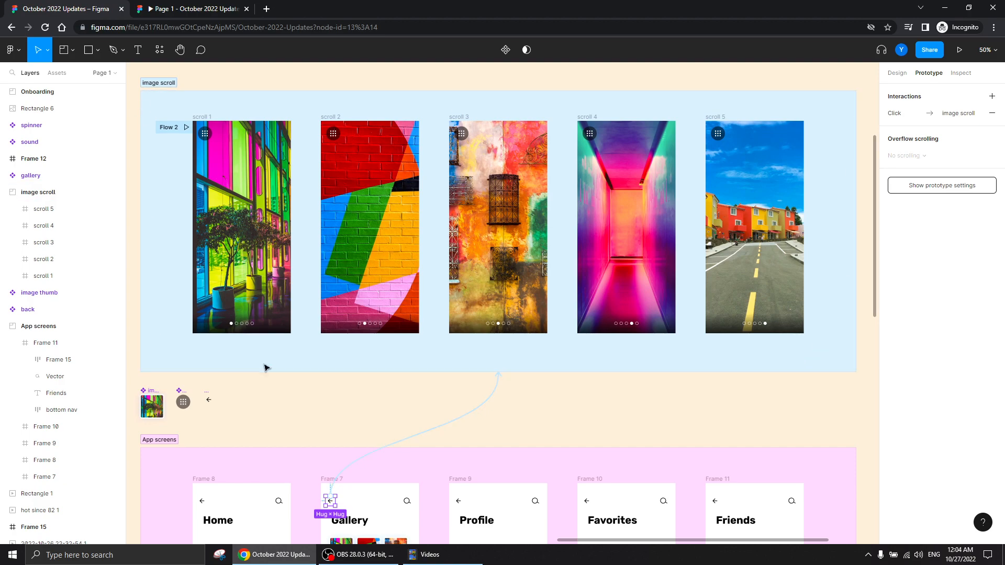
# Select the main back component above the App screens section and inspect where its prototype connection leads
pyautogui.hscroll(-4, 241, 450)
pyautogui.scroll(-2, 241, 450)
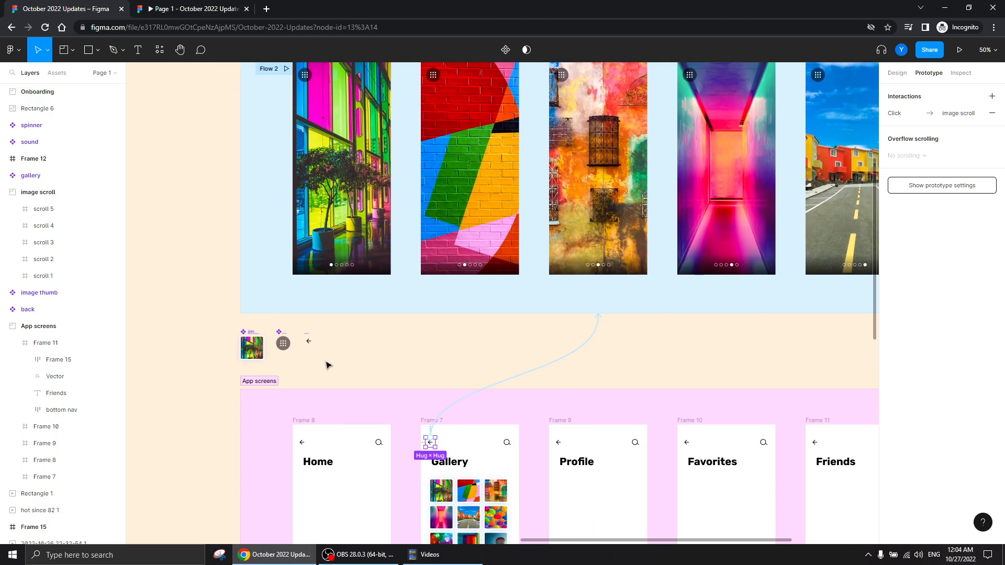
pyautogui.scroll(5, 278, 363)
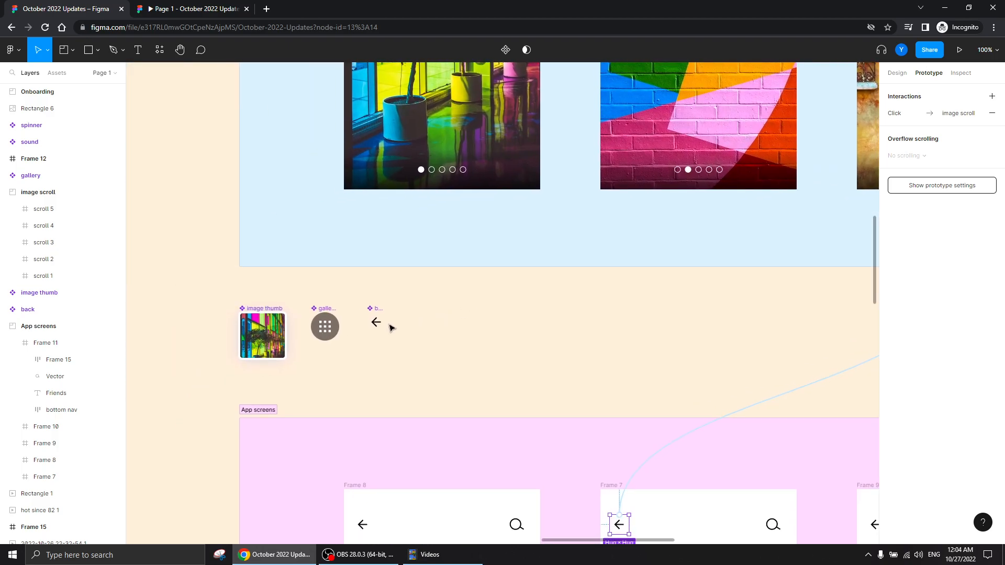
pyautogui.click(377, 319)
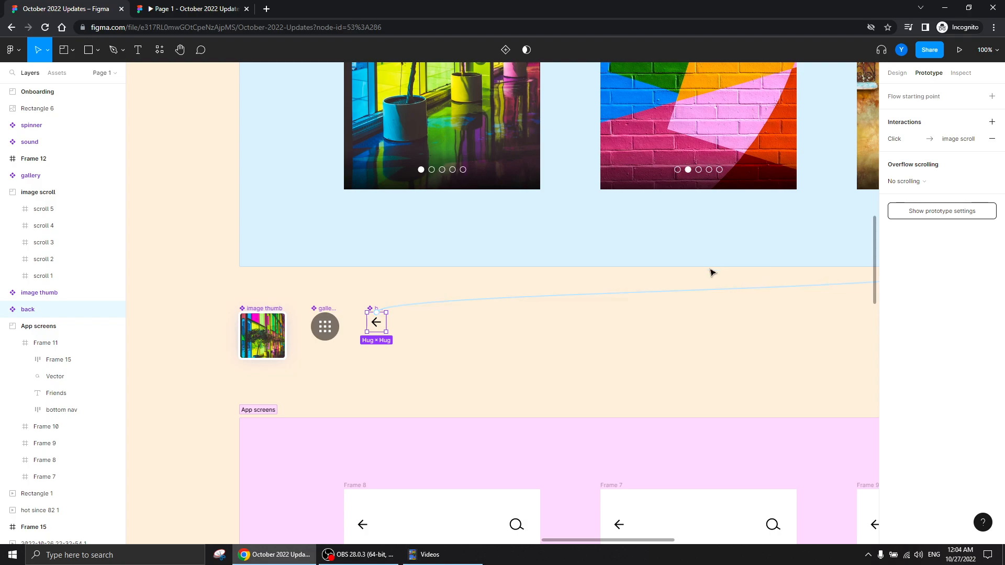
pyautogui.moveTo(620, 361); pyautogui.dragTo(455, 284)
pyautogui.moveTo(559, 353); pyautogui.dragTo(532, 231)
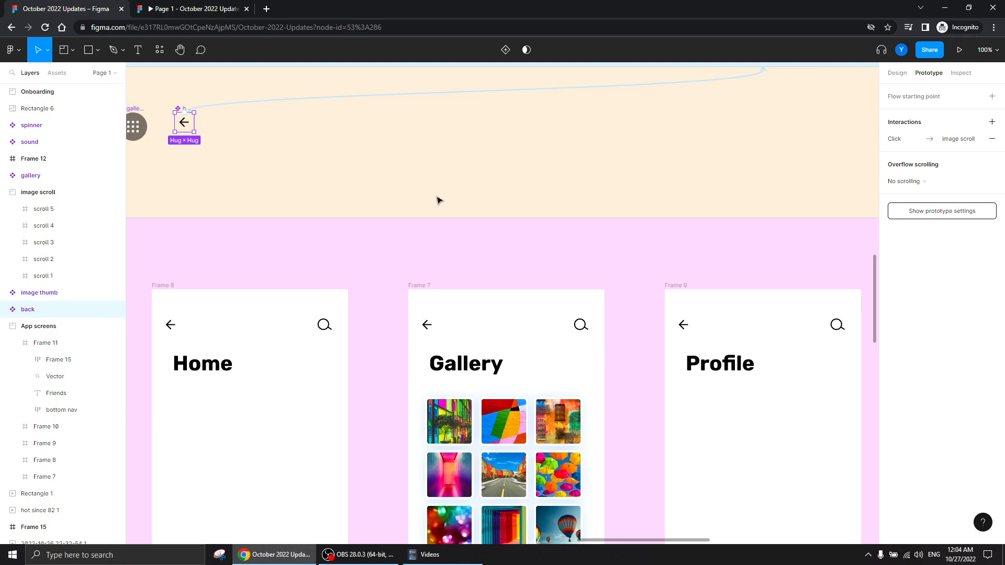
pyautogui.press('-')
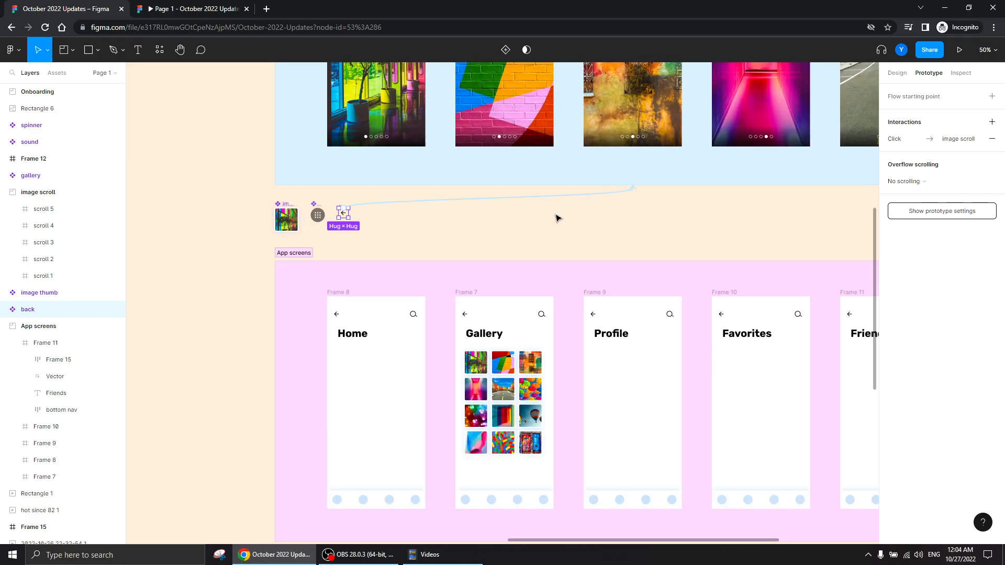
pyautogui.moveTo(556, 218); pyautogui.dragTo(442, 303)
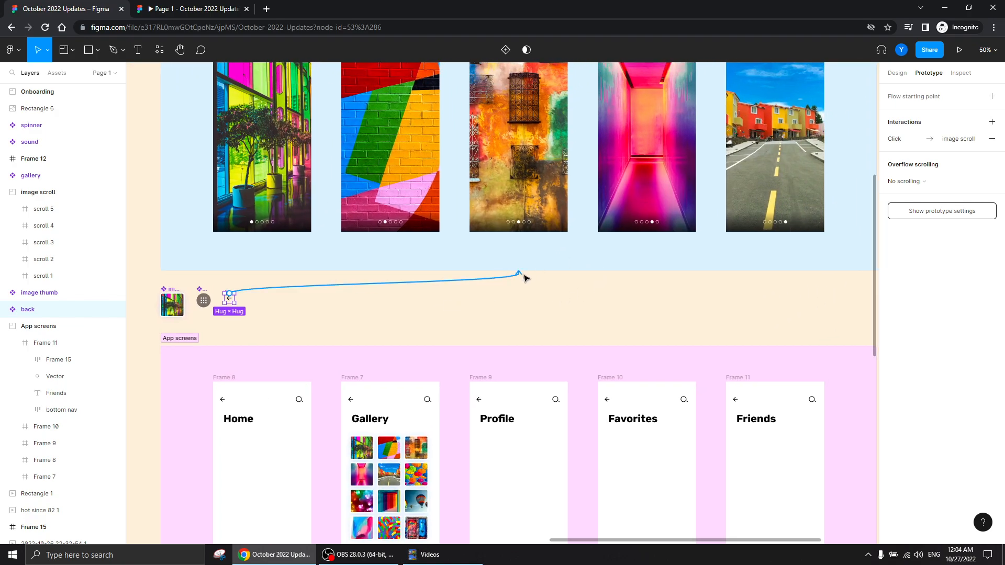
# Set the prototype device to iPhone 13 mini
pyautogui.moveTo(305, 267); pyautogui.dragTo(304, 411)
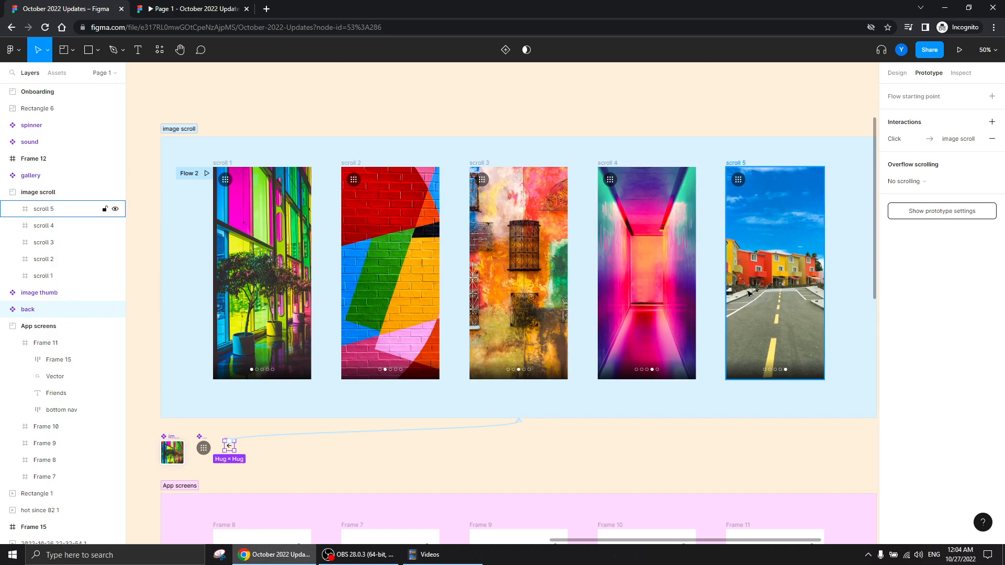
pyautogui.hotkey('ctrl', '-')
pyautogui.moveTo(248, 368); pyautogui.dragTo(391, 317)
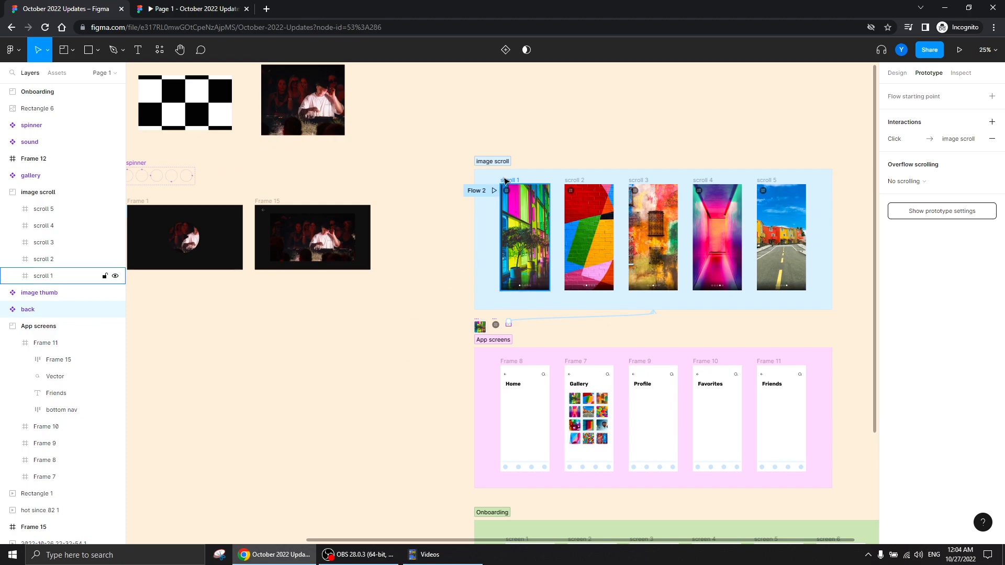
pyautogui.click(930, 211)
pyautogui.click(922, 115)
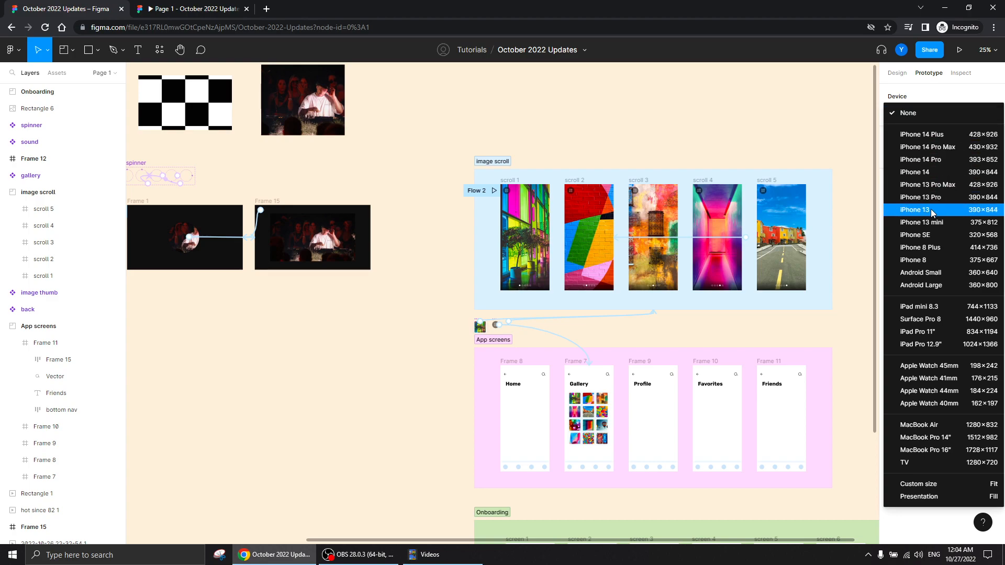
pyautogui.click(927, 224)
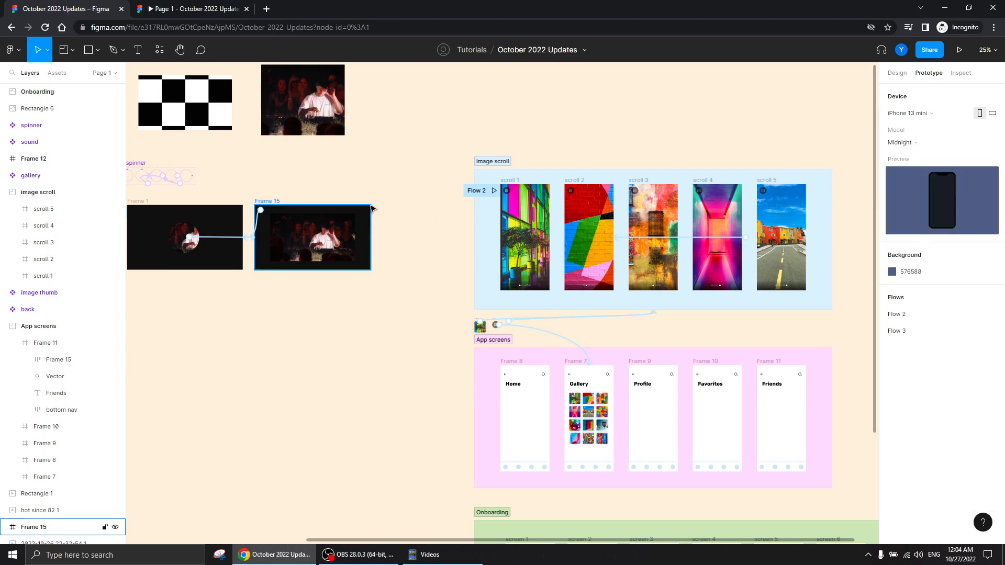
# Play the Flow 2 prototype, swipe through all five images, and open the gallery from the fourth image
pyautogui.click(493, 192)
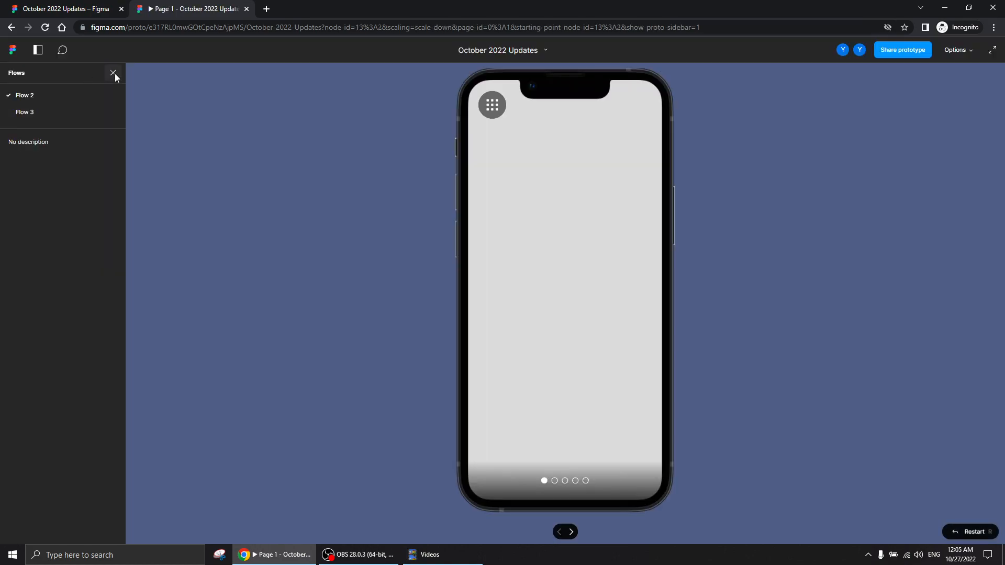
pyautogui.click(113, 72)
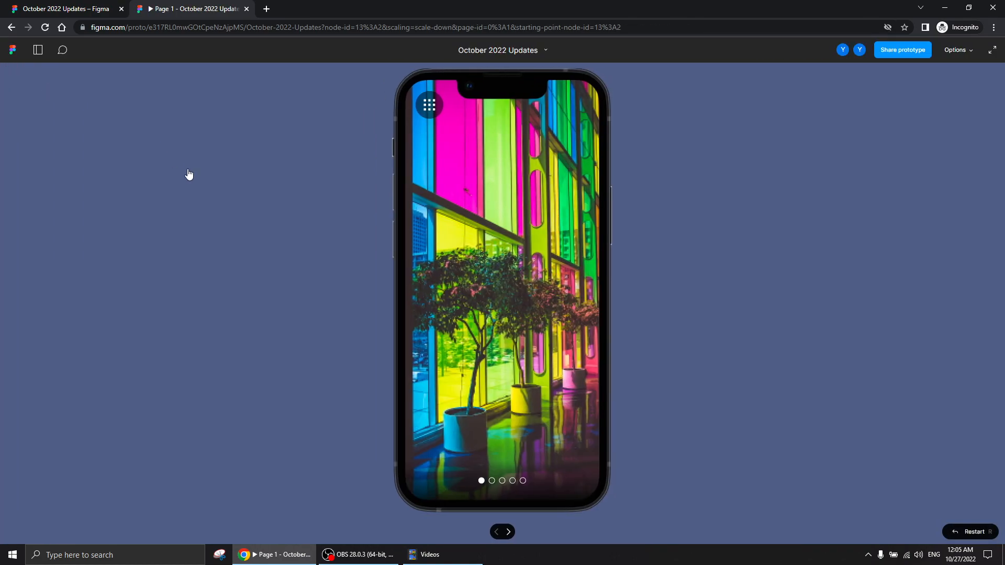
pyautogui.moveTo(572, 363); pyautogui.dragTo(375, 352)
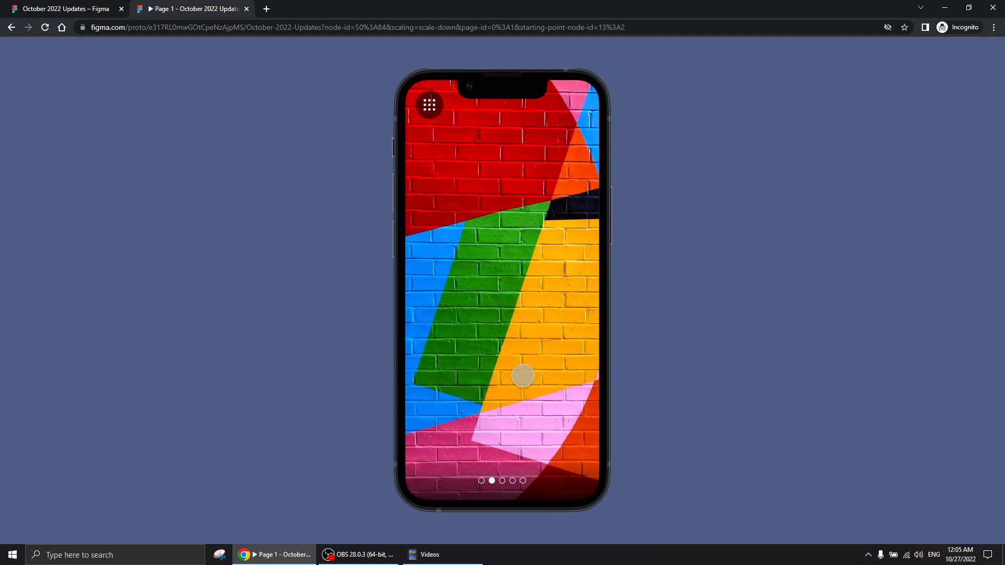
pyautogui.moveTo(565, 344); pyautogui.dragTo(342, 328)
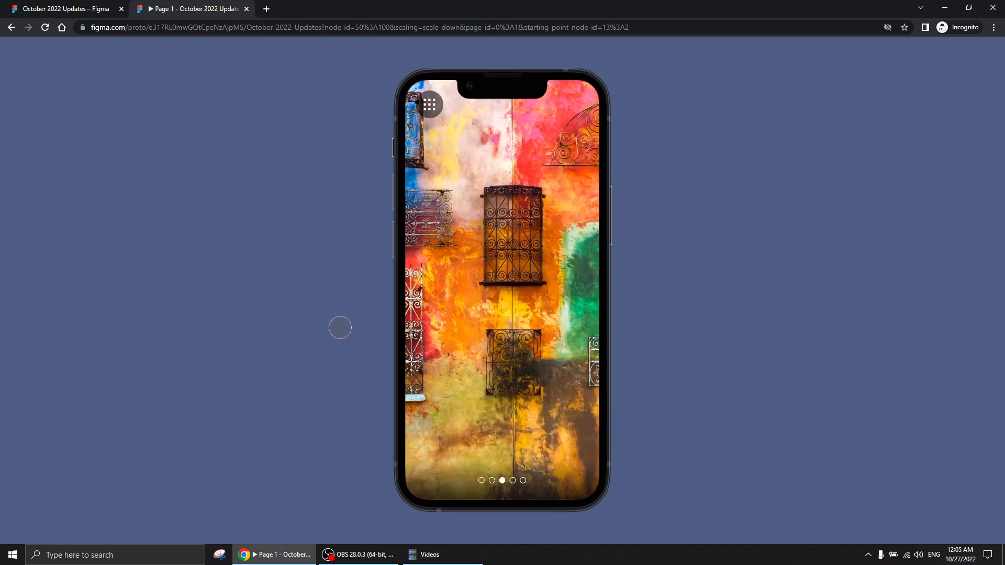
pyautogui.moveTo(559, 315); pyautogui.dragTo(370, 319)
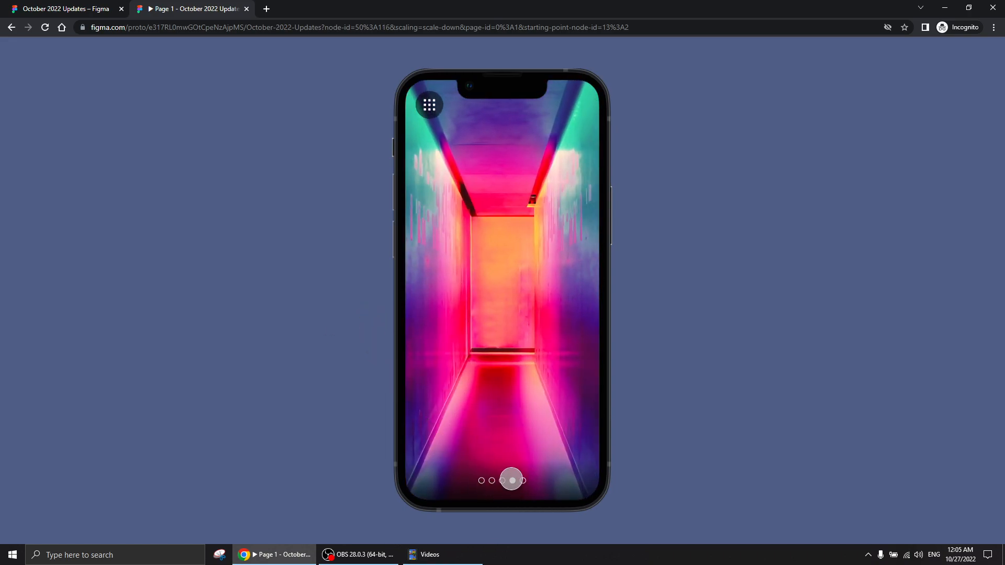
pyautogui.moveTo(551, 334); pyautogui.dragTo(377, 339)
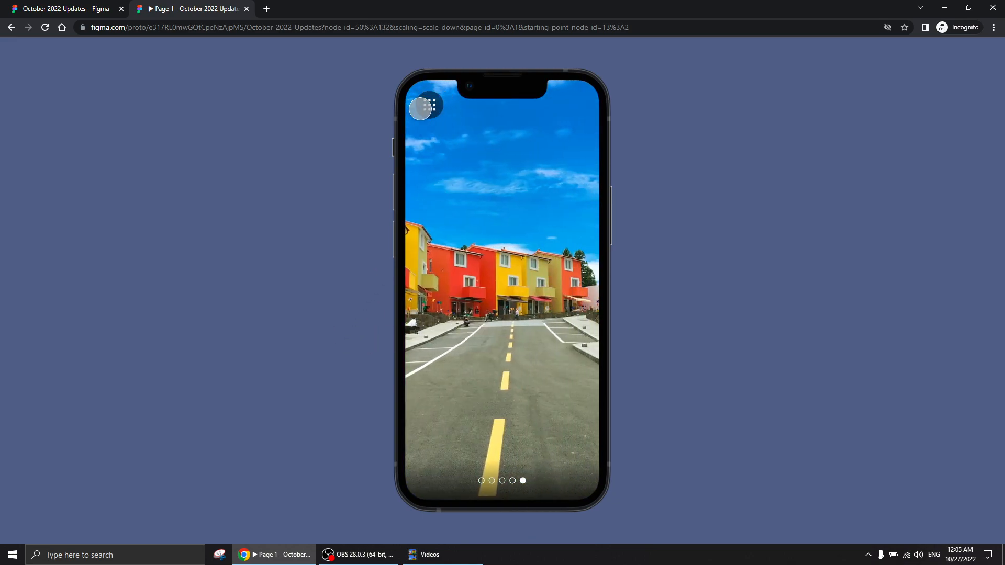
pyautogui.moveTo(449, 248); pyautogui.dragTo(617, 247)
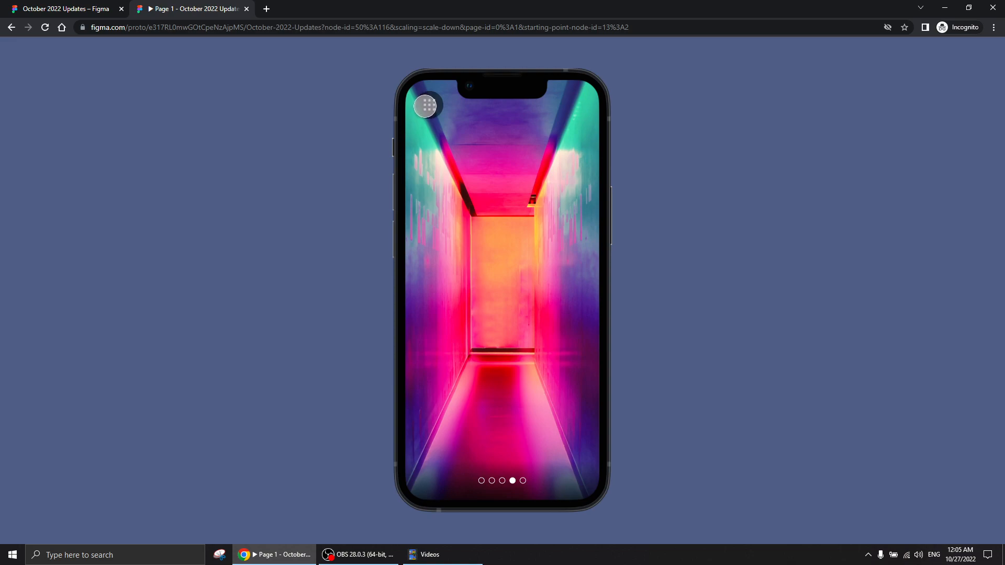
pyautogui.click(429, 105)
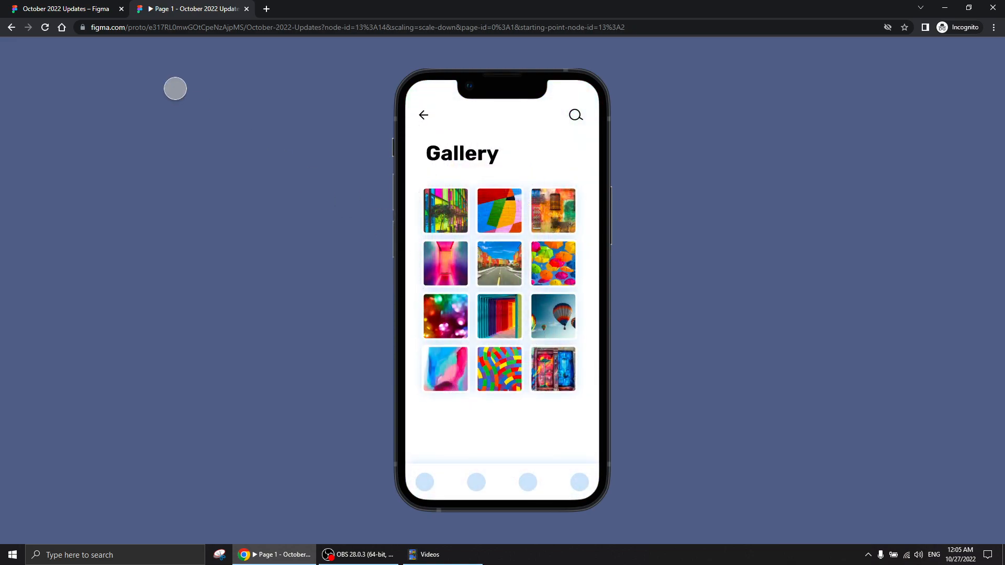
# Return to the design file and inspect the prototype connection of the gallery button on the scroll 2 frame
pyautogui.click(100, 9)
pyautogui.moveTo(393, 361); pyautogui.dragTo(456, 331)
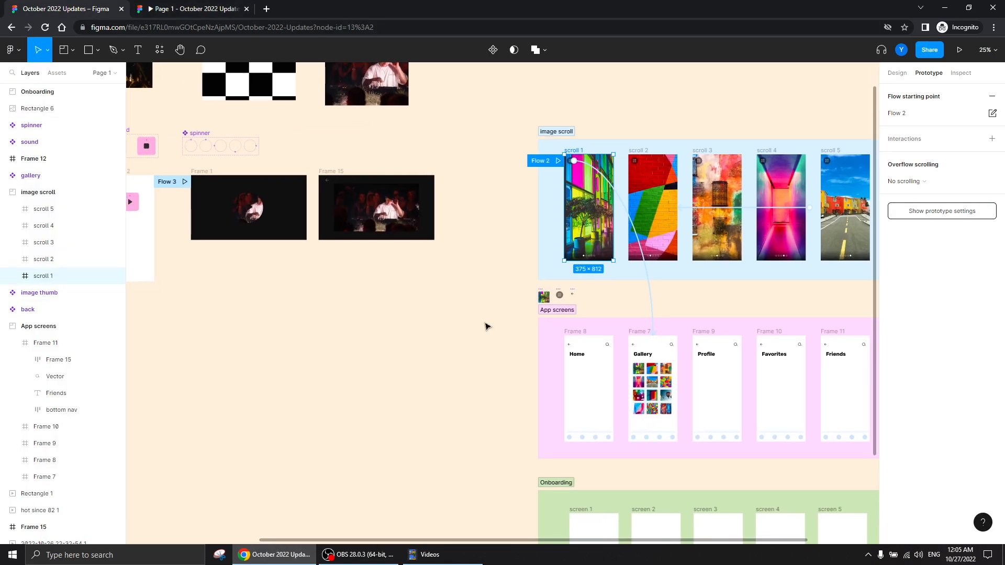
pyautogui.scroll(2, 492, 280)
pyautogui.moveTo(494, 283); pyautogui.dragTo(126, 562)
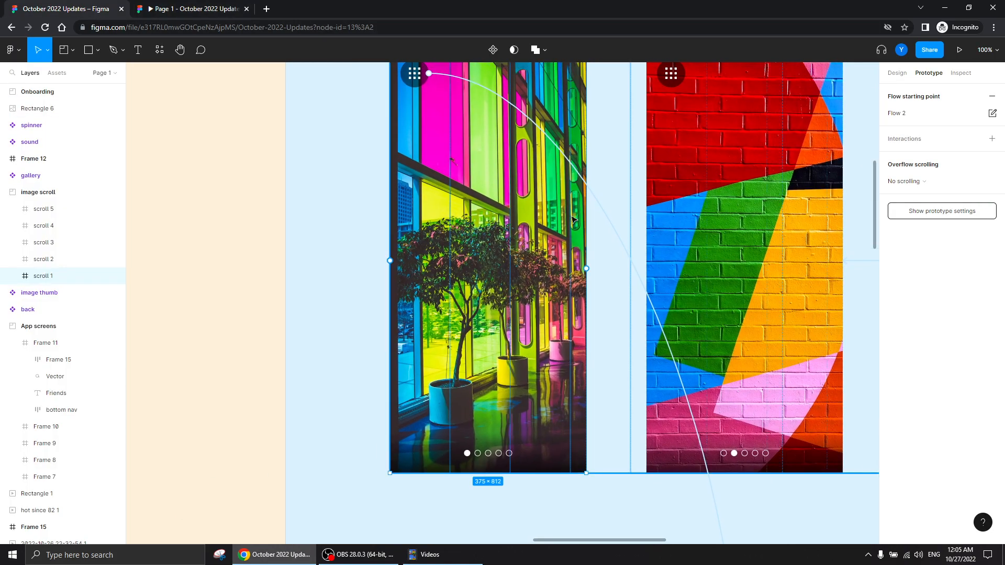
pyautogui.moveTo(623, 199); pyautogui.dragTo(489, 345)
pyautogui.click(539, 224)
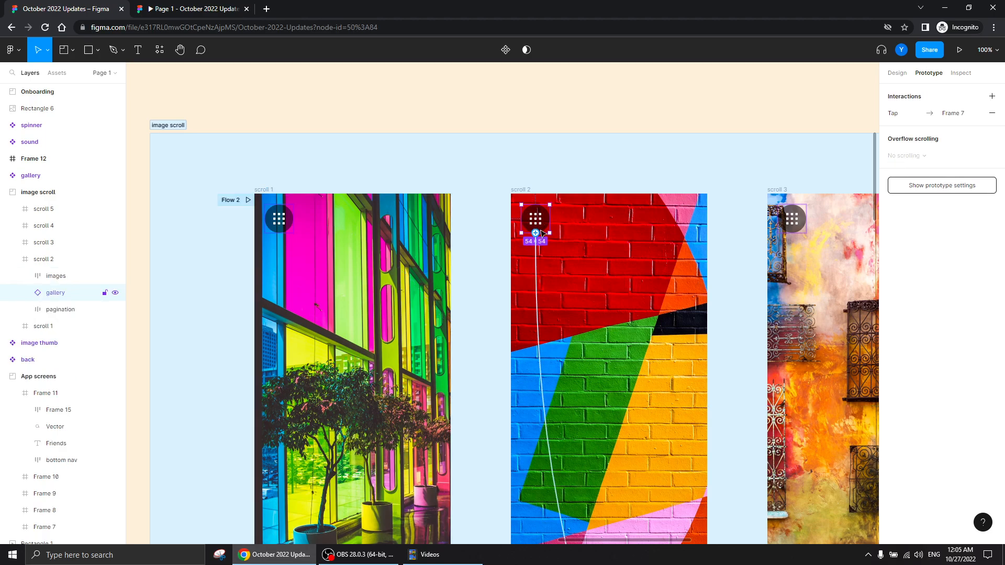
pyautogui.scroll(-5, 476, 478)
pyautogui.press('-')
pyautogui.press('-')
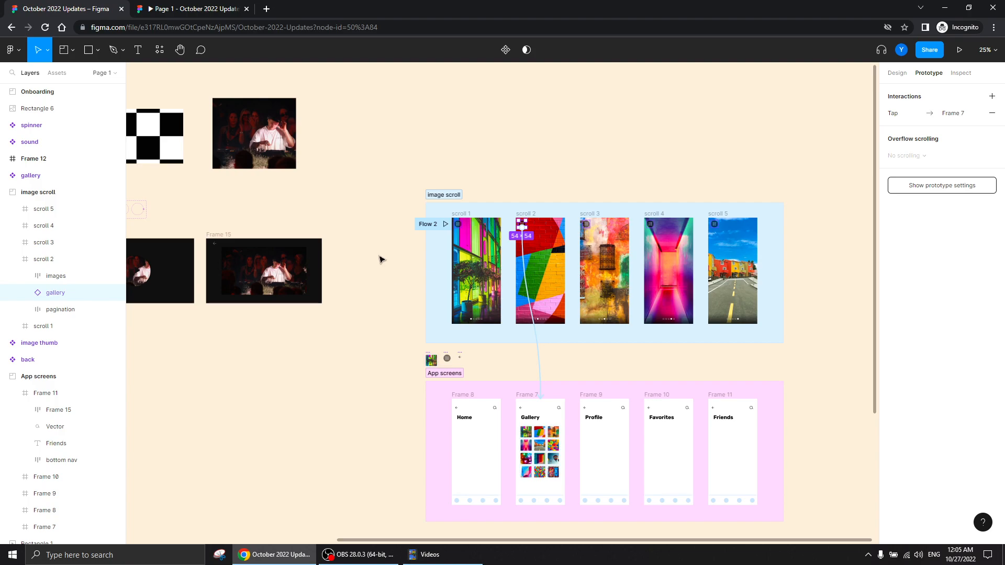
# Check the Gallery screen in the preview, and inspect the connection of its back arrow in the design file
pyautogui.click(183, 11)
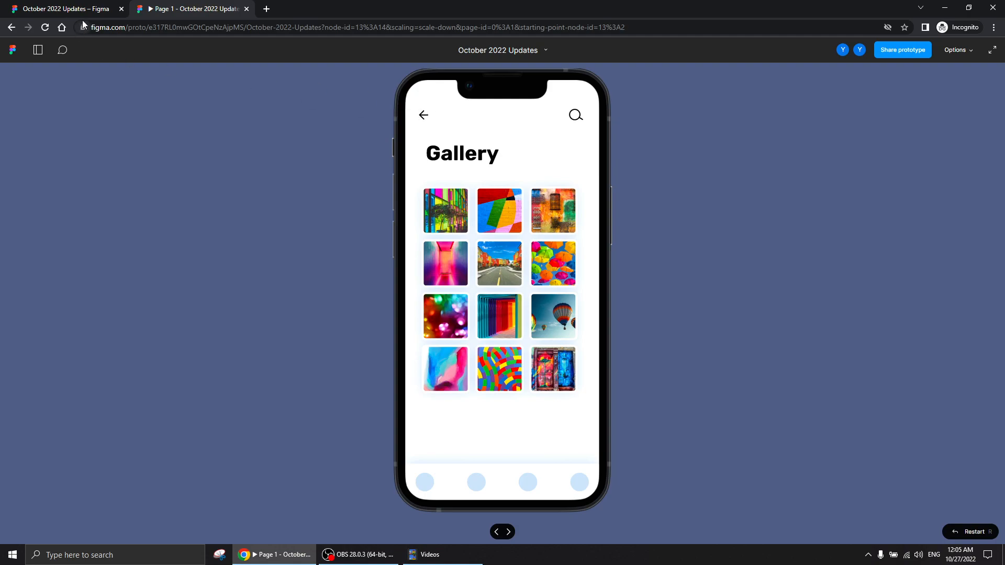
pyautogui.click(63, 8)
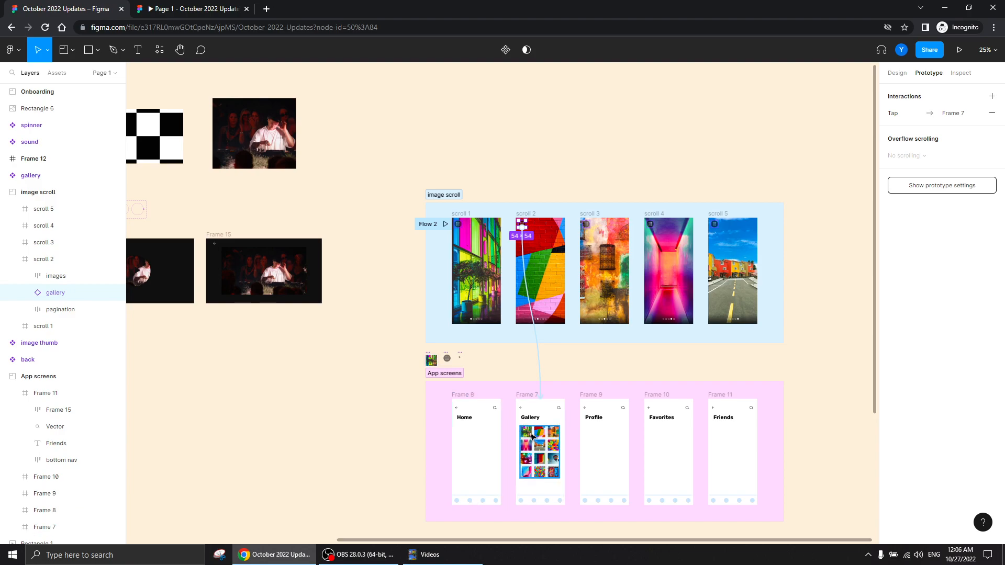
pyautogui.click(521, 409)
pyautogui.moveTo(522, 408); pyautogui.dragTo(592, 350)
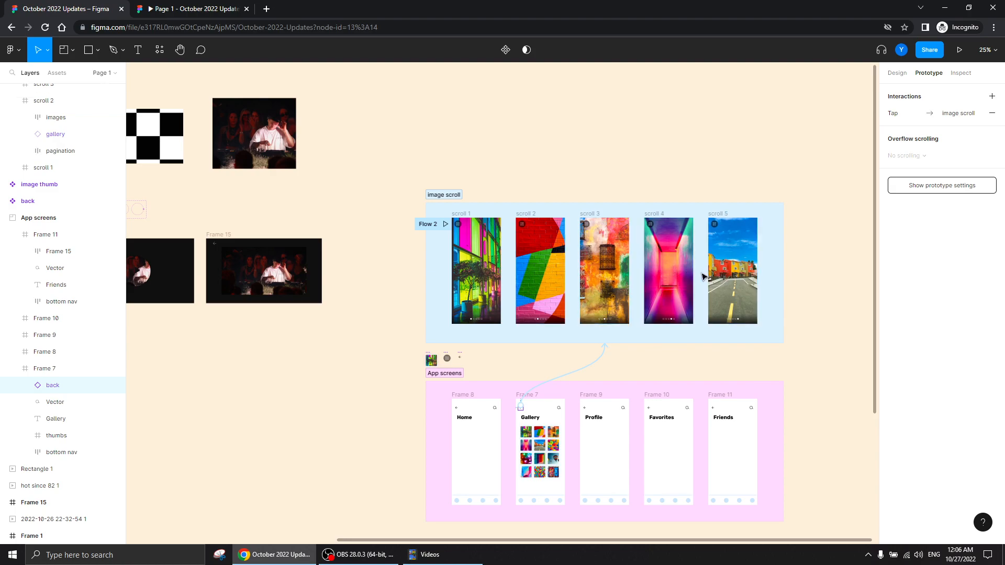
# Test the Gallery screen's back arrow in the running prototype and return to the design file
pyautogui.click(176, 6)
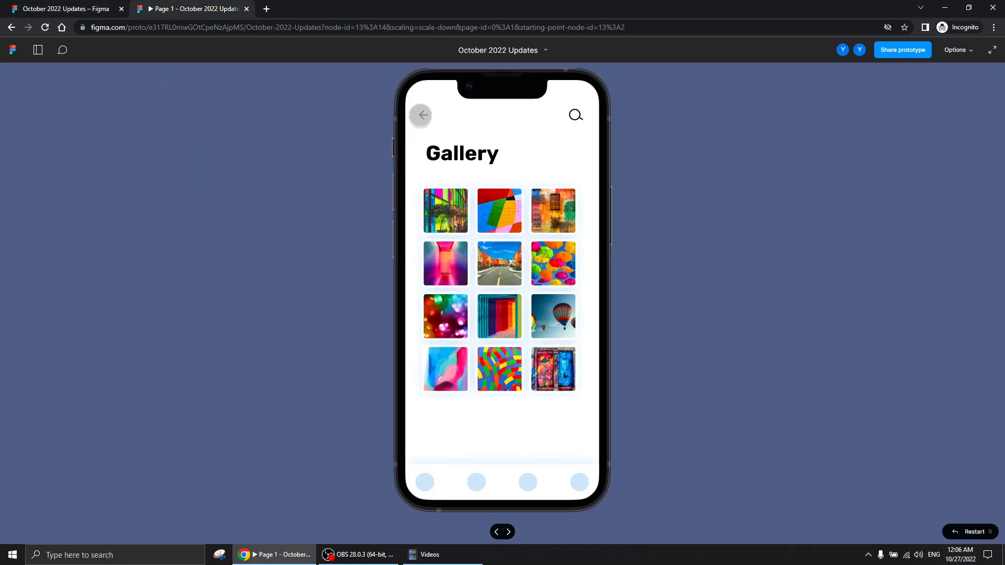
pyautogui.click(423, 115)
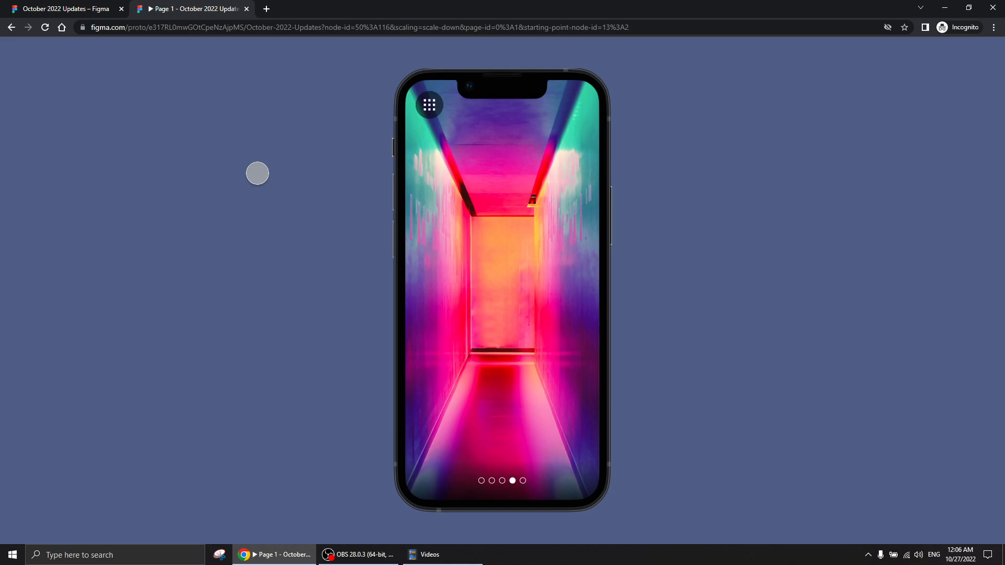
pyautogui.click(83, 9)
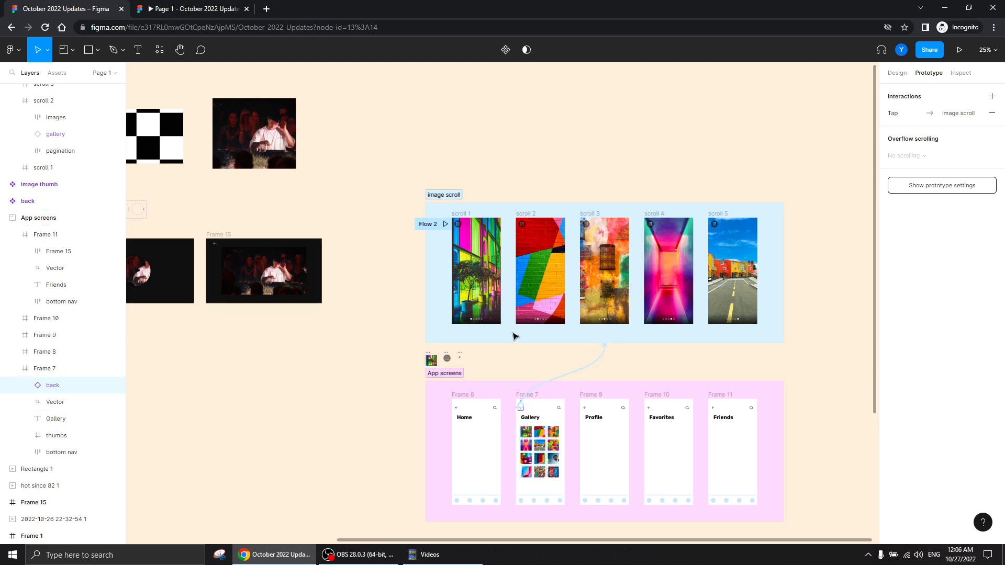
# In the prototype preview, swipe back to the second image and test opening the gallery and returning from it
pyautogui.click(186, 9)
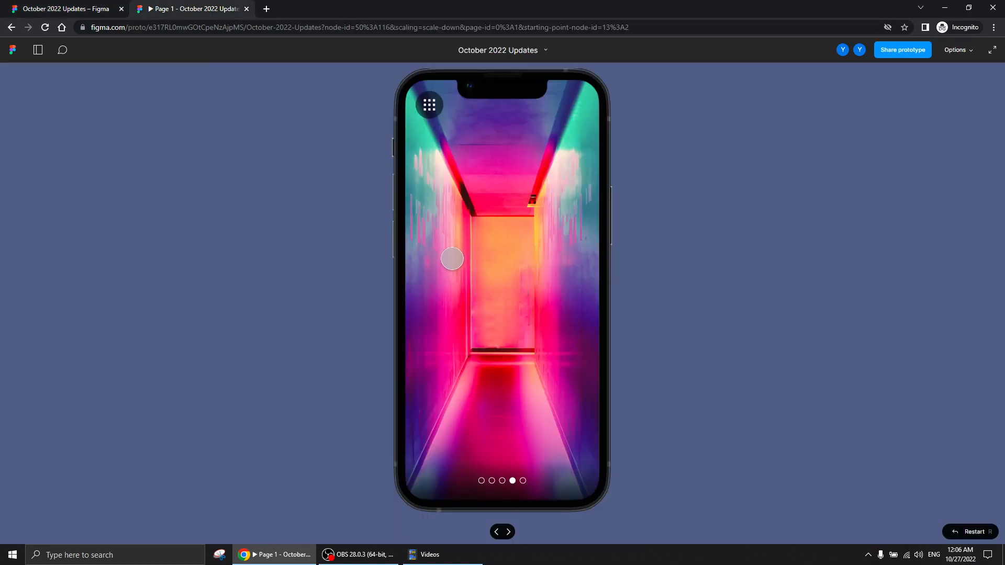
pyautogui.moveTo(431, 256); pyautogui.dragTo(618, 247)
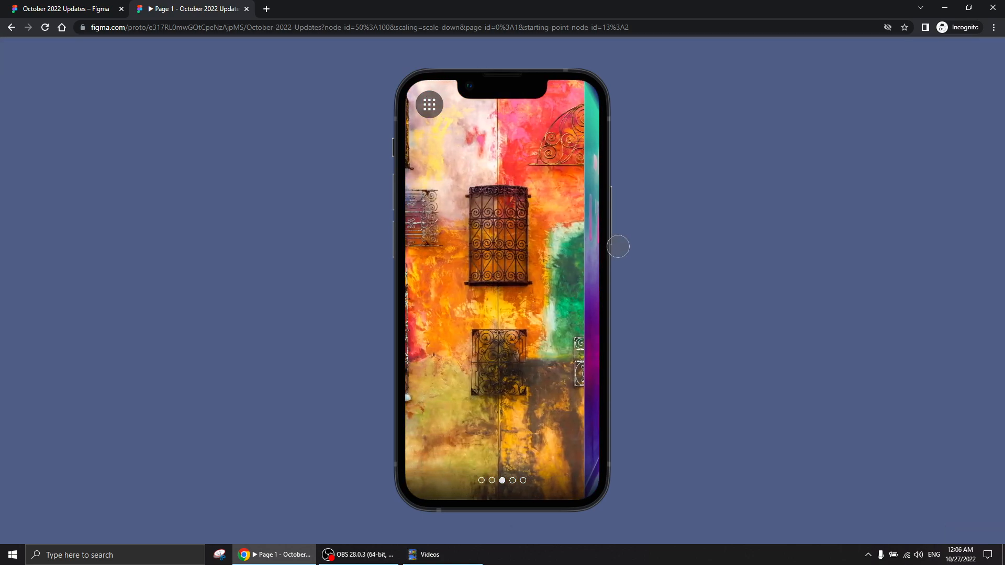
pyautogui.moveTo(443, 234); pyautogui.dragTo(635, 237)
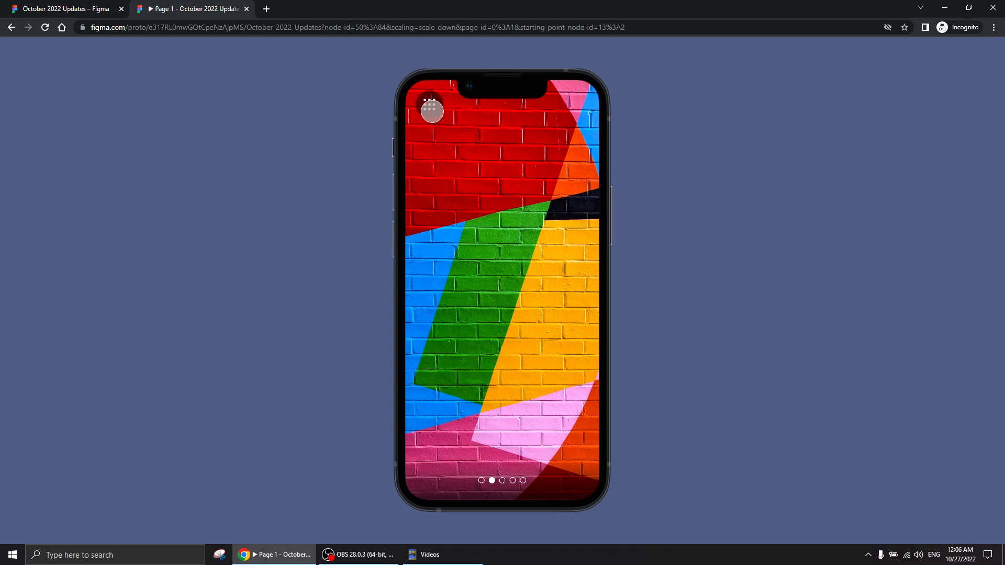
pyautogui.click(428, 102)
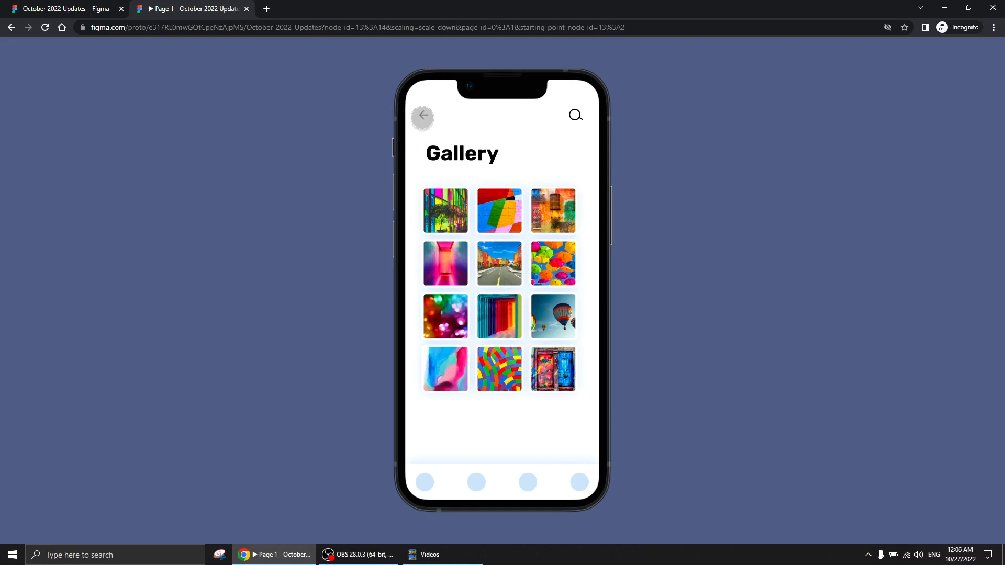
pyautogui.click(422, 115)
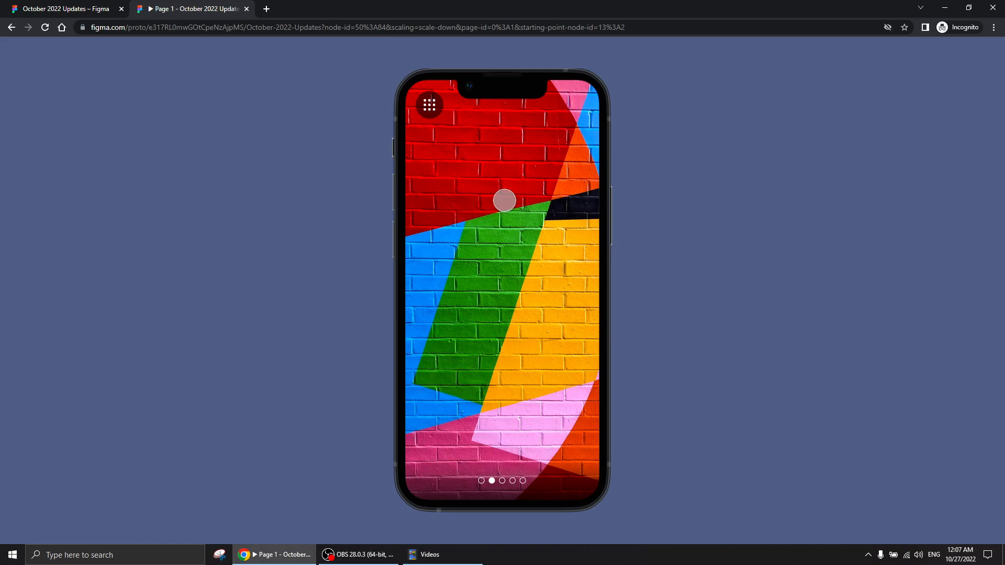
# Swipe forward to the fifth image and test opening the gallery and returning from it
pyautogui.moveTo(571, 268); pyautogui.dragTo(370, 292)
pyautogui.moveTo(543, 291)
pyautogui.mouseDown()
pyautogui.moveTo(374, 291)
pyautogui.moveTo(330, 299)
pyautogui.moveTo(398, 308)
pyautogui.moveTo(243, 318)
pyautogui.mouseUp()
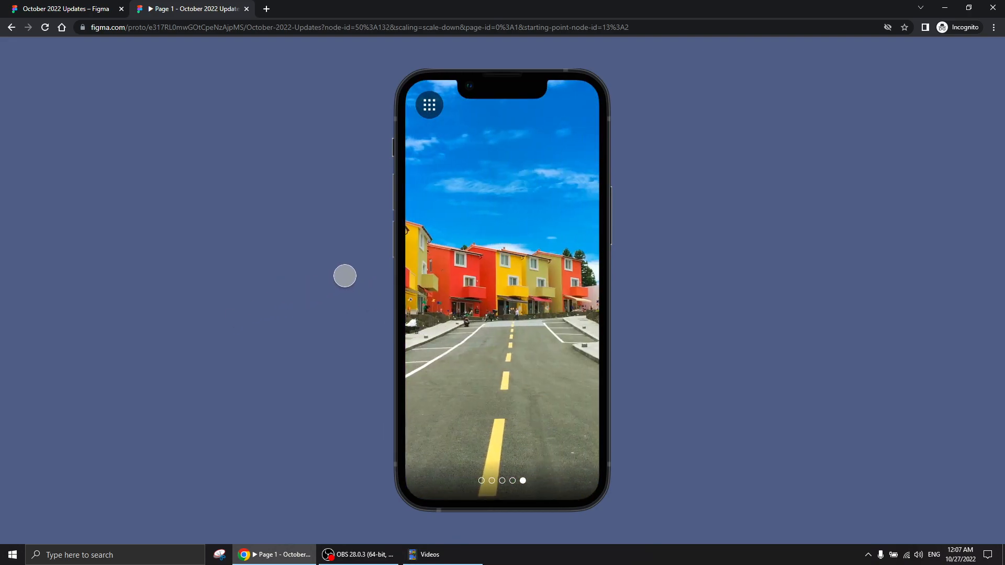
pyautogui.click(428, 105)
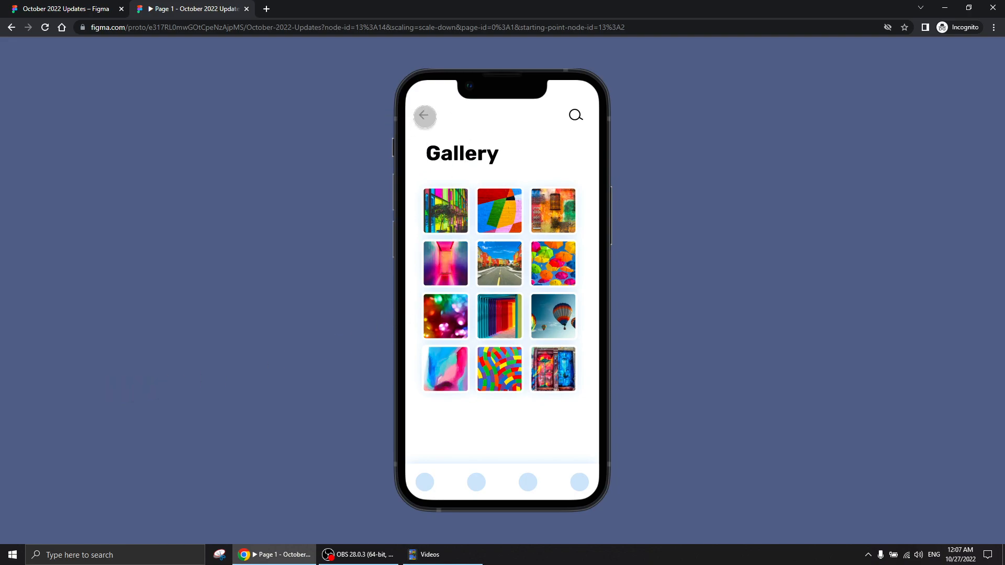
pyautogui.click(423, 116)
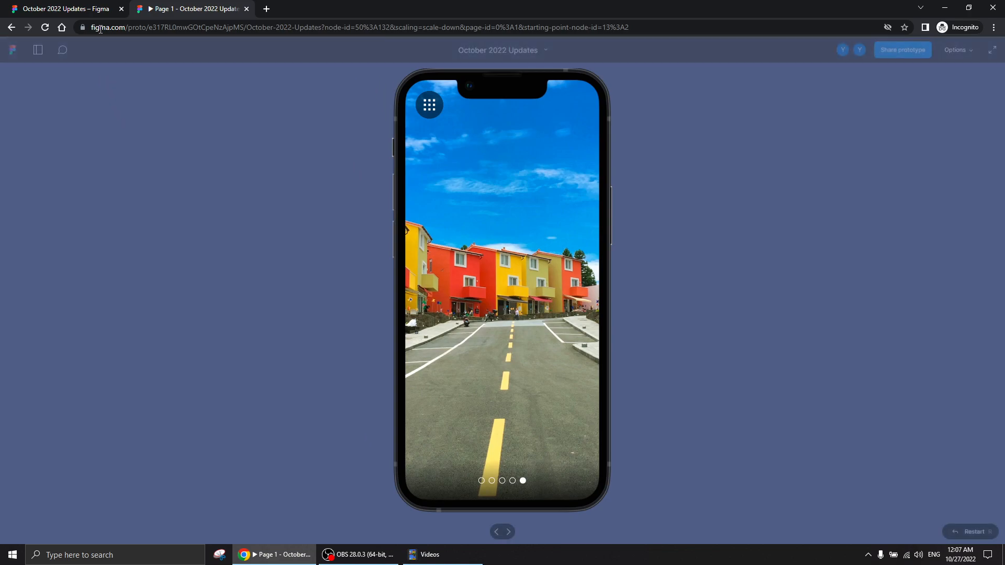
# Return to the design file and inspect the prototype connections of the scroll 1 frame and the Gallery screen's back arrow
pyautogui.click(86, 12)
pyautogui.click(354, 384)
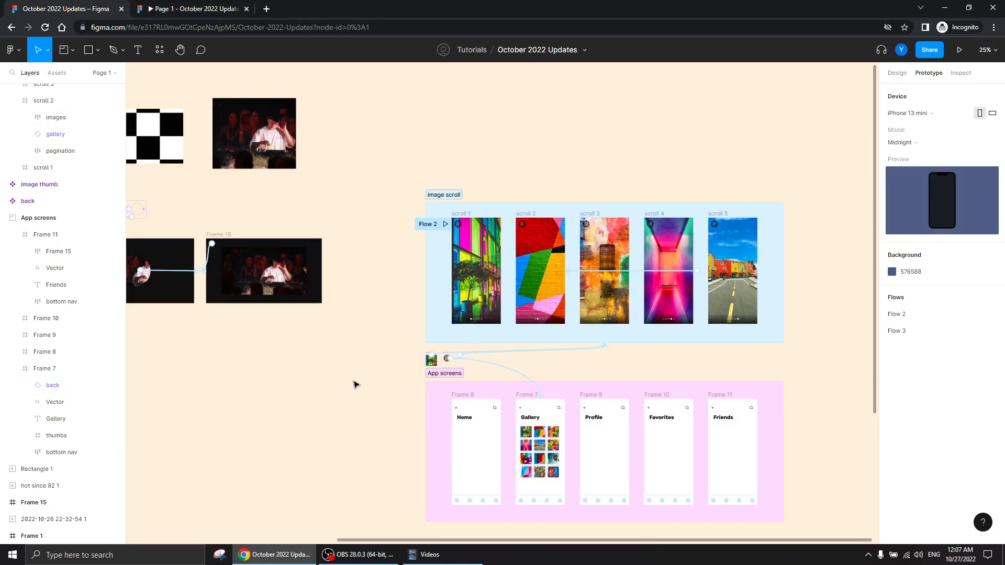
pyautogui.scroll(-3, 325, 368)
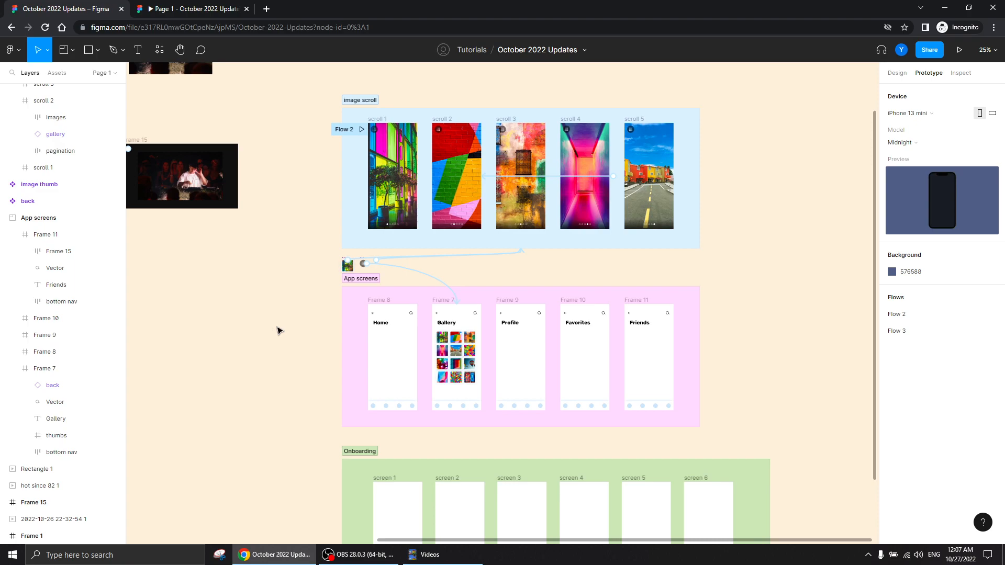
pyautogui.hotkey('ctrl', '+')
pyautogui.moveTo(475, 282); pyautogui.dragTo(460, 407)
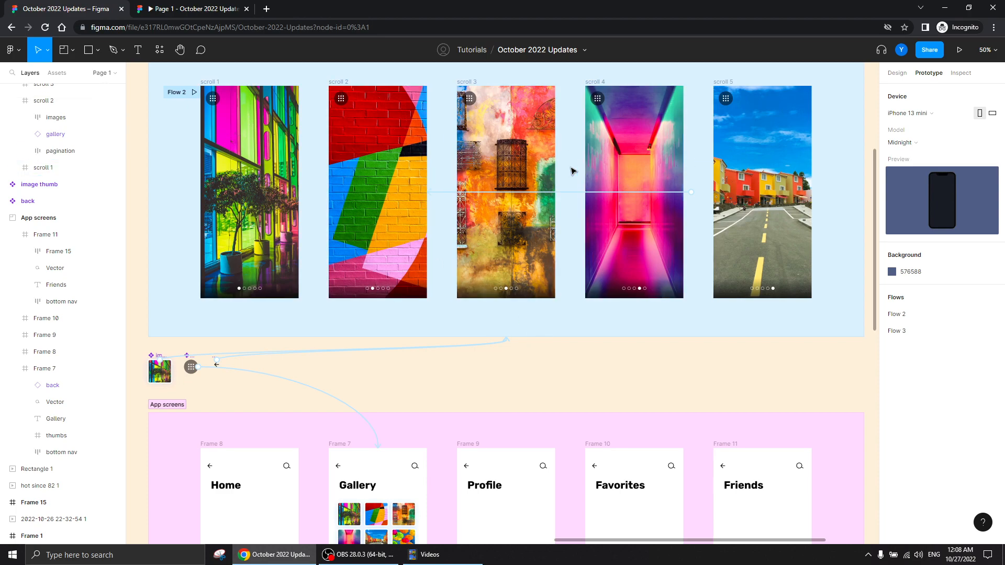
pyautogui.click(278, 135)
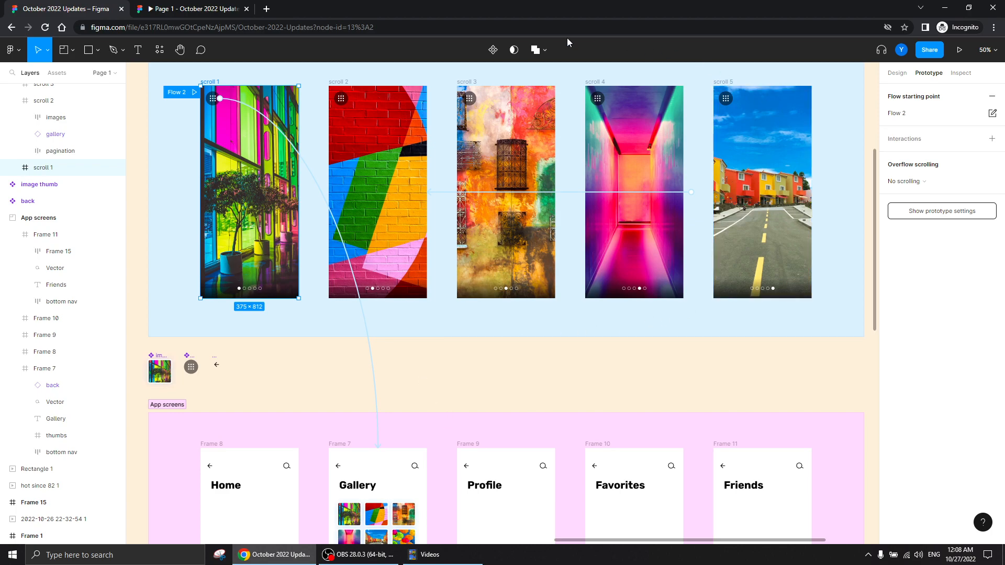
pyautogui.click(337, 465)
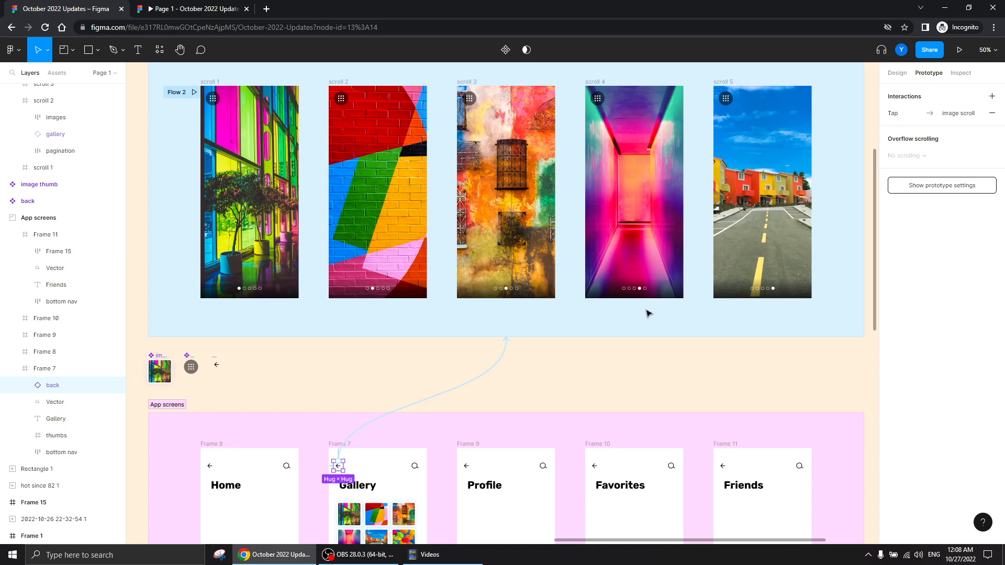
# In the prototype preview, test opening the gallery from the fourth image and returning from it, and go back to the design file
pyautogui.click(188, 15)
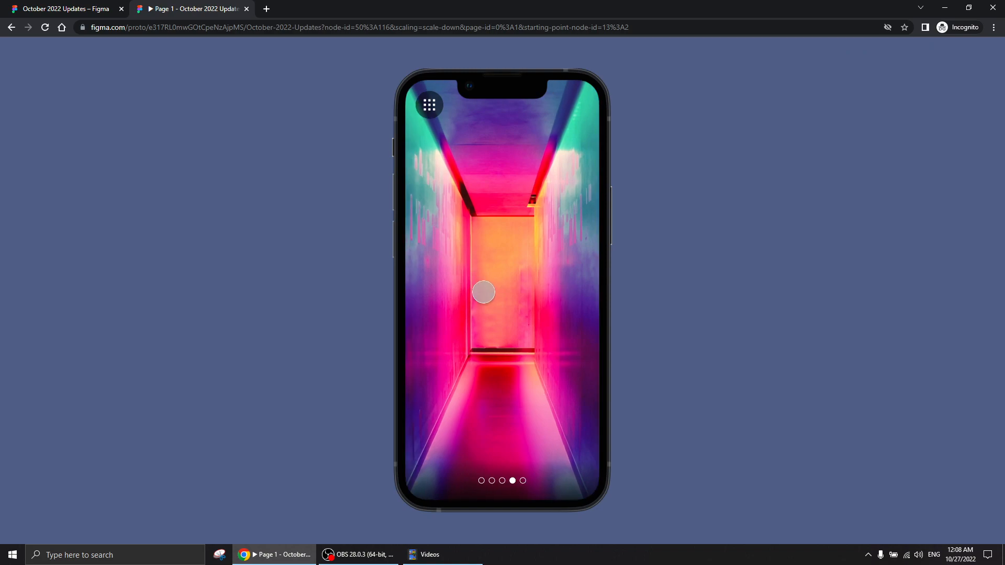
pyautogui.click(428, 107)
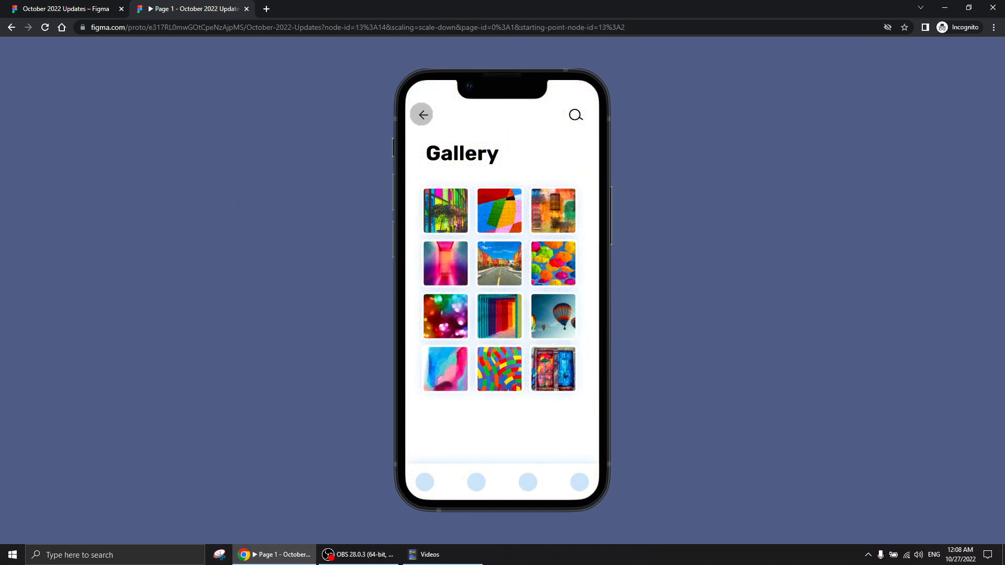
pyautogui.click(422, 115)
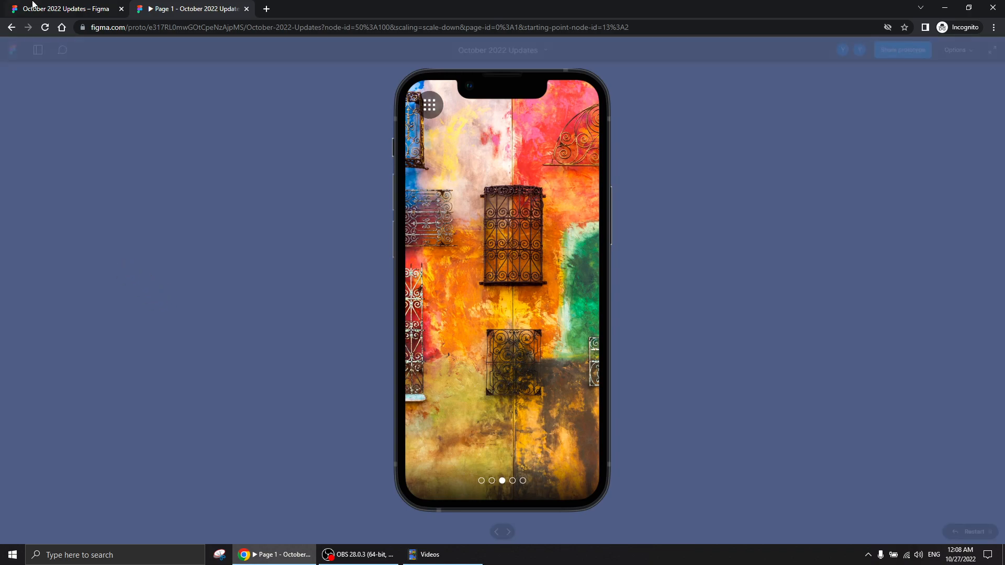
pyautogui.click(63, 9)
# Open the layer search and find the layers matching "bottom" on this page
pyautogui.moveTo(168, 217); pyautogui.dragTo(250, 228)
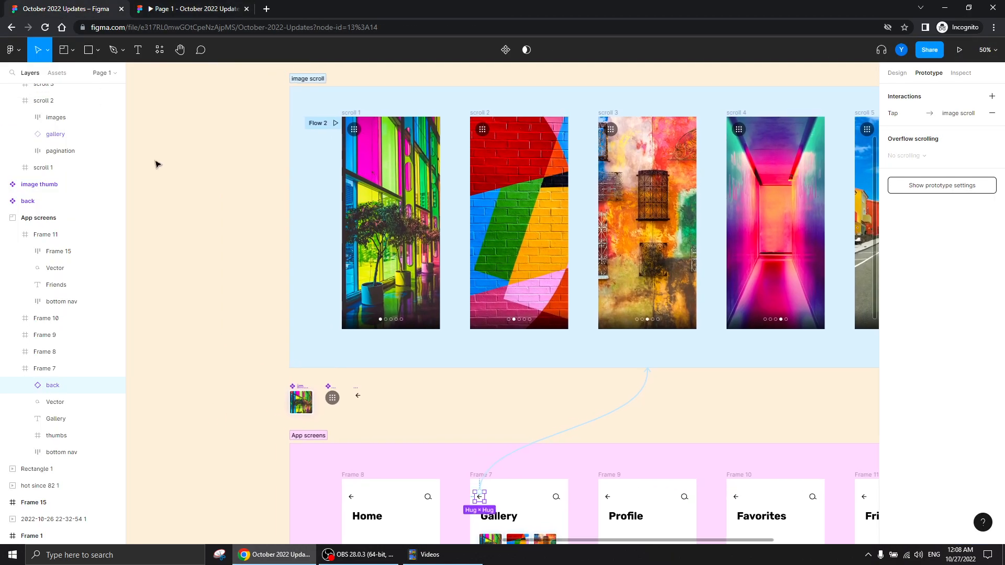
pyautogui.click(12, 73)
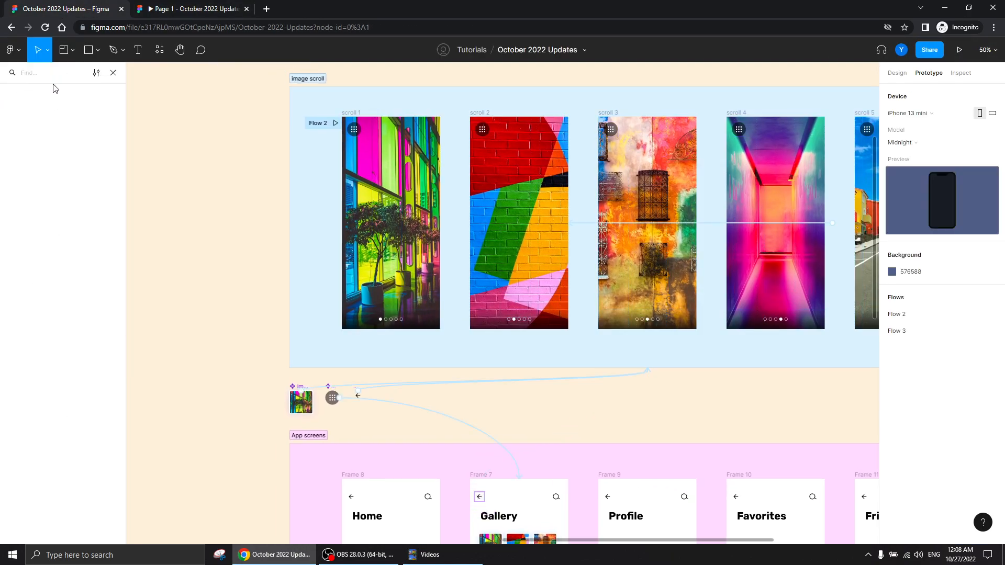
pyautogui.write('bottom')
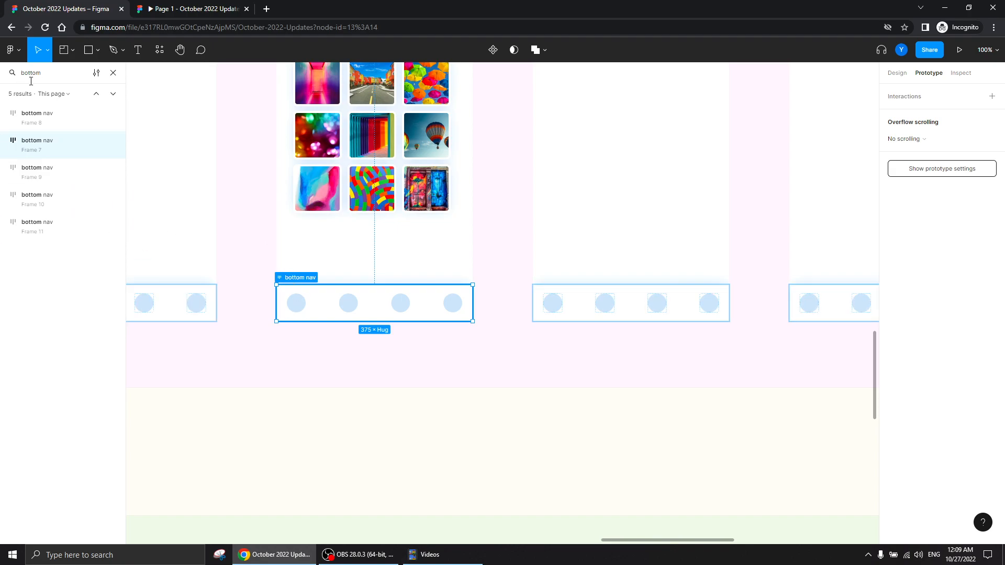
# Search the layers for "frame 1" and locate Frame 1 and the Frame 15 back arrows on the Profile and Favorites screens
pyautogui.moveTo(46, 73); pyautogui.dragTo(1, 77)
pyautogui.write('frame')
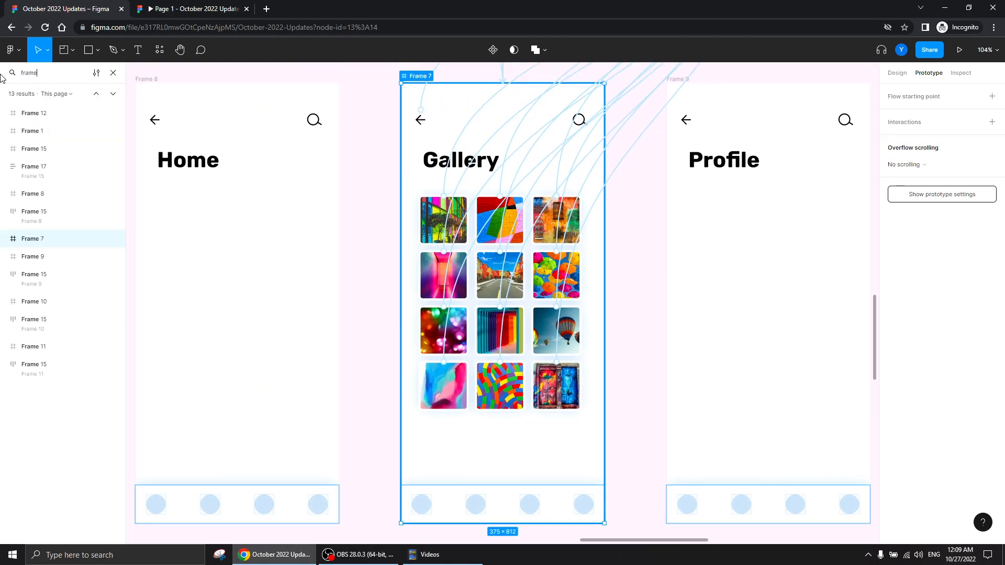
pyautogui.write(' 1')
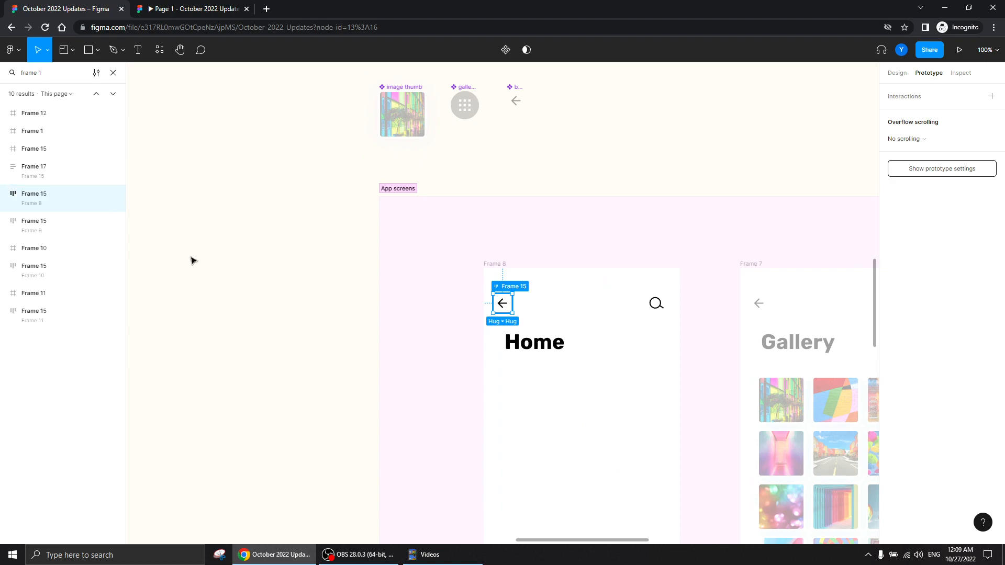
pyautogui.click(36, 134)
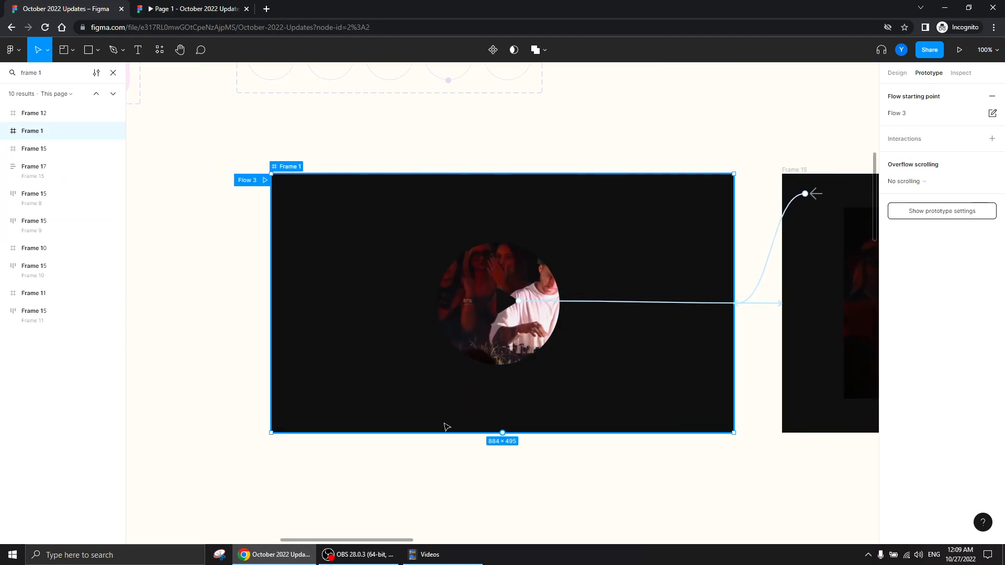
pyautogui.click(34, 222)
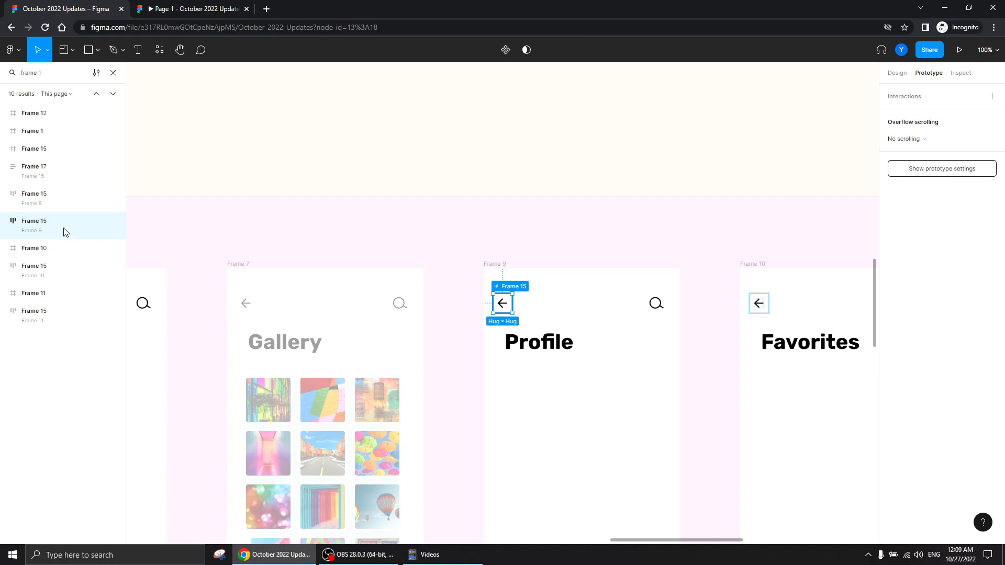
pyautogui.click(54, 271)
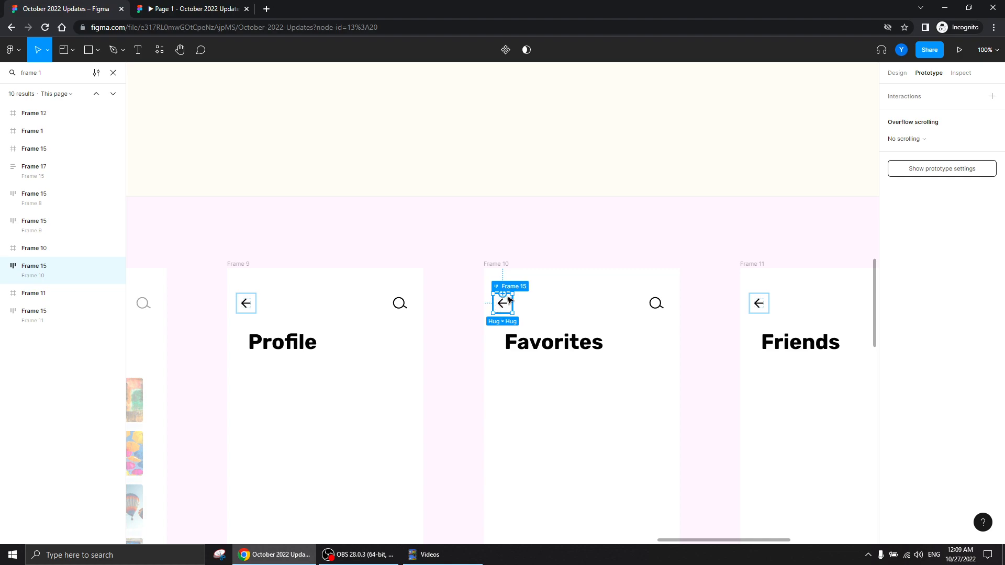
pyautogui.click(473, 163)
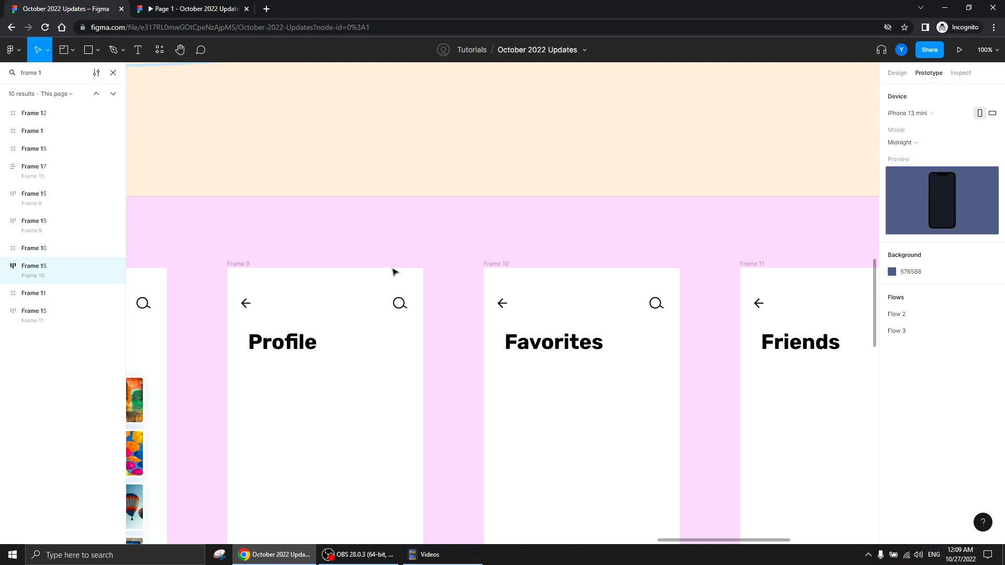
# Replace the layer search with "back" to locate the back arrow component on the canvas
pyautogui.moveTo(67, 73); pyautogui.dragTo(2, 72)
pyautogui.write('back')
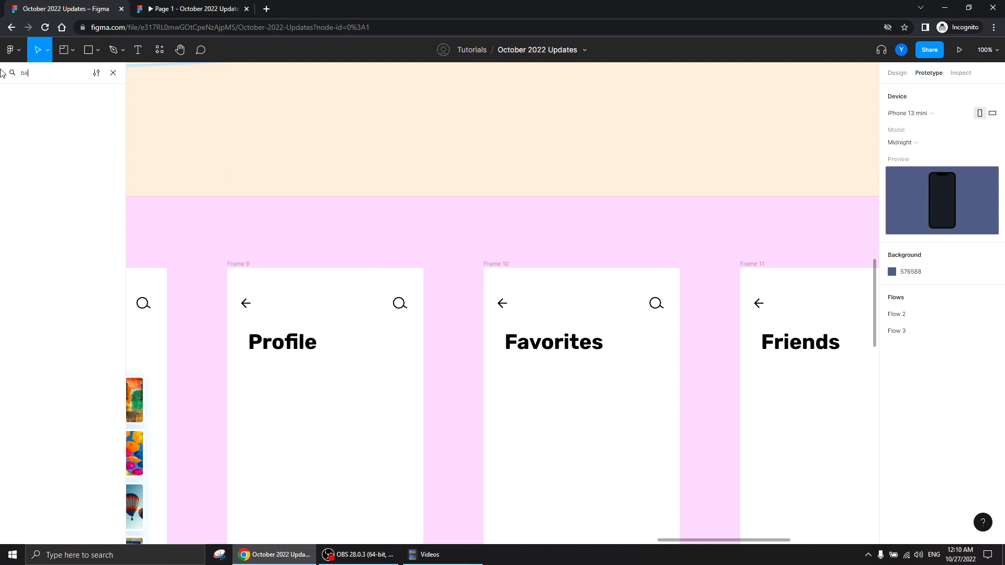
pyautogui.press('Return')
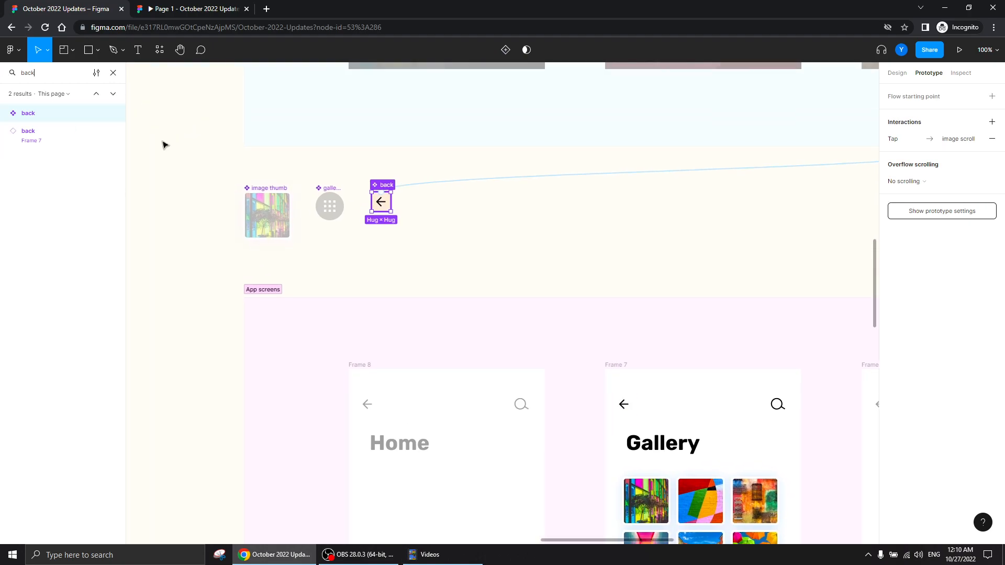
# Search the layers for "botto" to locate the Home screen's bottom nav, and clear the canvas selection
pyautogui.moveTo(32, 73); pyautogui.dragTo(1, 77)
pyautogui.write('bo')
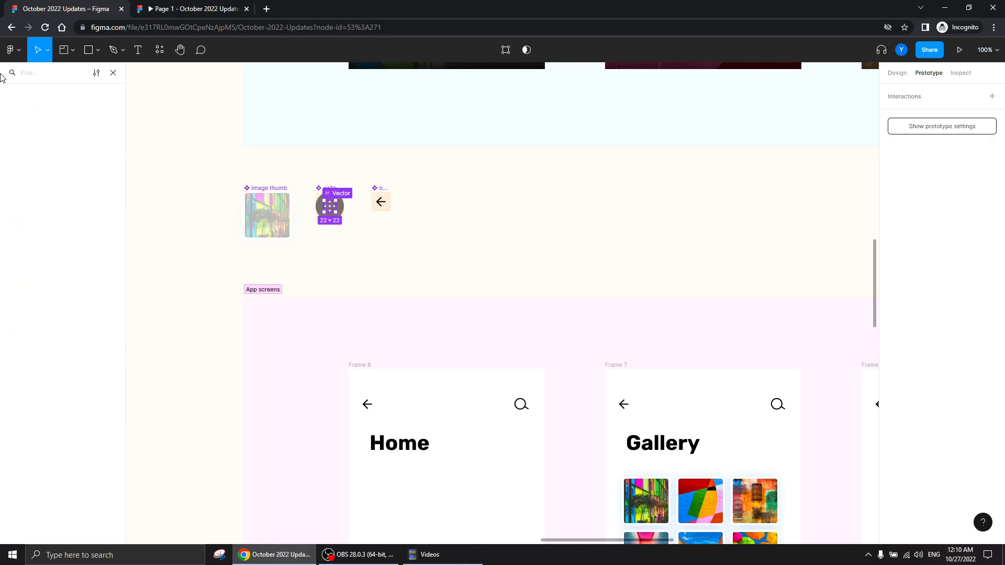
pyautogui.write('tto')
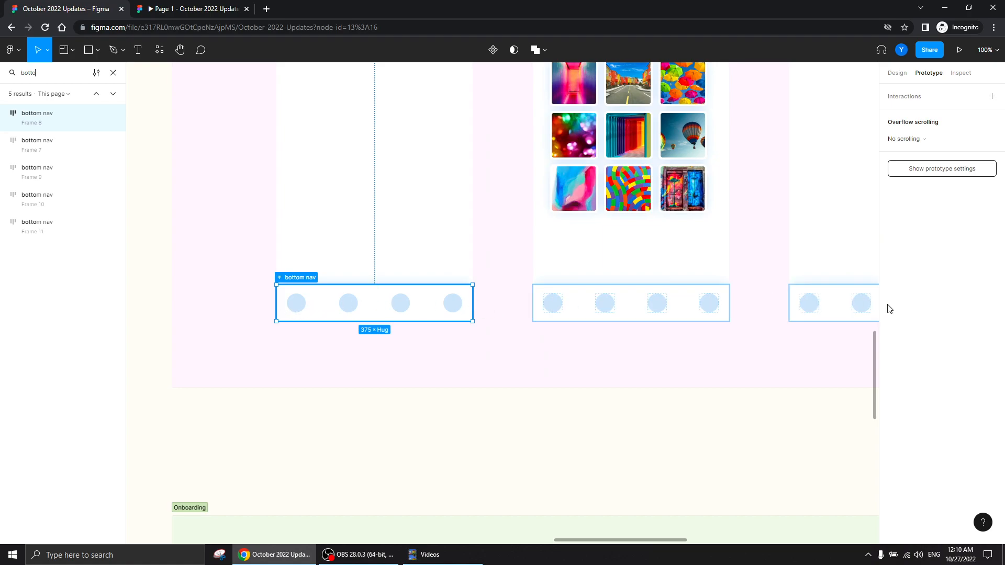
pyautogui.click(417, 419)
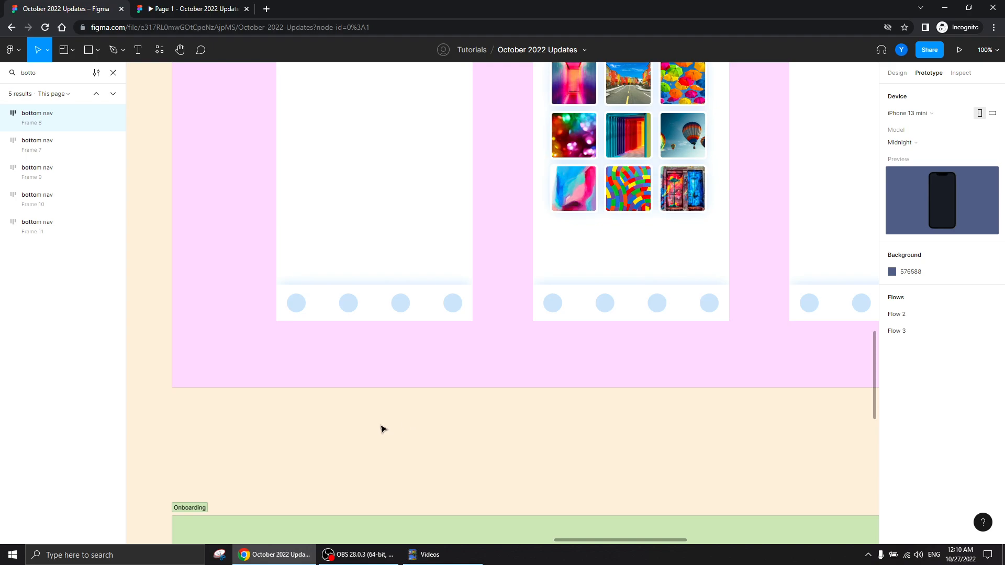
pyautogui.hotkey('ctrl', '-')
pyautogui.moveTo(602, 299); pyautogui.dragTo(374, 497)
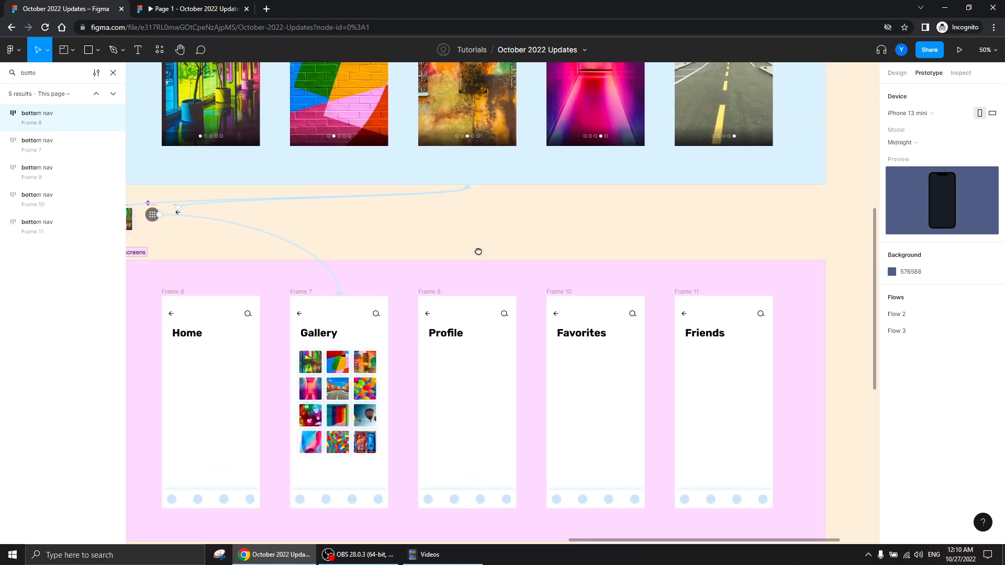
pyautogui.moveTo(478, 251); pyautogui.dragTo(503, 328)
pyautogui.hotkey('ctrl', '-')
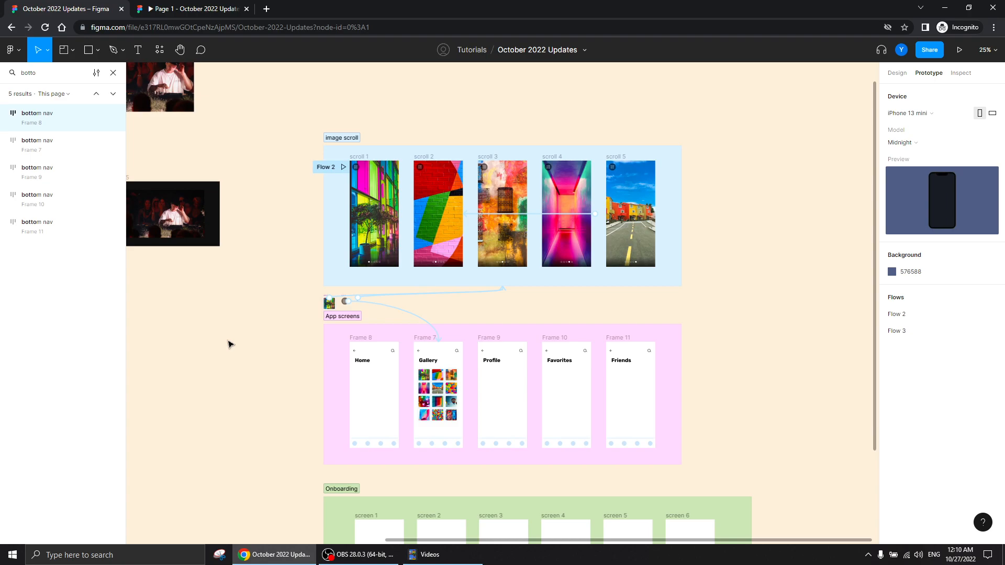
pyautogui.click(367, 558)
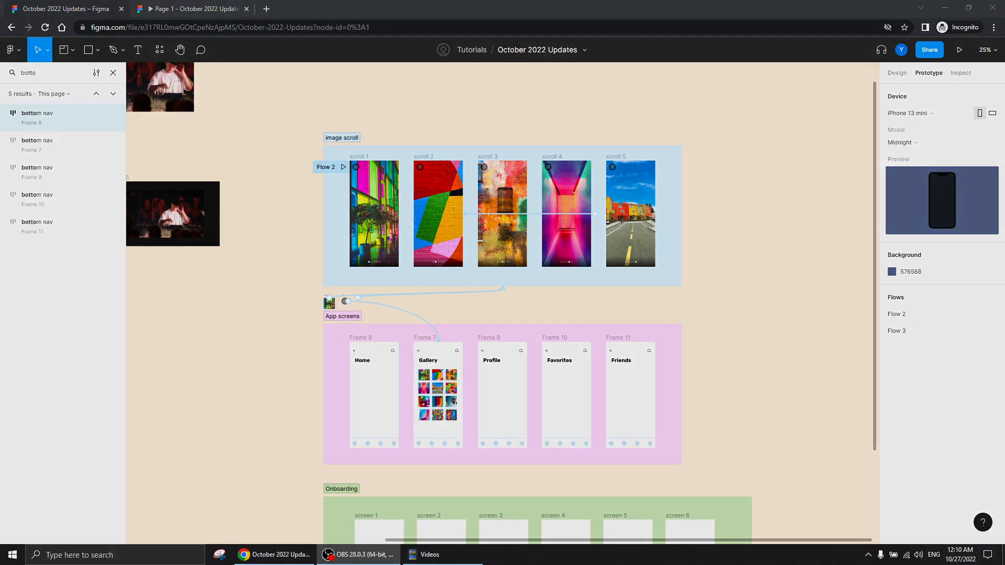